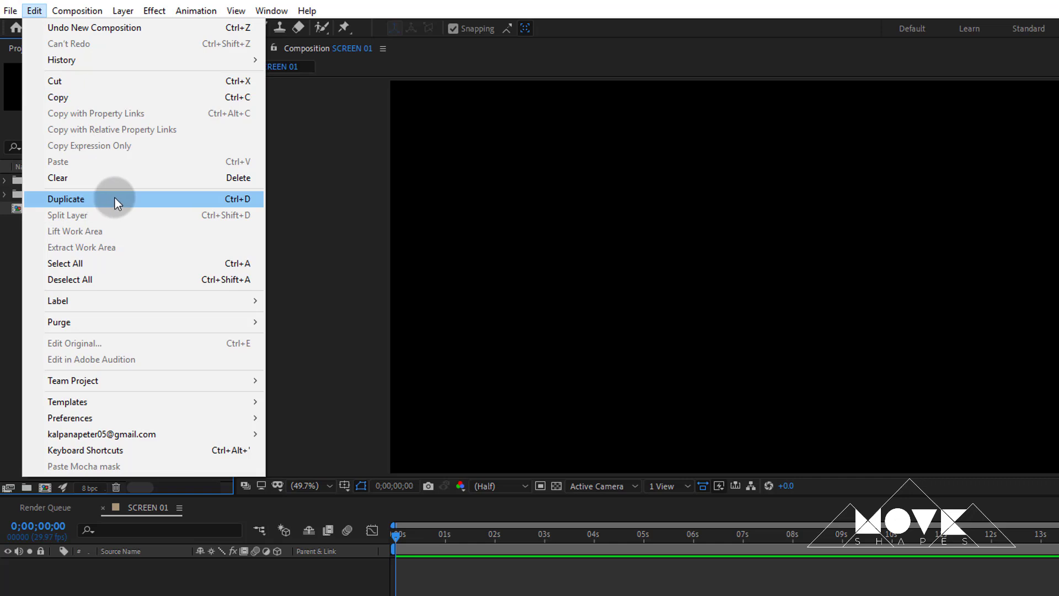
# Step: Duplicate the SCREEN 01 composition repeatedly until the project contains compositions up to SCREEN 24
pyautogui.hotkey('ctrl', 'd')
pyautogui.hotkey('ctrl', 'd')
pyautogui.hotkey('ctrl', 'd')
pyautogui.hotkey('ctrl', 'd')
pyautogui.hotkey('ctrl', 'd')
pyautogui.hotkey('ctrl', 'd')
pyautogui.hotkey('ctrl', 'd')
pyautogui.hotkey('ctrl', 'd')
pyautogui.hotkey('ctrl', 'd')
pyautogui.hotkey('ctrl', 'd')
pyautogui.hotkey('ctrl', 'd')
pyautogui.hotkey('ctrl', 'd')
pyautogui.hotkey('ctrl', 'd')
pyautogui.hotkey('ctrl', 'd')
pyautogui.hotkey('ctrl', 'd')
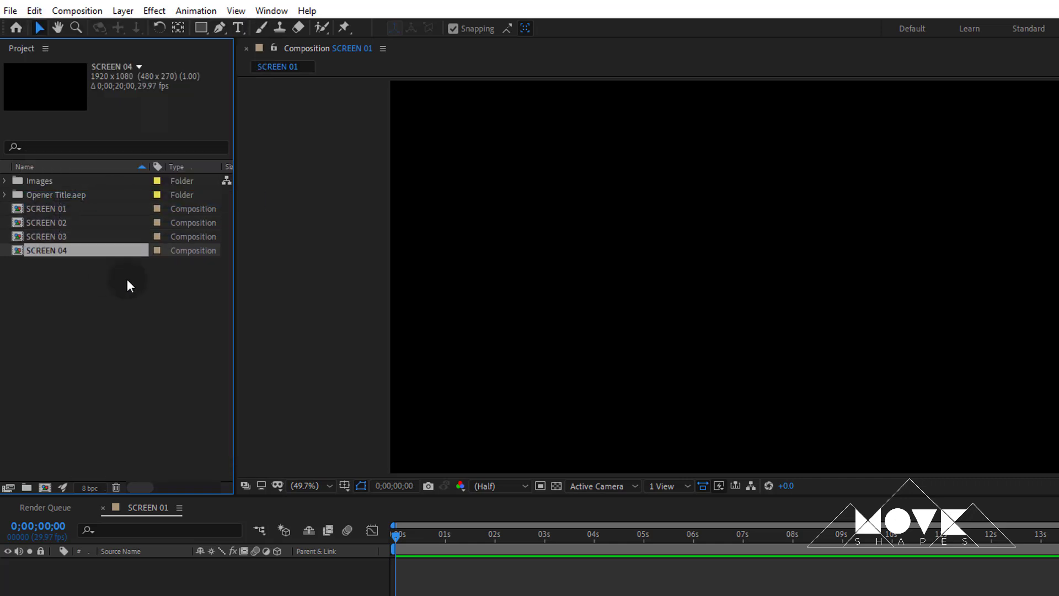
pyautogui.hotkey('ctrl', 'd')
pyautogui.hotkey('ctrl', 'd')
pyautogui.hotkey('ctrl', 'd')
pyautogui.hotkey('ctrl', 'd')
pyautogui.hotkey('ctrl', 'd')
pyautogui.hotkey('ctrl', 'd')
pyautogui.hotkey('ctrl', 'd')
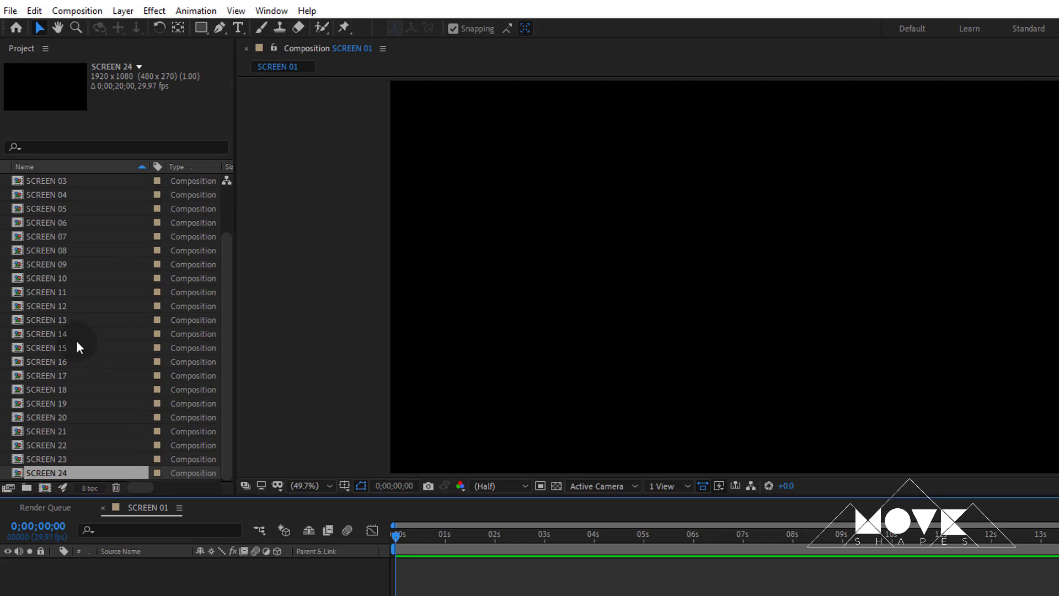
pyautogui.click(76, 347)
pyautogui.scroll(2, 76, 347)
pyautogui.click(5, 224)
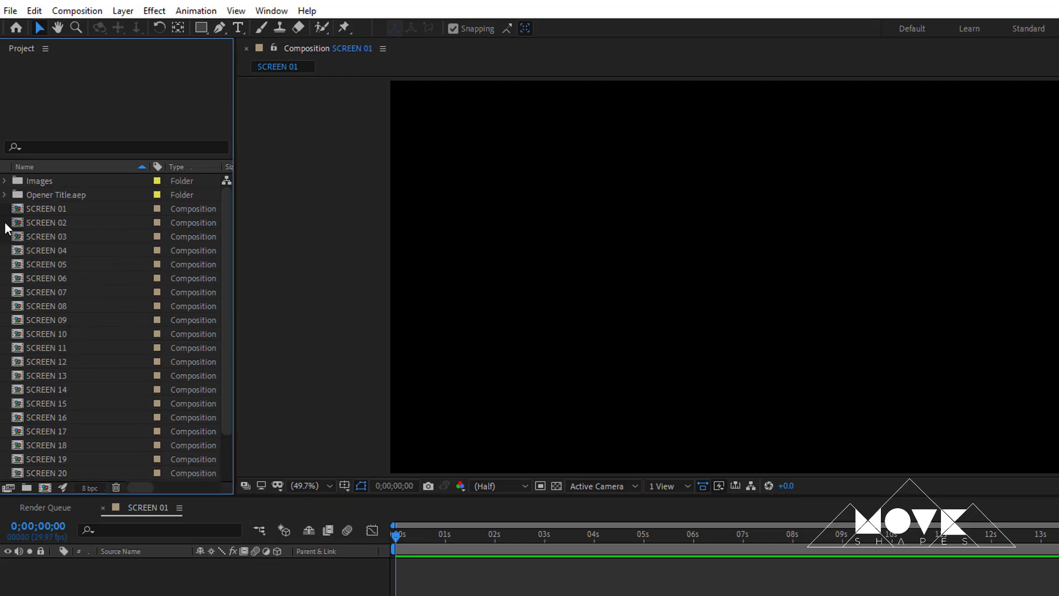
# Step: Open compositions SCREEN 02 through SCREEN 12 in the timeline and expand the Images folder in the project
pyautogui.click(46, 222)
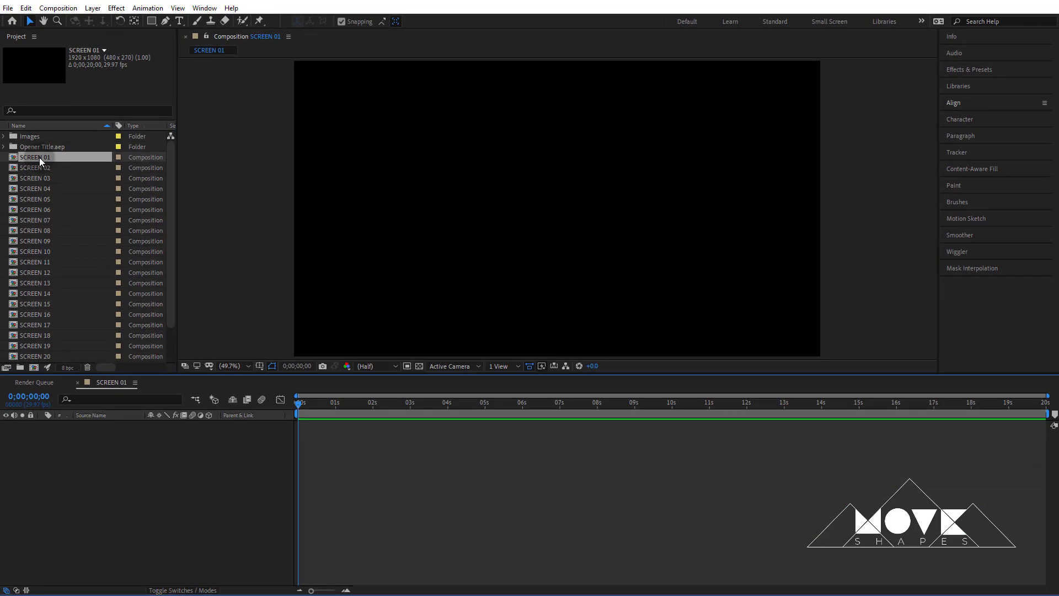
pyautogui.doubleClick(42, 169)
pyautogui.doubleClick(42, 178)
pyautogui.doubleClick(40, 189)
pyautogui.doubleClick(43, 199)
pyautogui.doubleClick(46, 211)
pyautogui.doubleClick(43, 220)
pyautogui.doubleClick(45, 230)
pyautogui.doubleClick(41, 241)
pyautogui.doubleClick(44, 251)
pyautogui.doubleClick(42, 261)
pyautogui.doubleClick(43, 272)
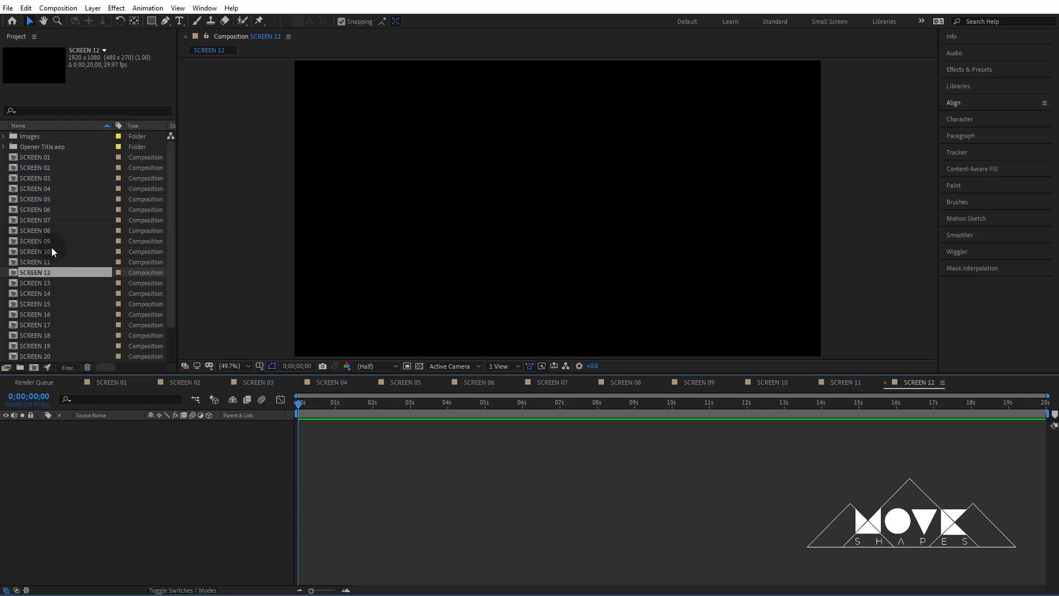
pyautogui.click(3, 137)
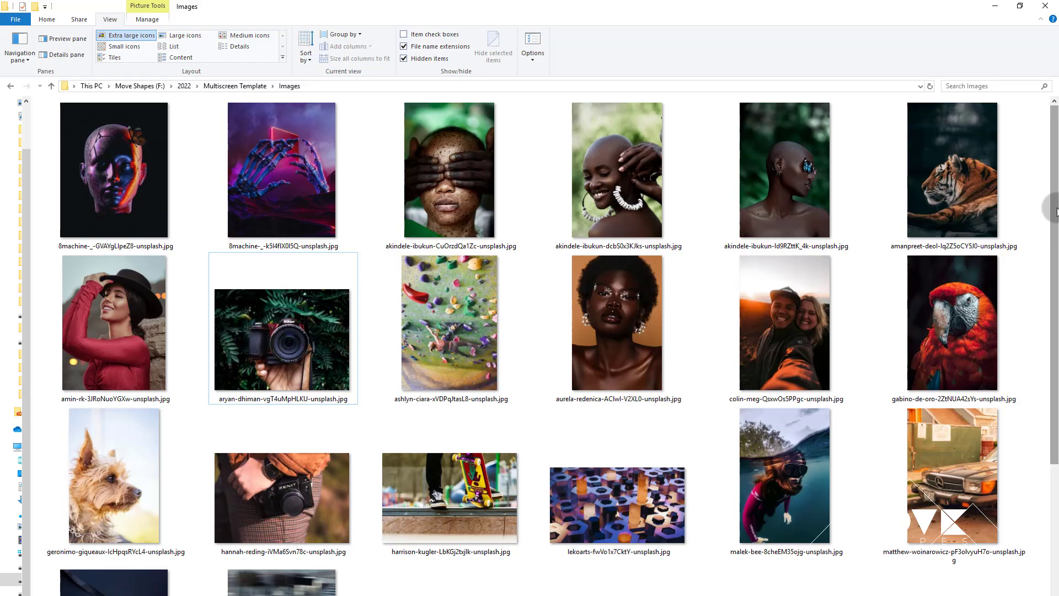
# Step: Browse the Multiscreen Template Images folder in File Explorer and the photos on the Unsplash website in the browser
pyautogui.moveTo(1056, 208); pyautogui.dragTo(1040, 185)
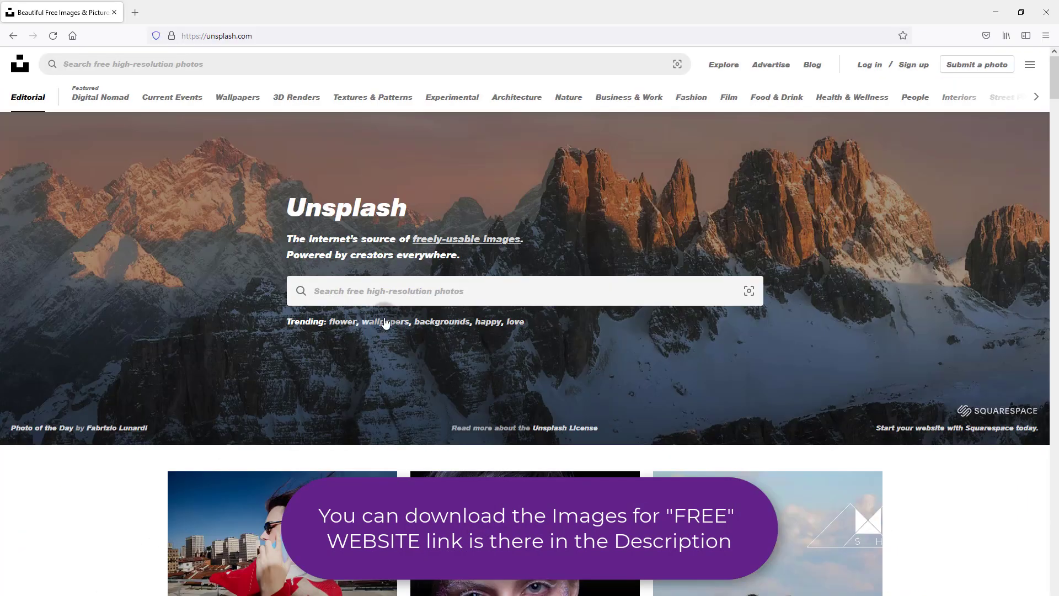
pyautogui.scroll(-10, 678, 359)
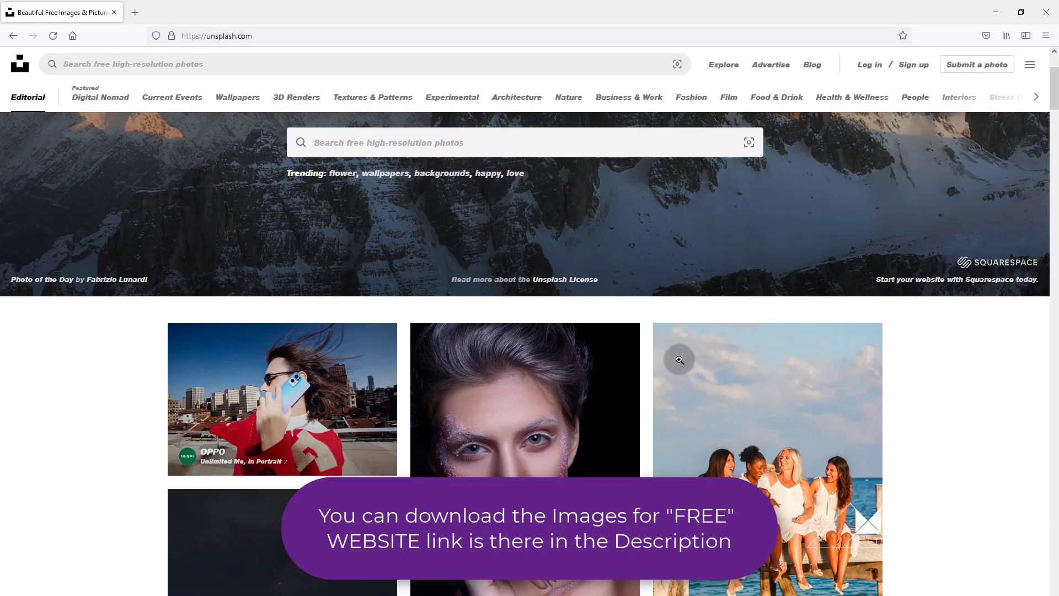
pyautogui.scroll(-5, 679, 362)
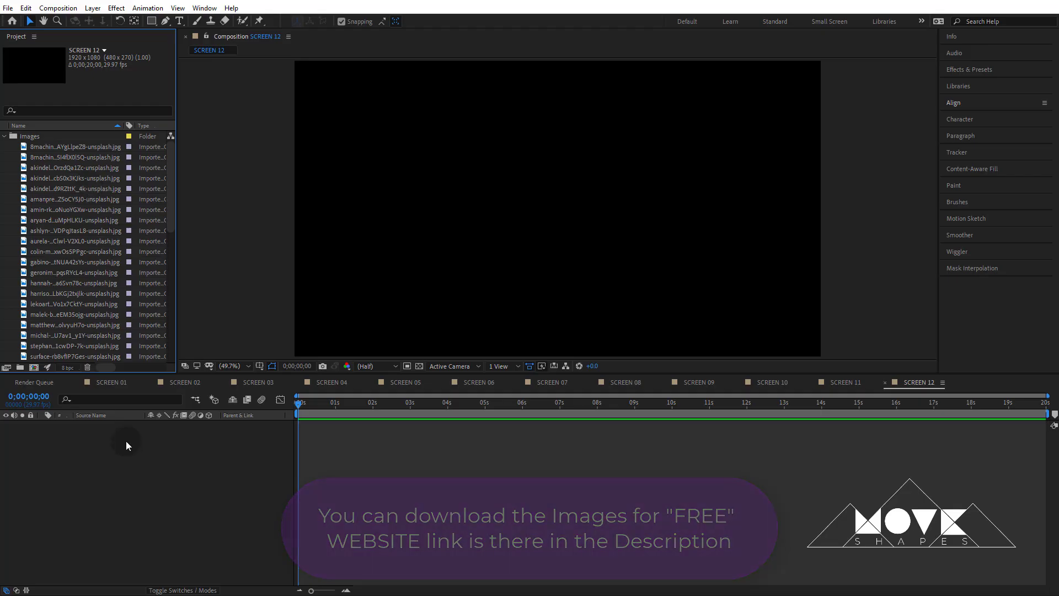
# Step: Place the first three pictures of the Images folder in SCREEN 01, SCREEN 02 and SCREEN 03, one per composition
pyautogui.click(112, 382)
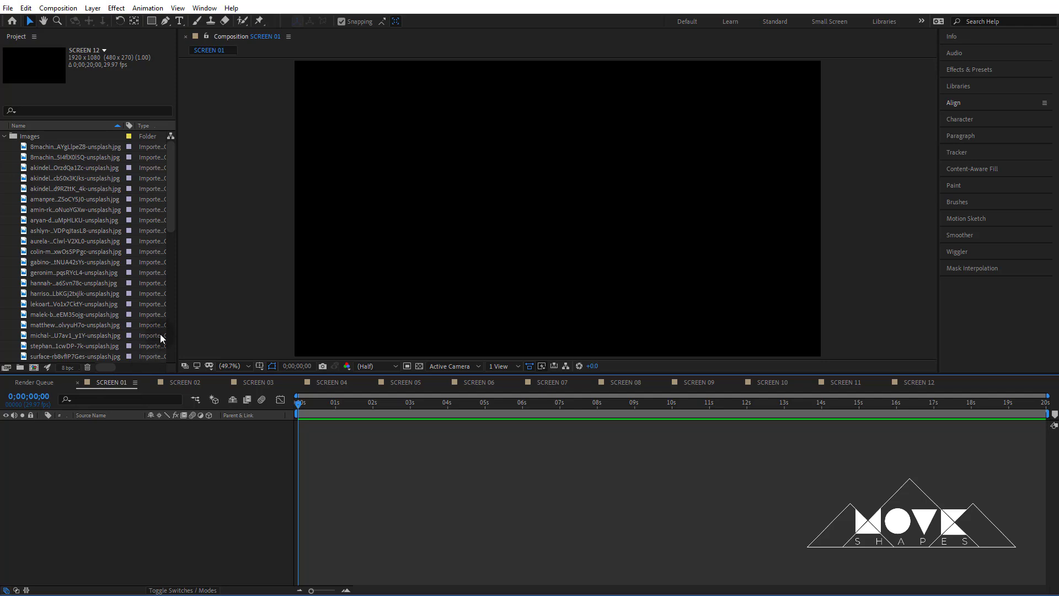
pyautogui.click(68, 145)
pyautogui.moveTo(64, 147); pyautogui.dragTo(216, 471)
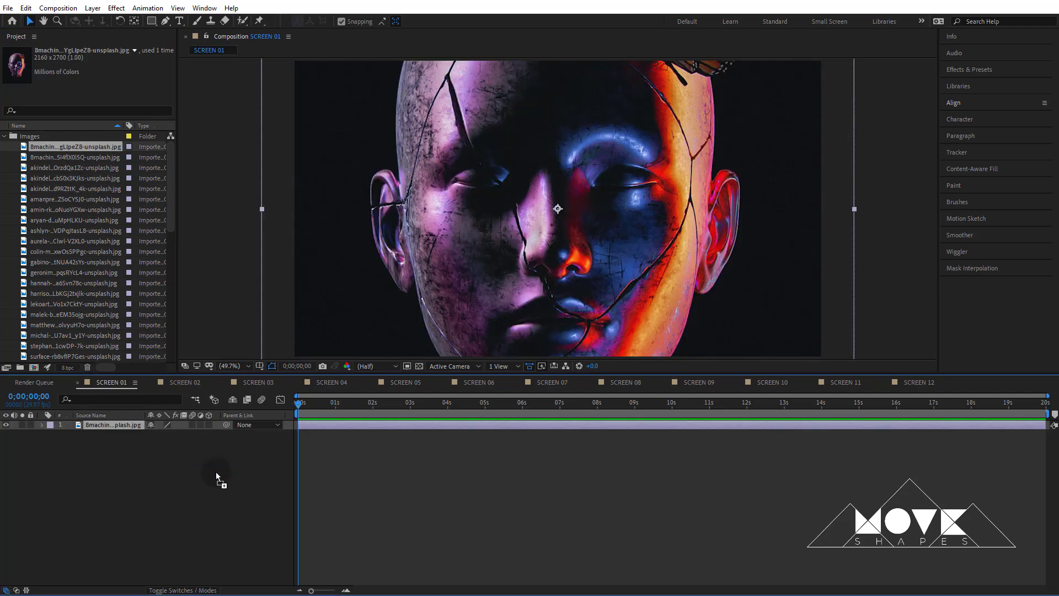
pyautogui.click(185, 384)
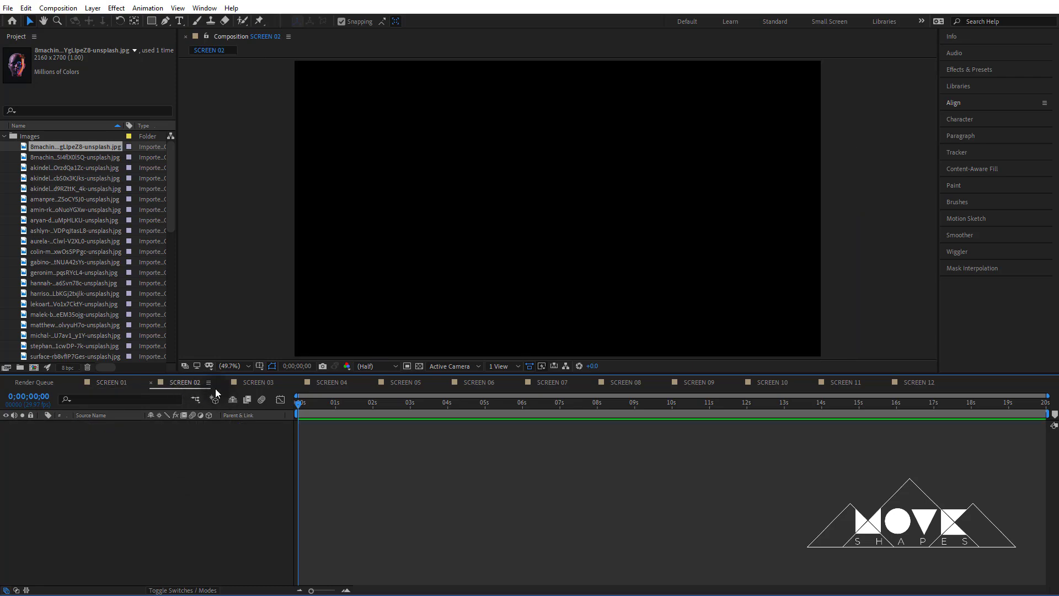
pyautogui.click(68, 158)
pyautogui.moveTo(68, 157); pyautogui.dragTo(184, 459)
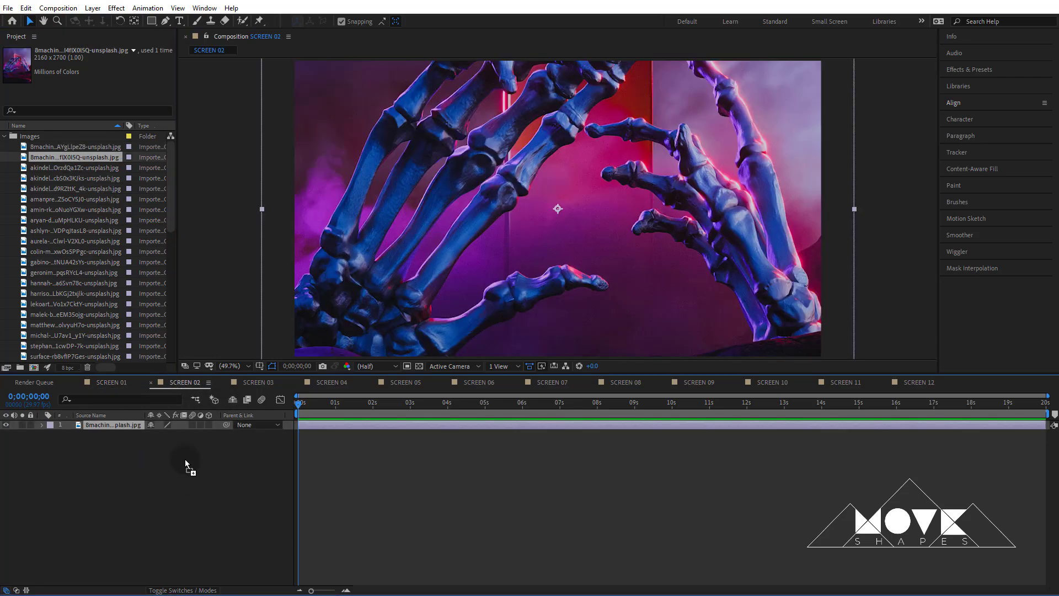
pyautogui.click(265, 382)
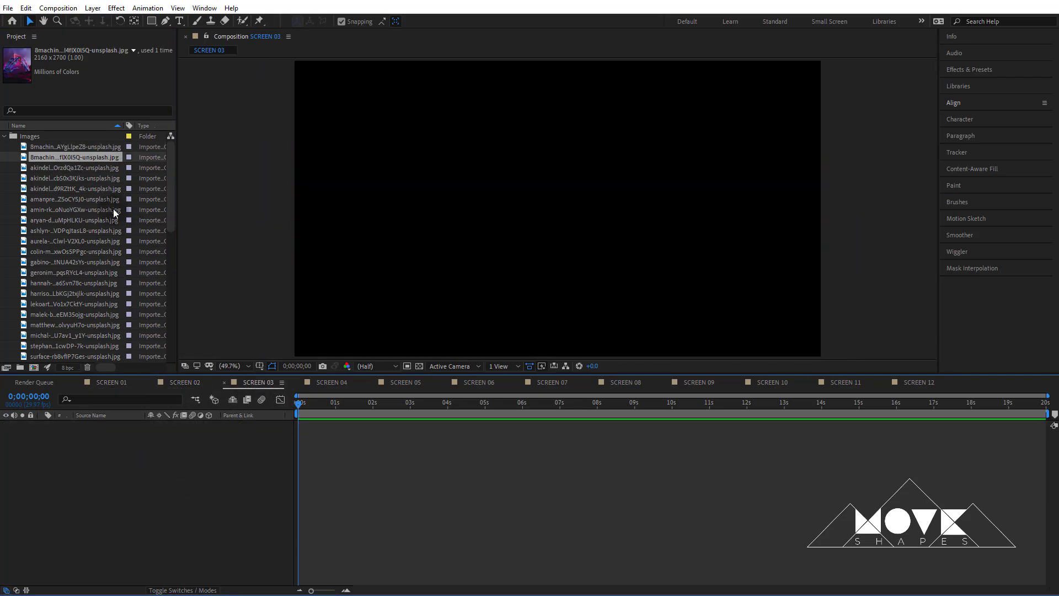
pyautogui.moveTo(82, 167); pyautogui.dragTo(168, 421)
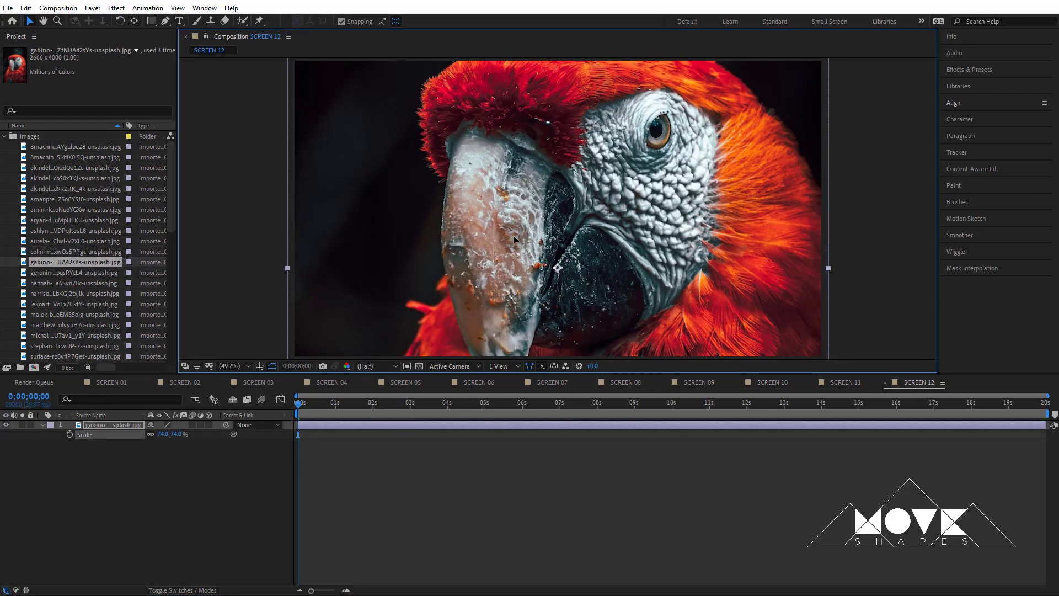
# Step: Place a different picture from the Images folder in each of the compositions SCREEN 13 through SCREEN 24
pyautogui.click(77, 382)
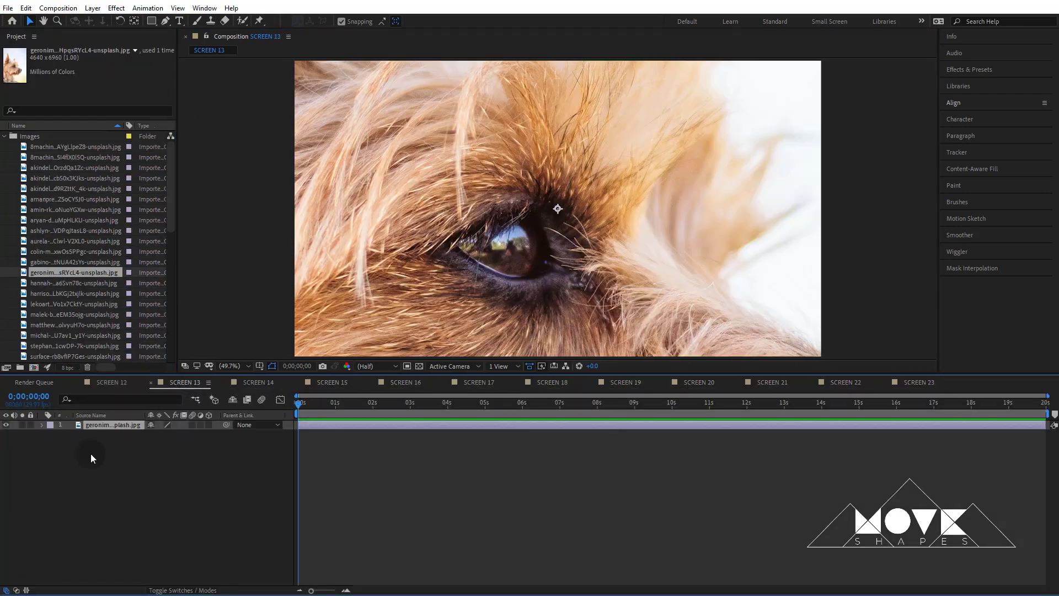
pyautogui.click(258, 382)
pyautogui.moveTo(75, 335); pyautogui.dragTo(87, 439)
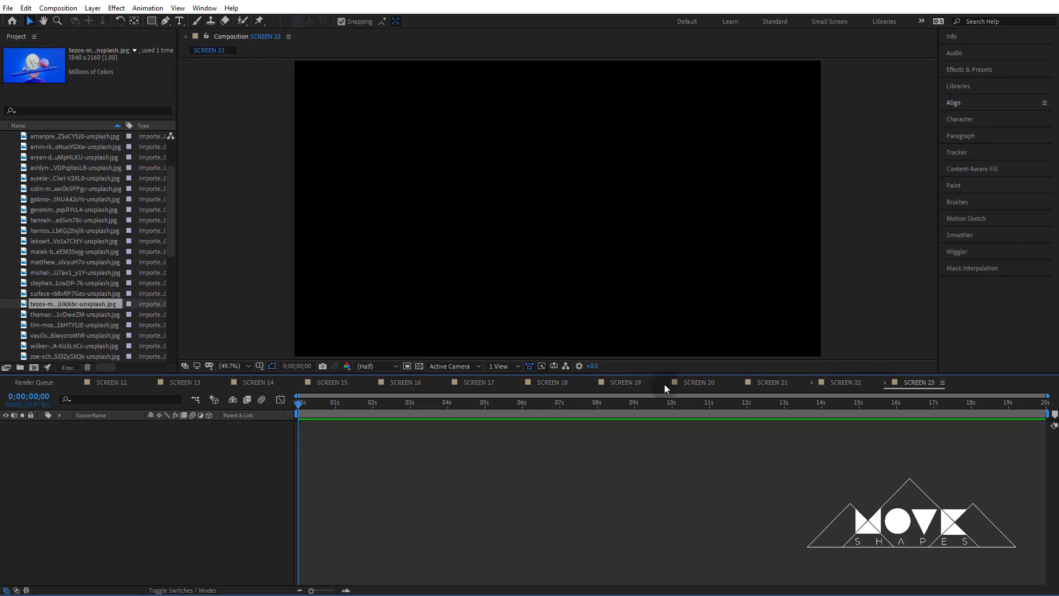
pyautogui.click(35, 356)
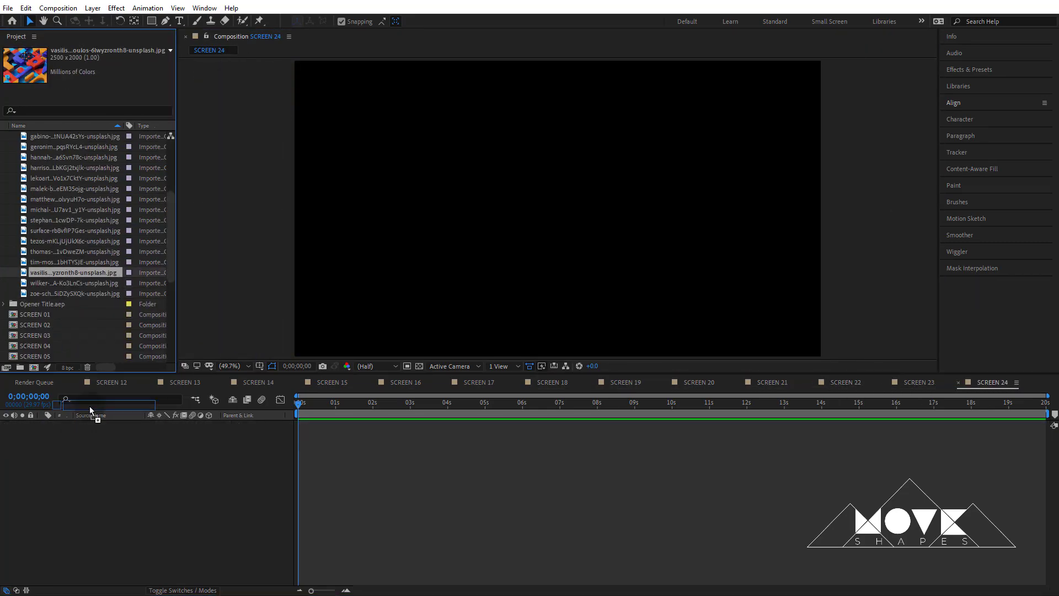
# Step: Review the picture framing in the open compositions, going backwards from SCREEN 23 to SCREEN 17
pyautogui.click(919, 382)
pyautogui.click(845, 382)
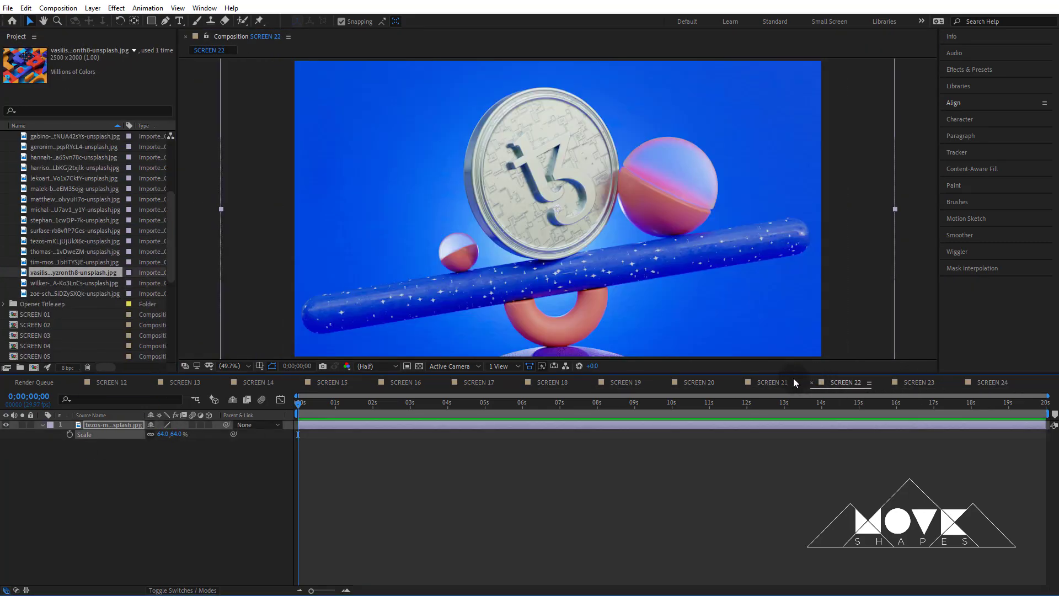
pyautogui.click(748, 382)
pyautogui.click(696, 383)
pyautogui.click(618, 381)
pyautogui.click(546, 381)
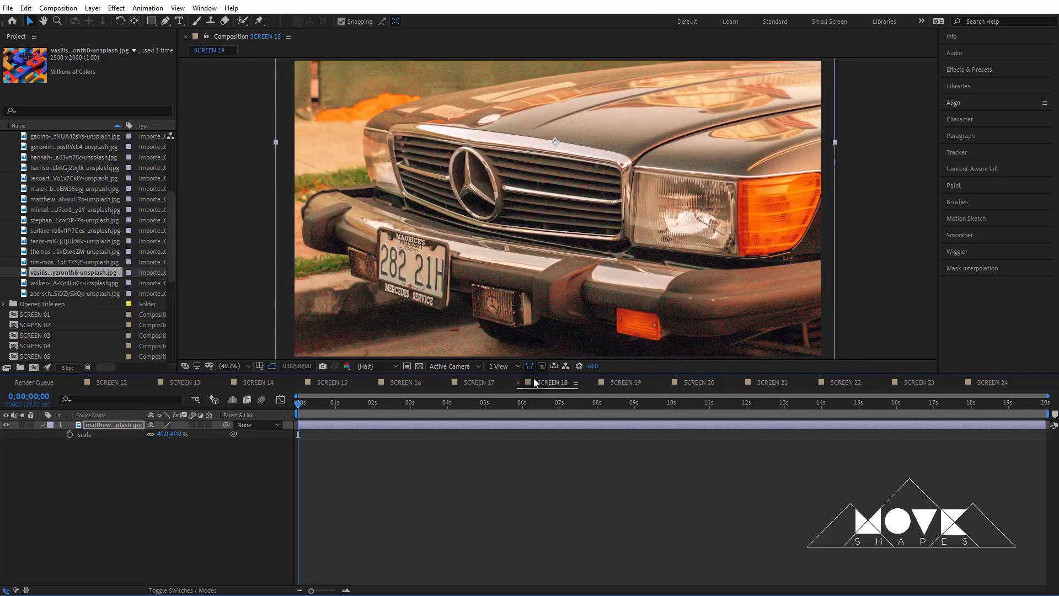
pyautogui.click(477, 382)
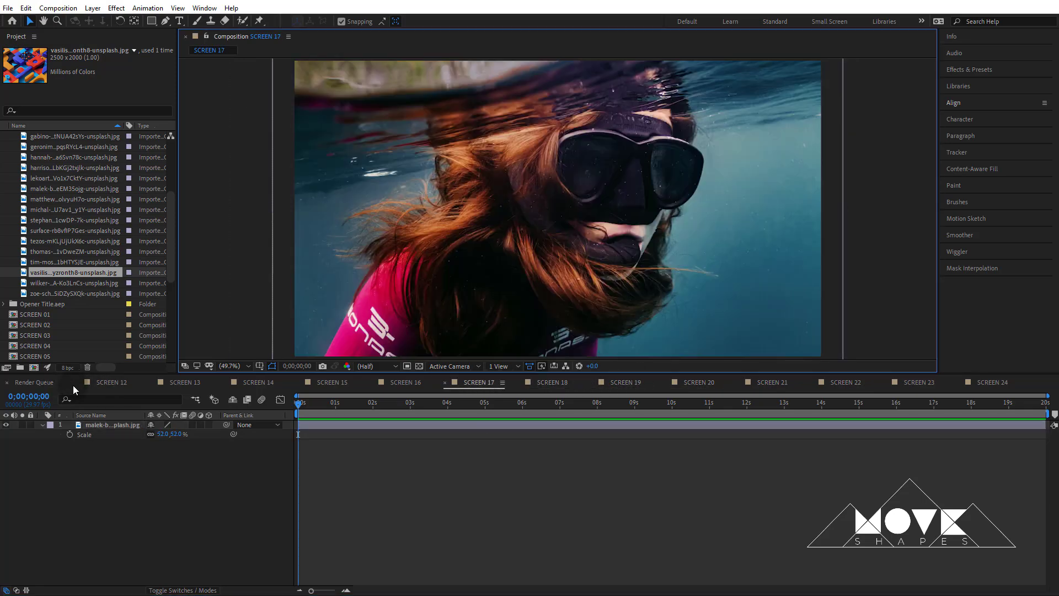
# Step: Close the timelines of SCREEN 13 through SCREEN 24, leaving only SCREEN 12 open
pyautogui.click(149, 382)
pyautogui.click(149, 382)
pyautogui.click(149, 382)
pyautogui.click(150, 382)
pyautogui.click(149, 382)
pyautogui.click(149, 382)
pyautogui.click(150, 382)
pyautogui.click(150, 382)
pyautogui.click(150, 382)
pyautogui.click(150, 382)
pyautogui.click(149, 383)
pyautogui.click(149, 383)
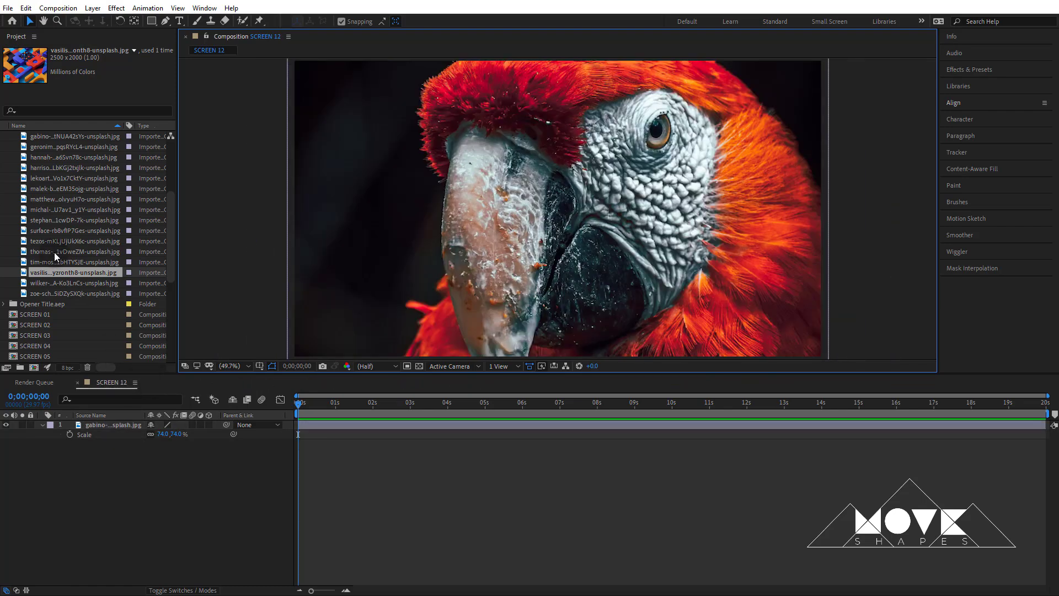
# Step: Collapse the Images folder and create a new project folder named SCREENS
pyautogui.scroll(4, 43, 241)
pyautogui.click(4, 135)
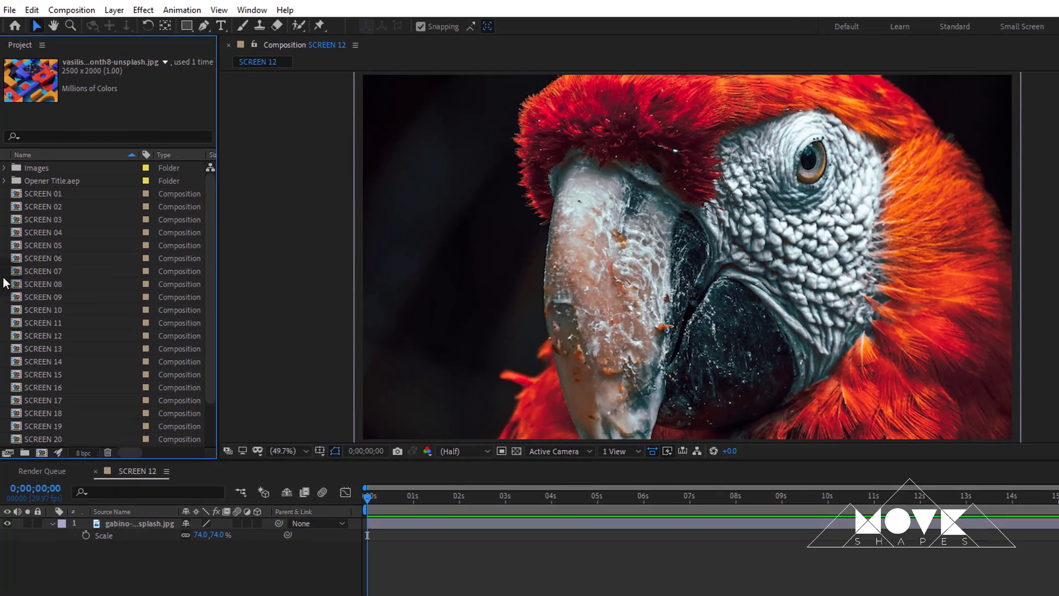
pyautogui.rightClick(4, 172)
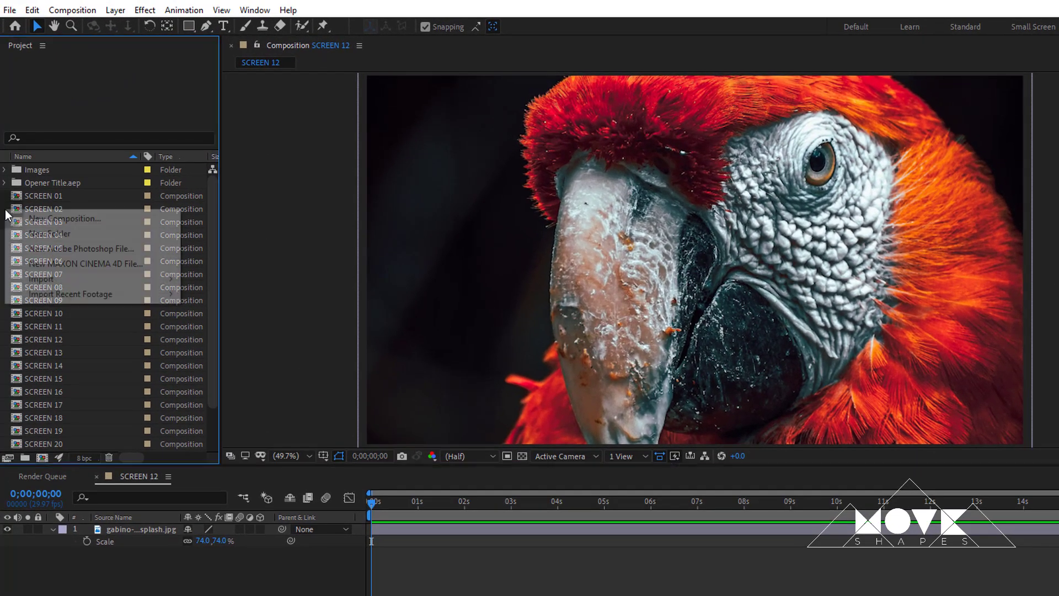
pyautogui.click(60, 233)
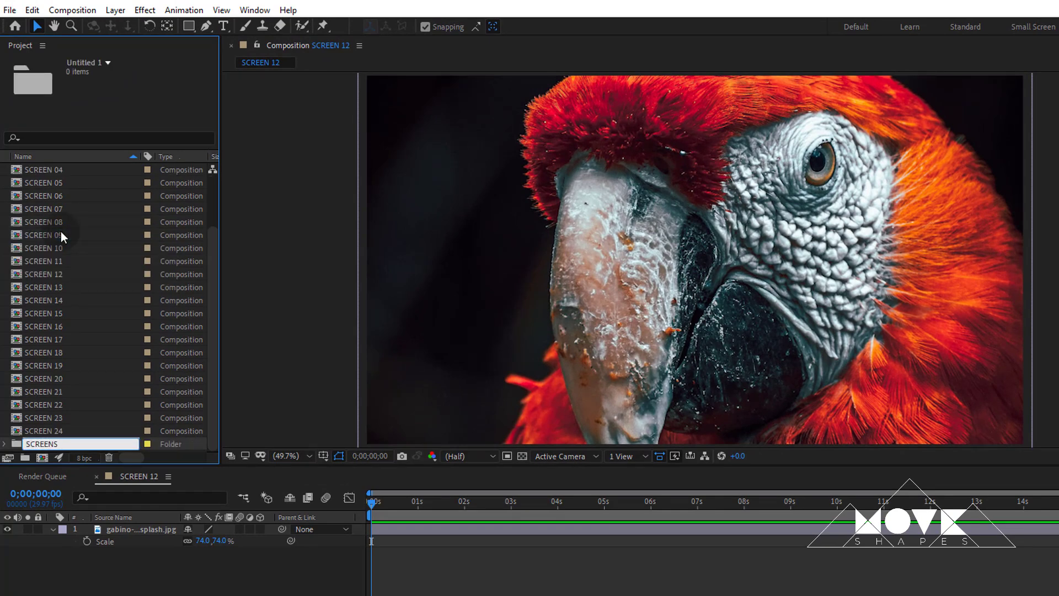
pyautogui.press('Return')
# Step: Move compositions SCREEN 01 through SCREEN 24 into the SCREENS folder and collapse that folder
pyautogui.scroll(2, 55, 220)
pyautogui.click(52, 235)
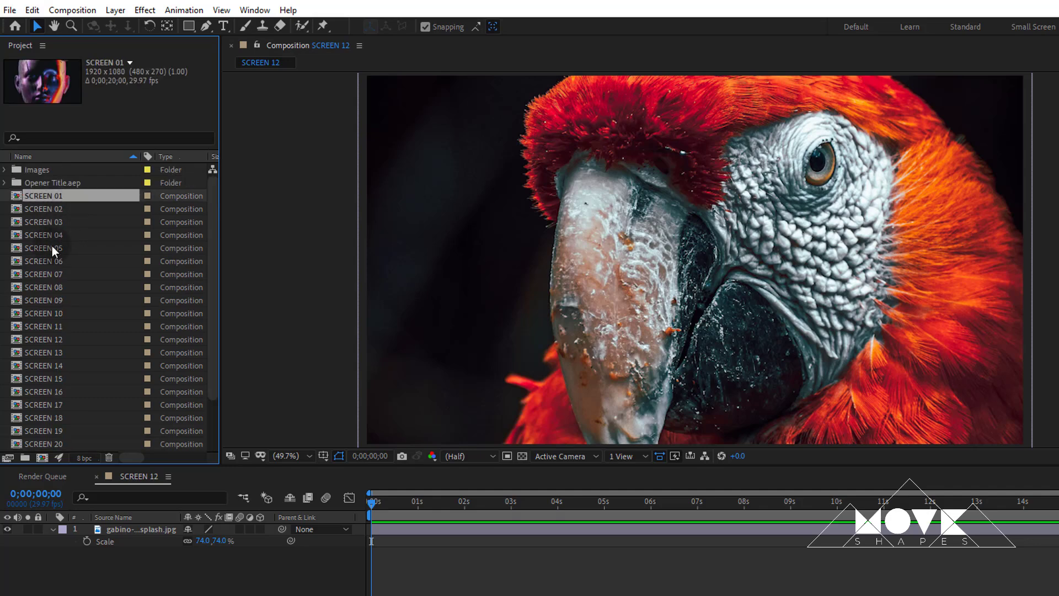
pyautogui.scroll(-3, 39, 331)
pyautogui.keyDown('shift'); pyautogui.click(67, 429); pyautogui.keyUp('shift')
pyautogui.moveTo(66, 425); pyautogui.dragTo(54, 443)
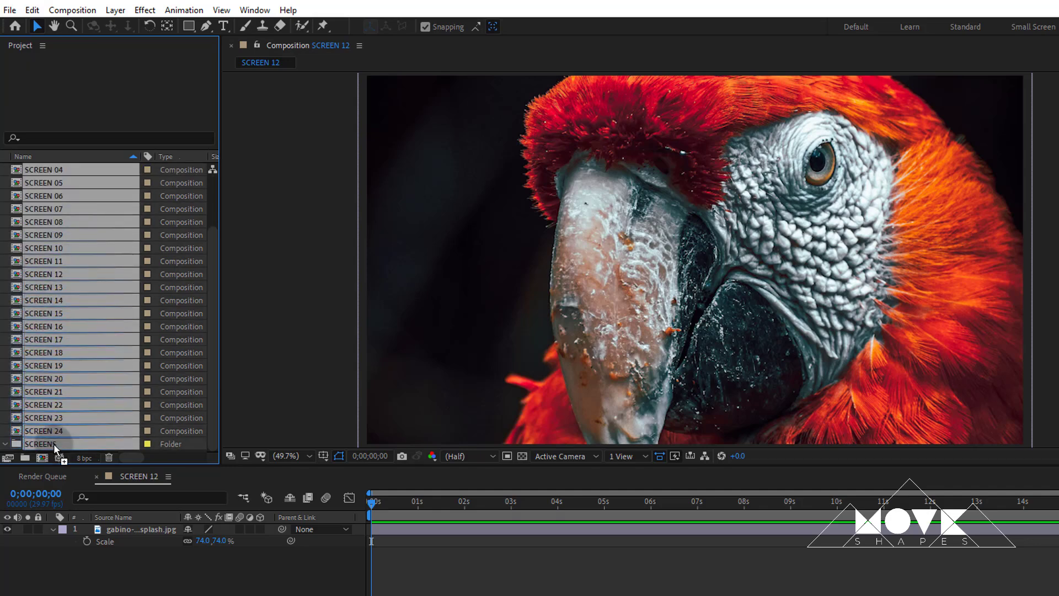
pyautogui.scroll(2, 44, 225)
pyautogui.click(4, 196)
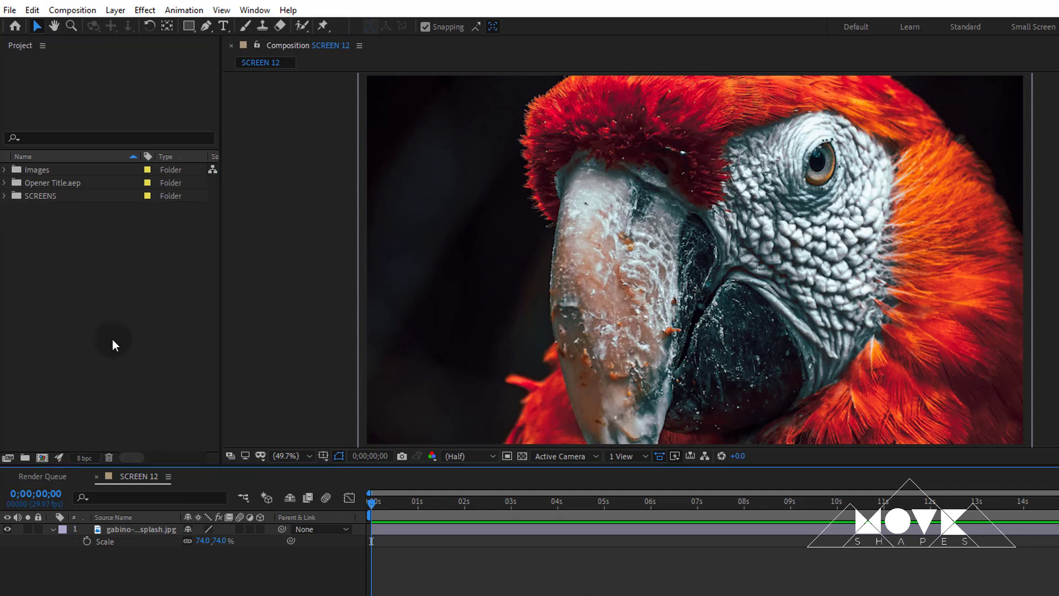
# Step: Start a new composition named MultiScreen
pyautogui.rightClick(172, 240)
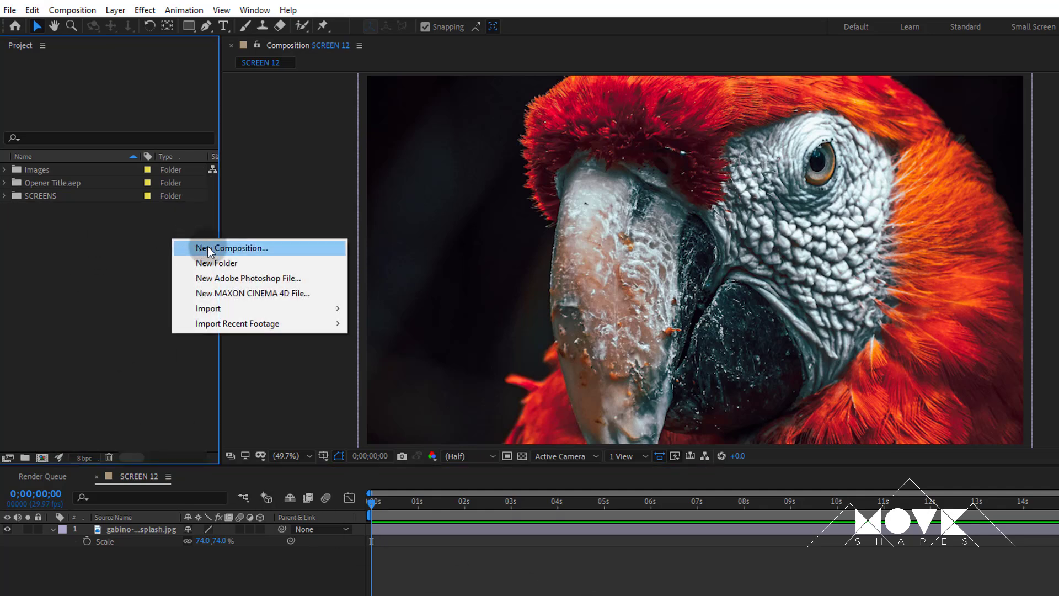
pyautogui.click(258, 249)
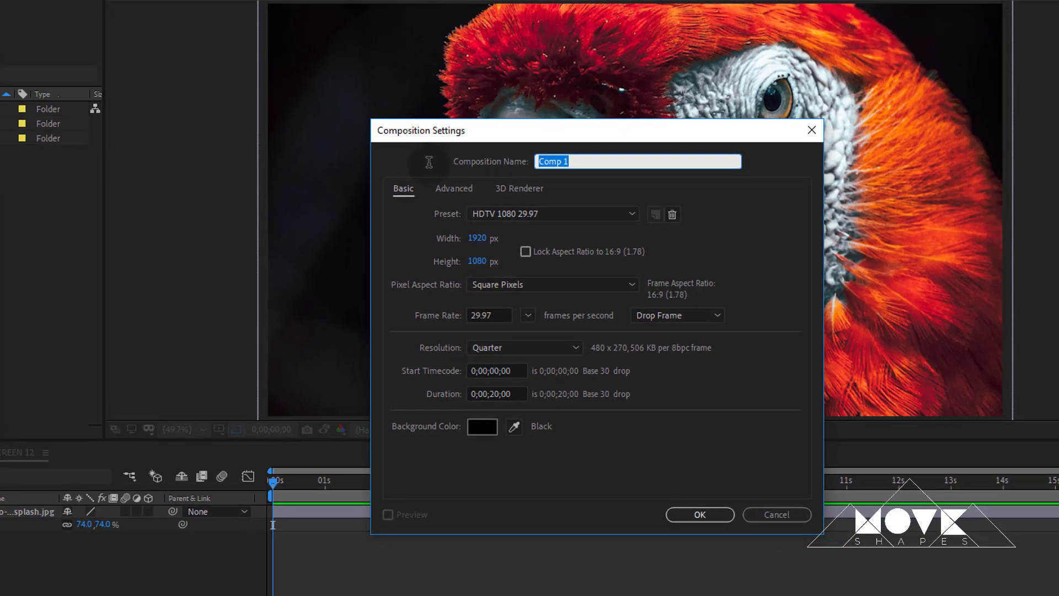
pyautogui.write('MultiScreen')
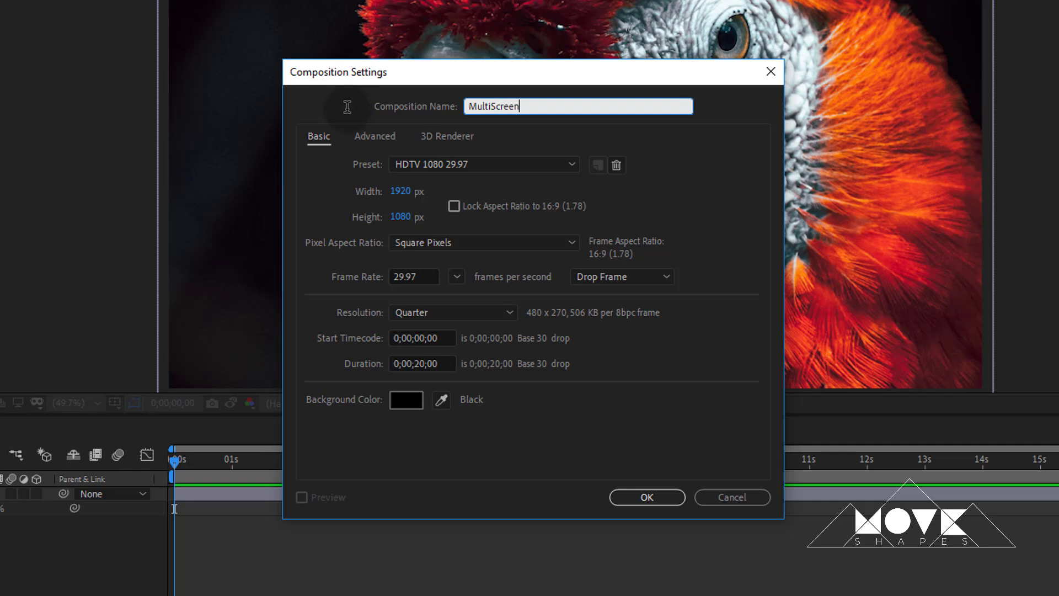
# Step: Set the composition's width to 15360 px (1920*8) and height to 8640 px, keep the 0;00;20;00 duration, and create it
pyautogui.click(406, 191)
pyautogui.click(407, 217)
pyautogui.click(408, 192)
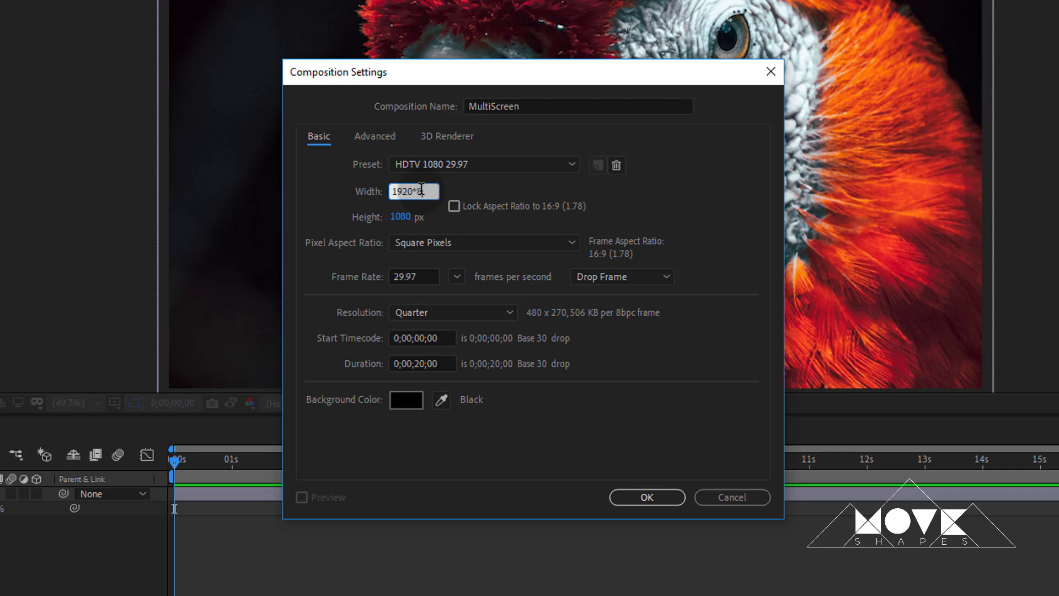
pyautogui.click(415, 216)
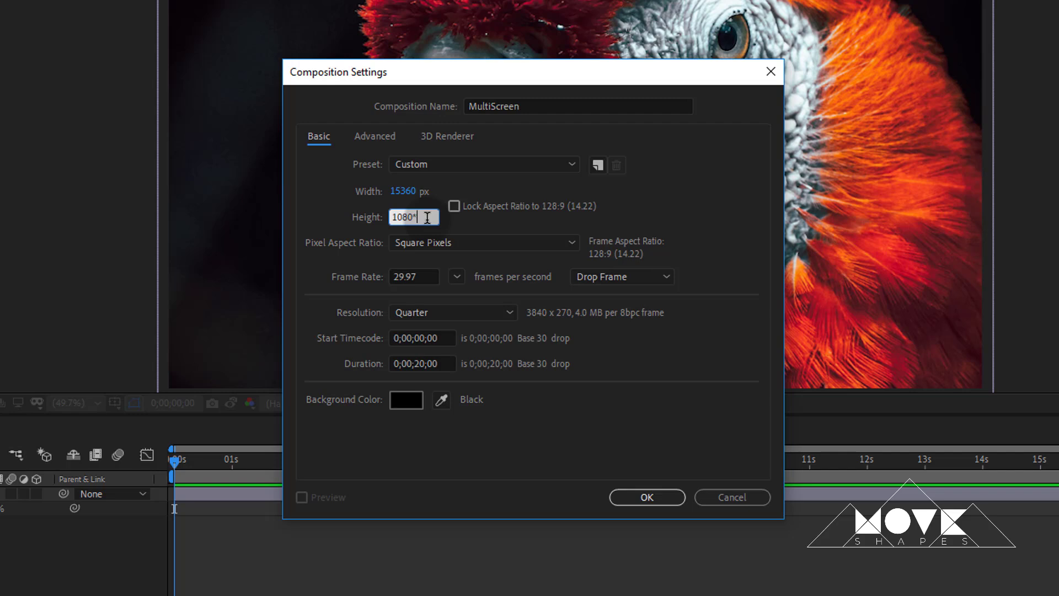
pyautogui.click(518, 409)
pyautogui.doubleClick(430, 362)
pyautogui.click(496, 413)
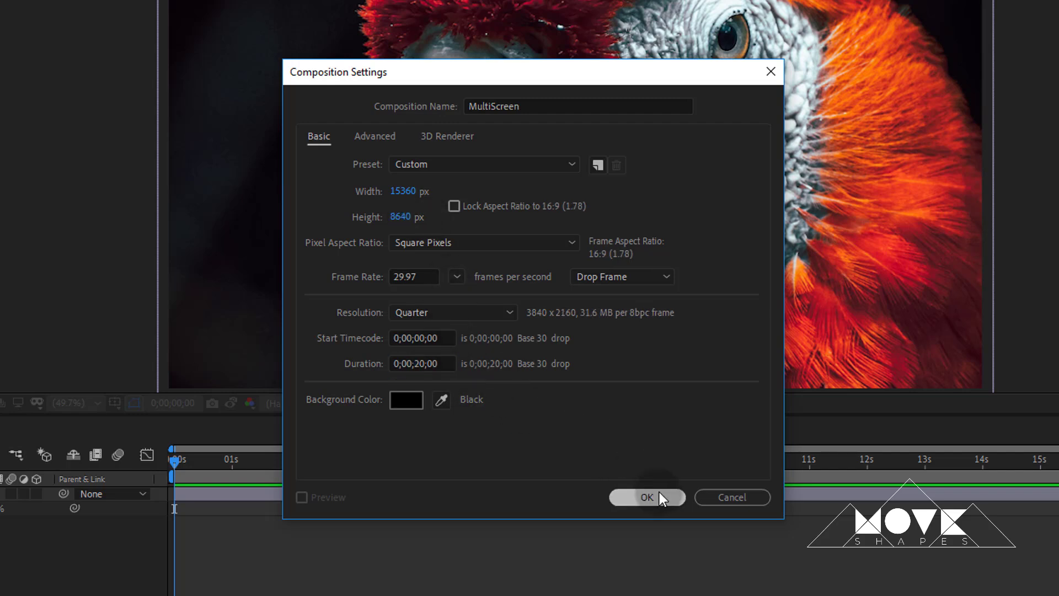
pyautogui.click(659, 497)
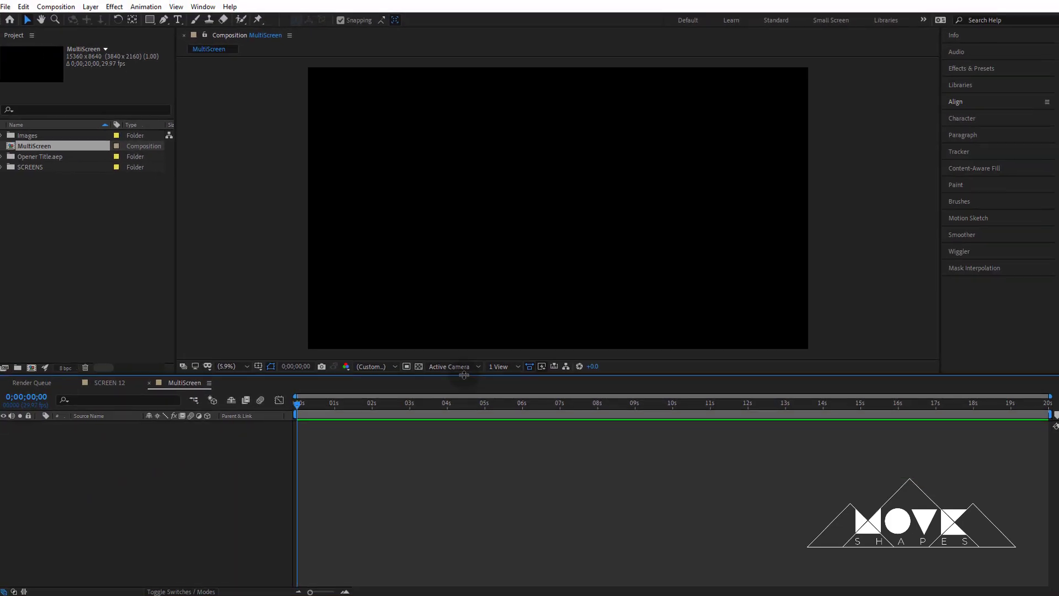
# Step: Add compositions SCREEN 01 through SCREEN 08 from the SCREENS folder to the MultiScreen timeline
pyautogui.moveTo(465, 390); pyautogui.dragTo(465, 367)
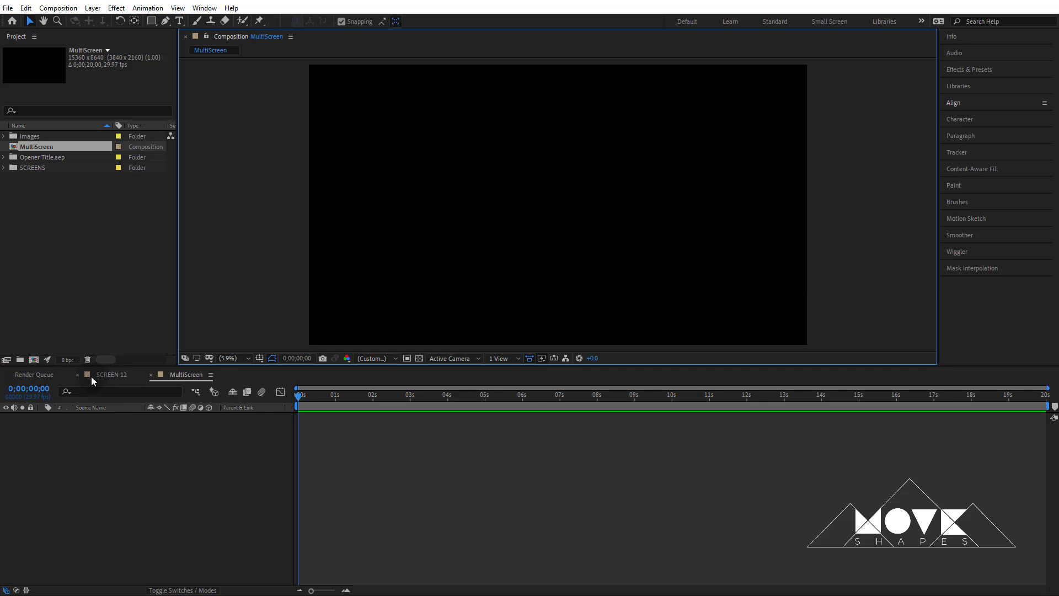
pyautogui.click(84, 223)
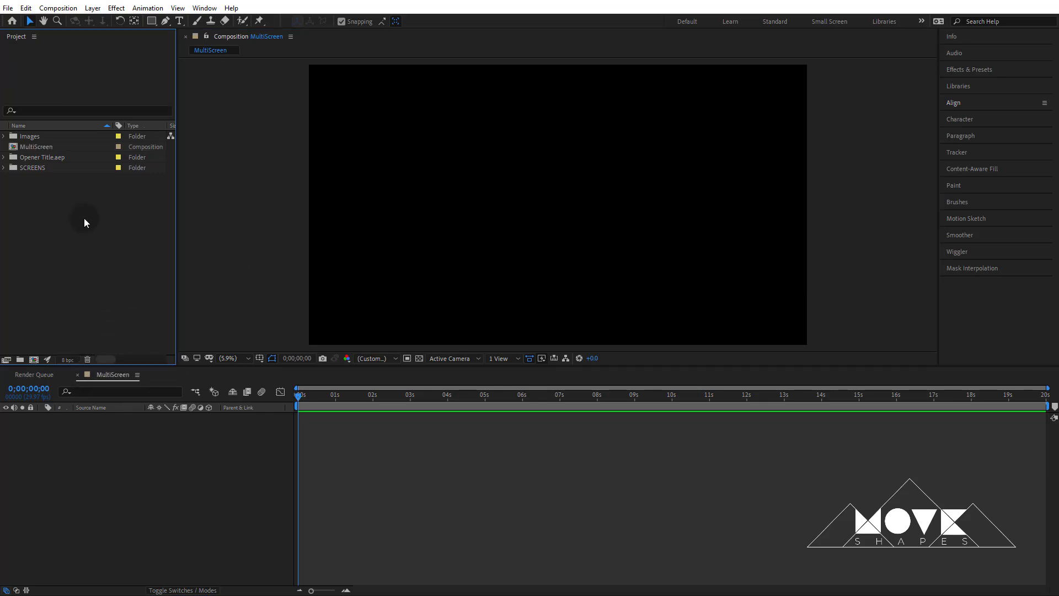
pyautogui.click(3, 136)
pyautogui.click(4, 136)
pyautogui.click(3, 167)
pyautogui.click(49, 148)
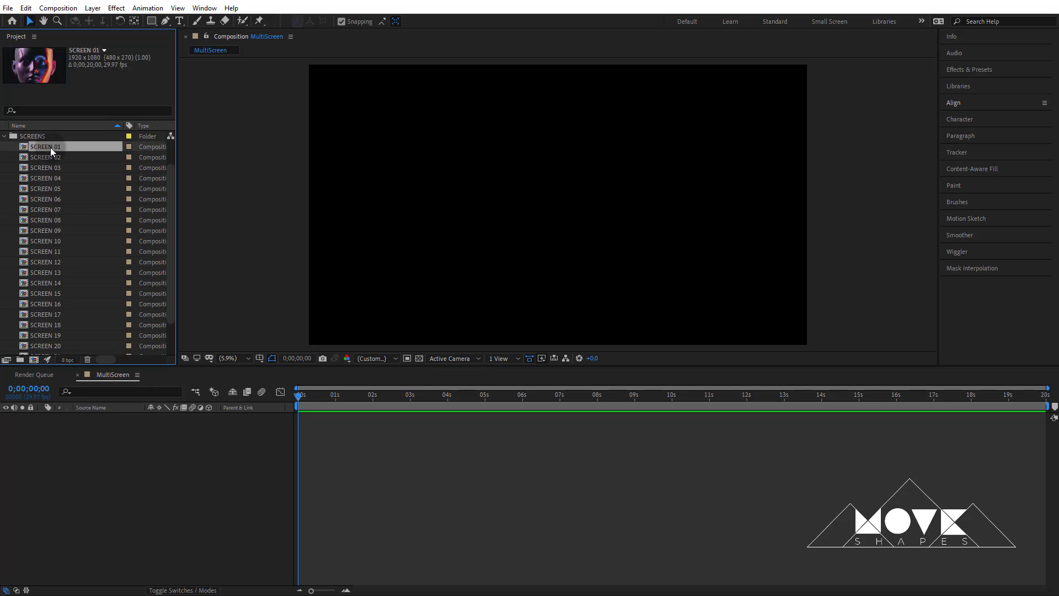
pyautogui.keyDown('shift'); pyautogui.click(59, 220); pyautogui.keyUp('shift')
pyautogui.moveTo(53, 219); pyautogui.dragTo(138, 466)
# Step: Align SCREEN 01 to the composition's left edge and SCREEN 08 to its right edge
pyautogui.click(572, 215)
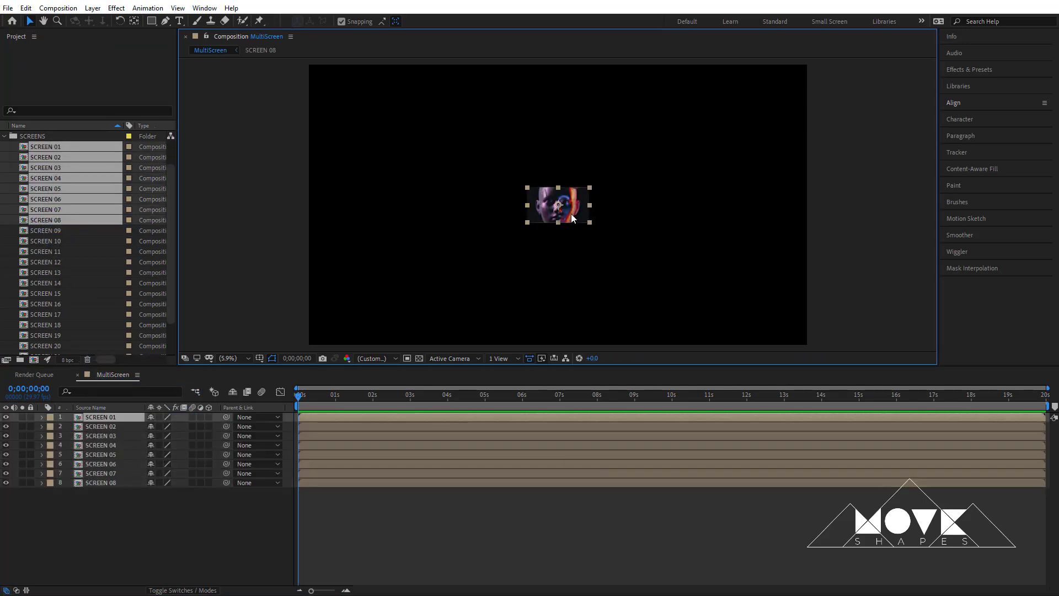
pyautogui.click(955, 103)
pyautogui.click(951, 129)
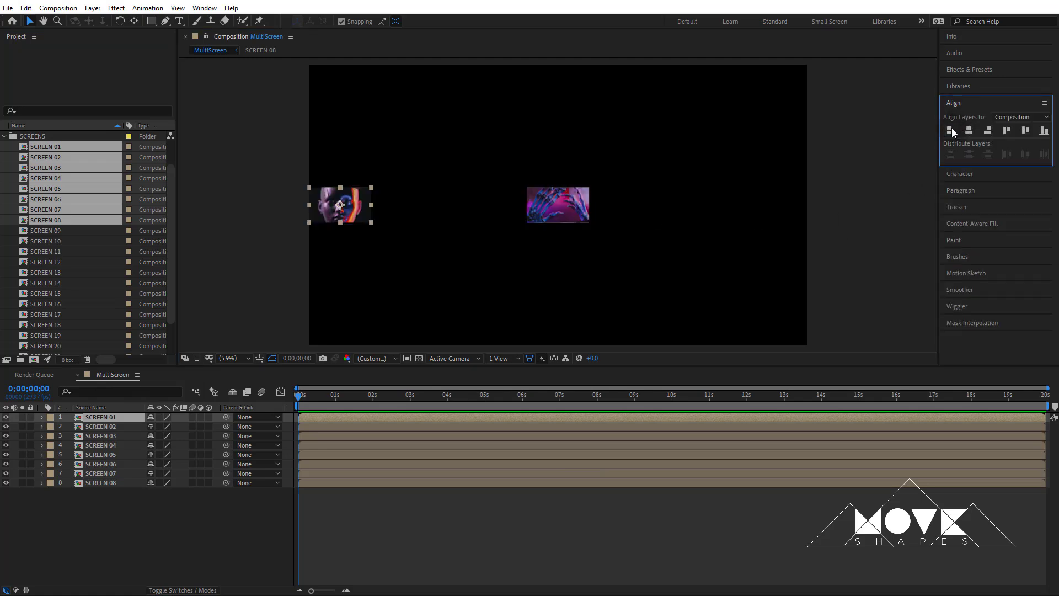
pyautogui.click(569, 211)
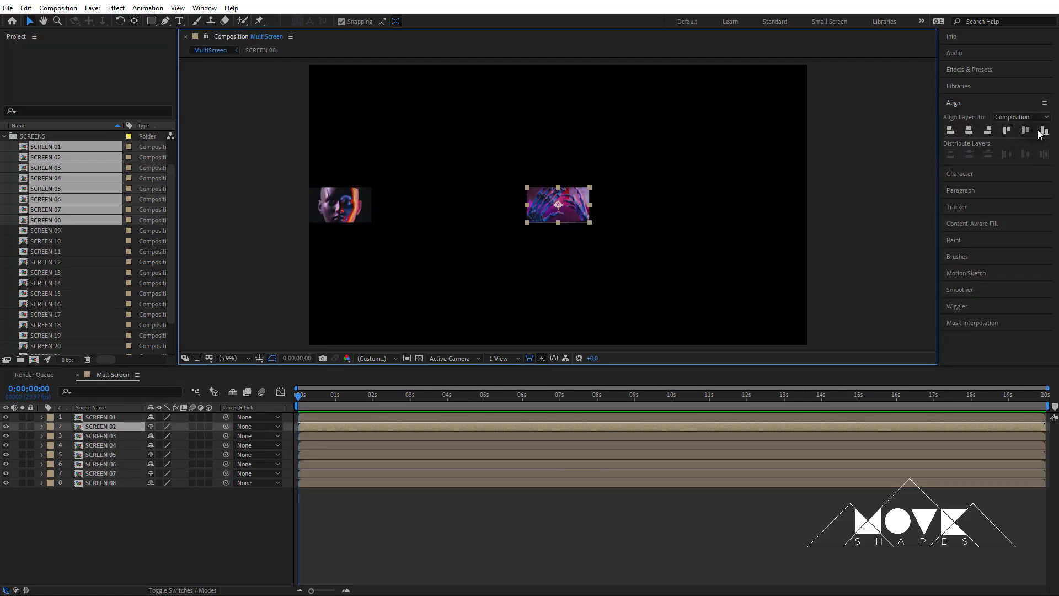
pyautogui.click(115, 484)
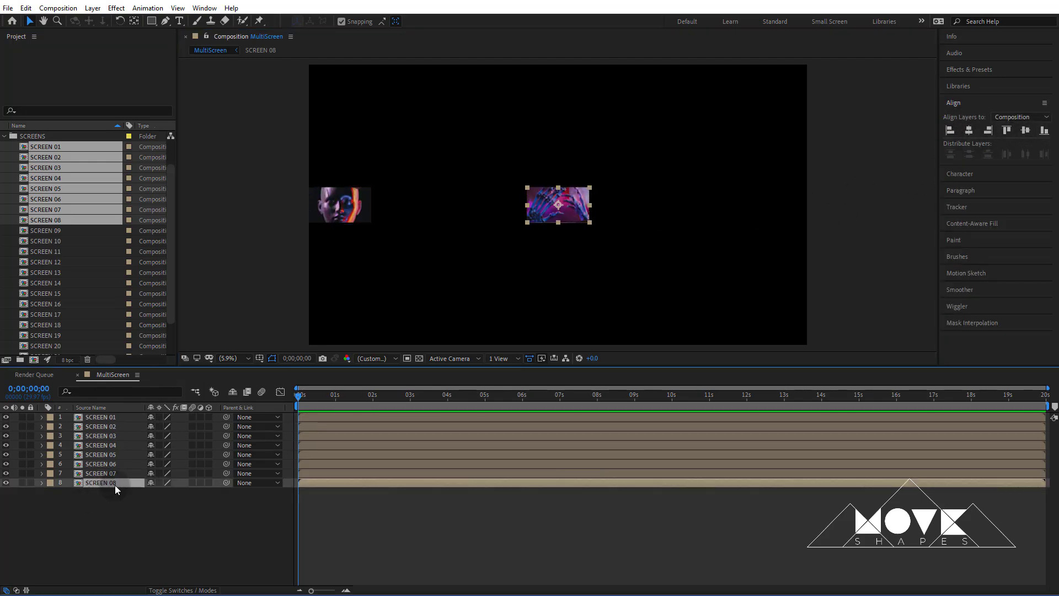
pyautogui.click(987, 130)
# Step: Spread SCREEN 02 through SCREEN 07 roughly along the row between SCREEN 01 and SCREEN 08
pyautogui.moveTo(548, 210); pyautogui.dragTo(470, 206)
pyautogui.moveTo(557, 205); pyautogui.dragTo(483, 209)
pyautogui.hotkey('ctrl', 'z')
pyautogui.click(839, 162)
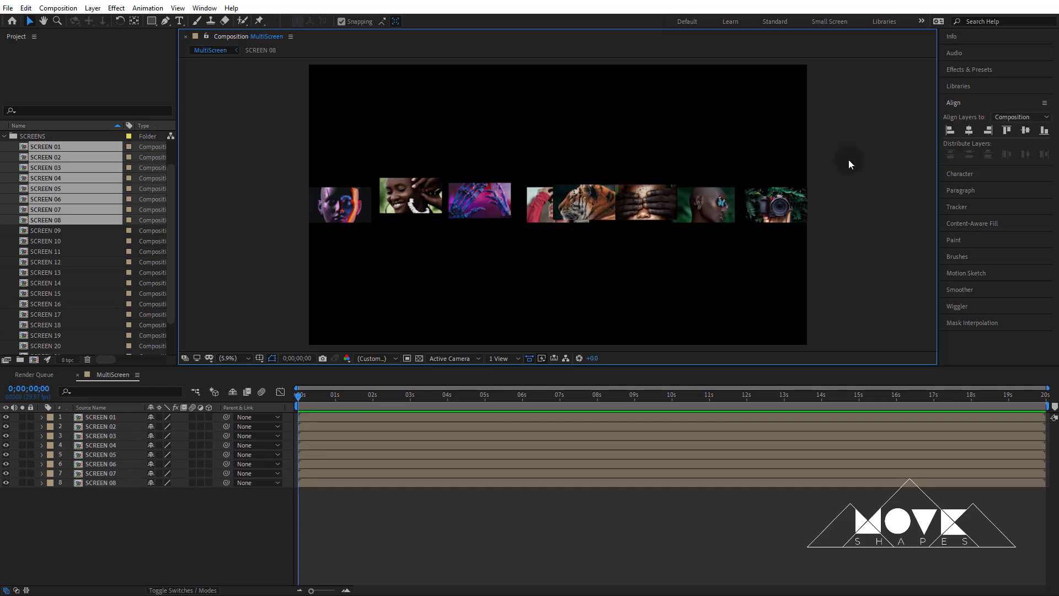
pyautogui.scroll(2, 813, 193)
pyautogui.scroll(-2, 813, 193)
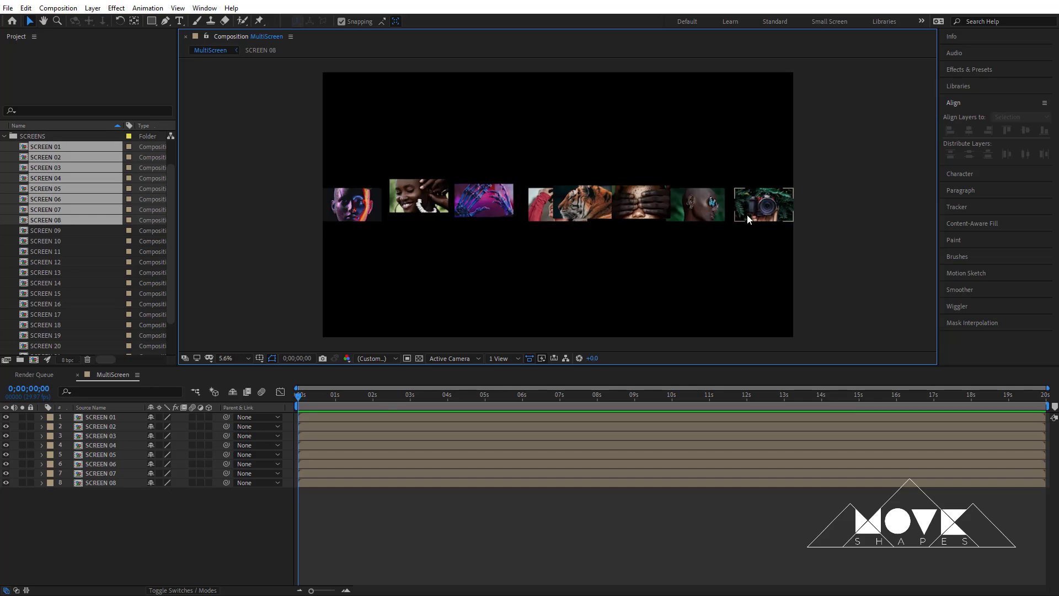
# Step: Align all eight screen layers vertically on a common centre and distribute them evenly by their left edges
pyautogui.moveTo(847, 173); pyautogui.dragTo(329, 261)
pyautogui.click(1026, 130)
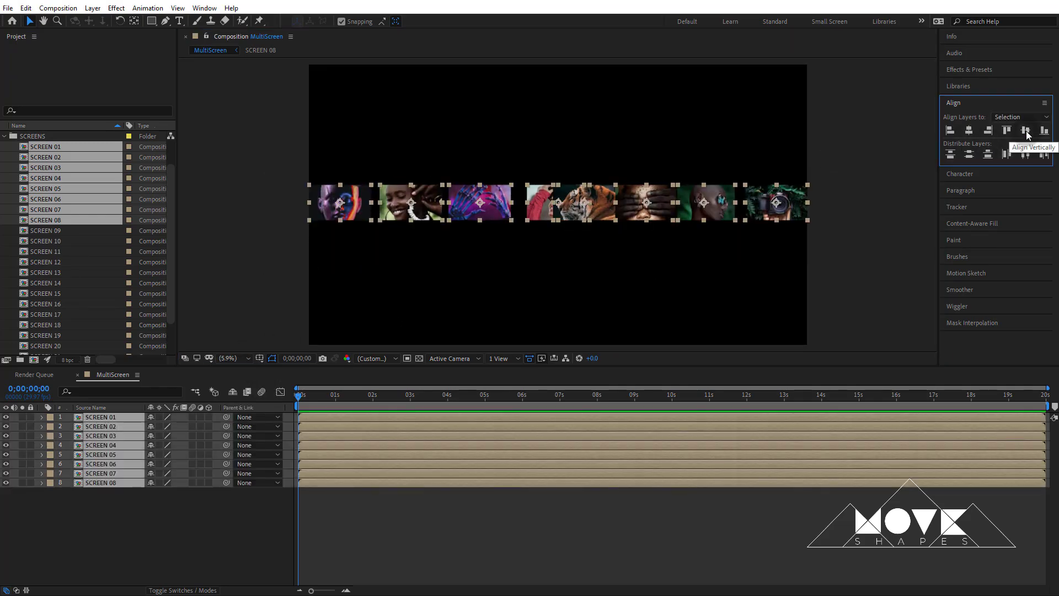
pyautogui.click(1007, 155)
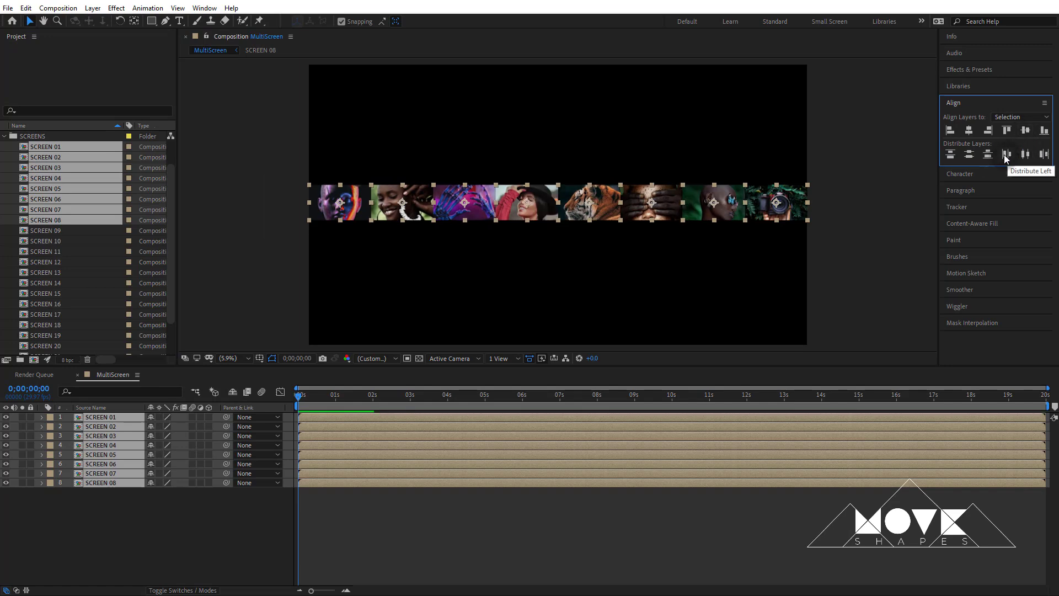
pyautogui.click(864, 190)
# Step: Add a white 15360 x 8640 px solid named BG and lock it beneath all the screen layers
pyautogui.rightClick(877, 114)
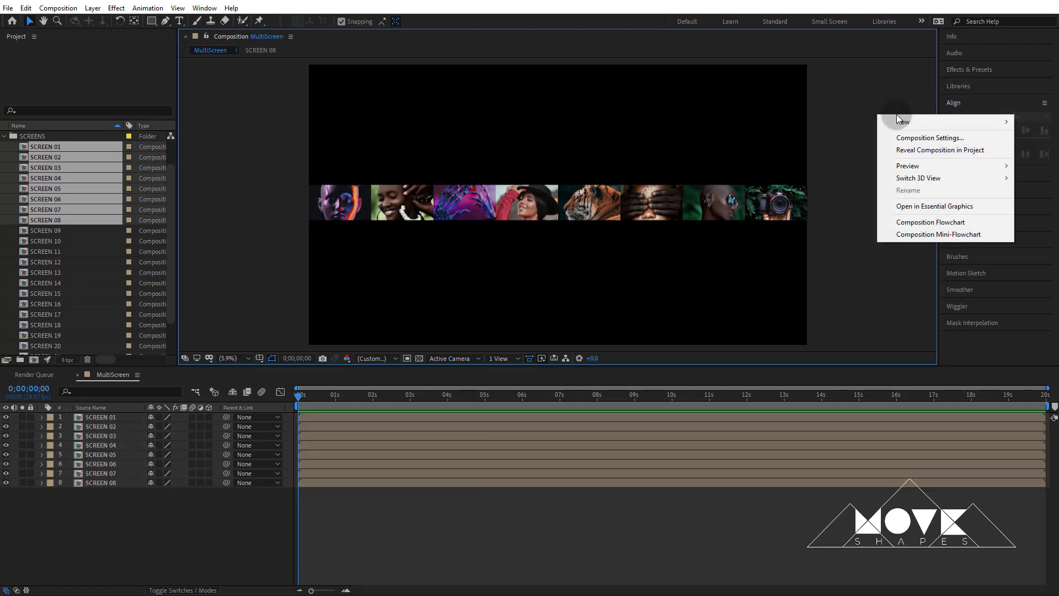
pyautogui.moveTo(888, 120)
pyautogui.click(784, 148)
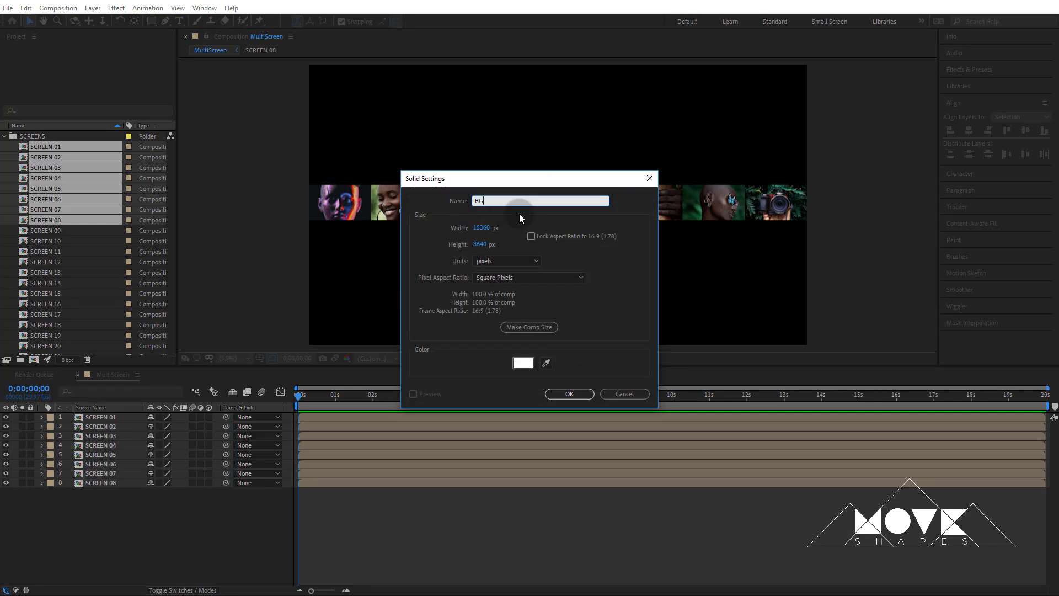
pyautogui.click(570, 393)
pyautogui.moveTo(90, 416); pyautogui.dragTo(38, 493)
pyautogui.click(30, 492)
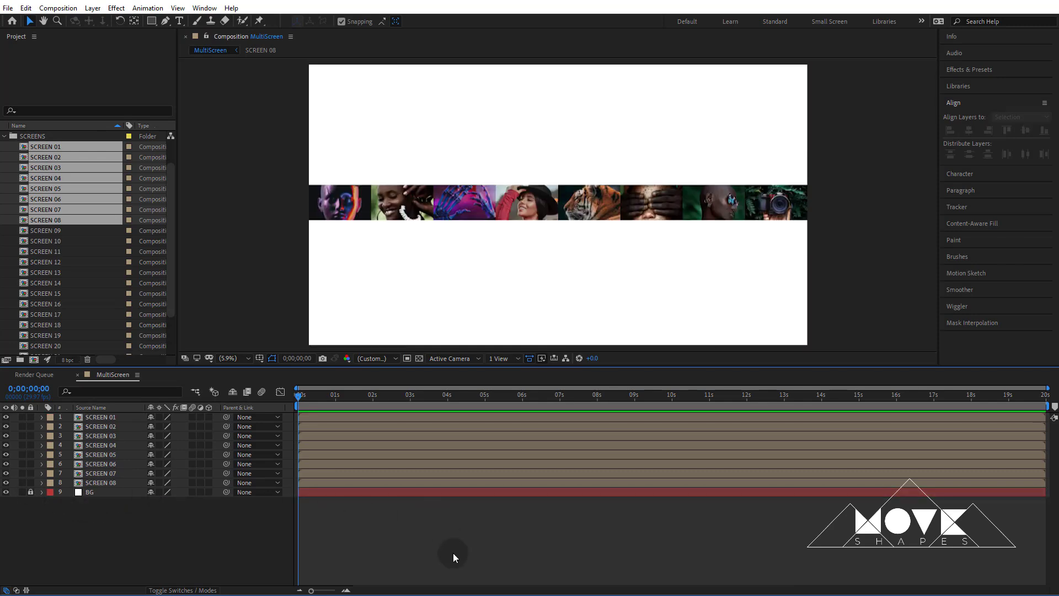
# Step: Shift the row's end screens outward, setting SCREEN 08's X position to 14536 and SCREEN 01's X position to 769
pyautogui.click(790, 215)
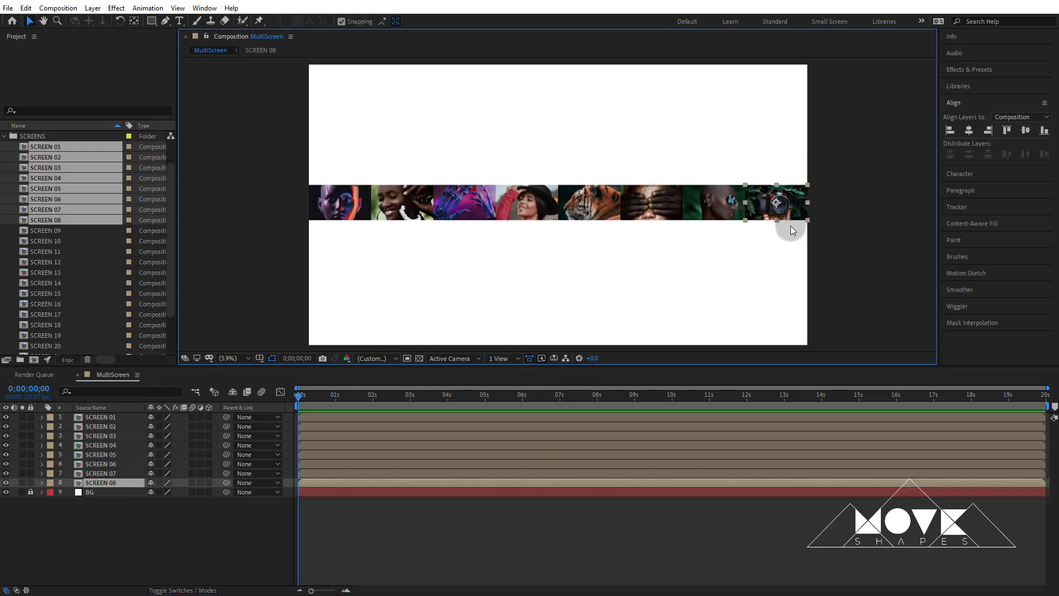
pyautogui.press('p')
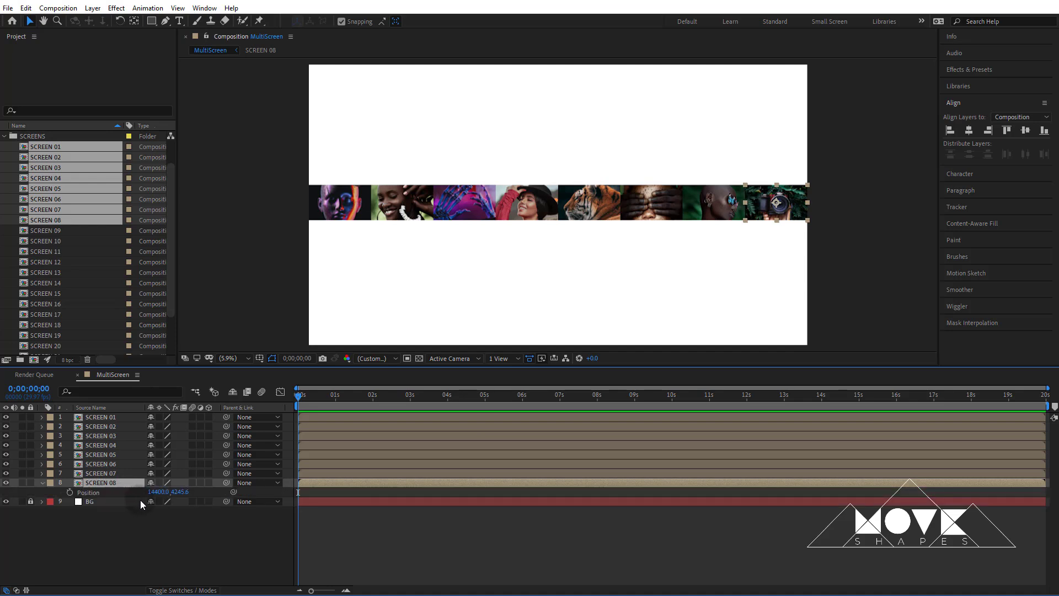
pyautogui.moveTo(151, 492); pyautogui.dragTo(225, 489)
pyautogui.click(338, 206)
pyautogui.press('p')
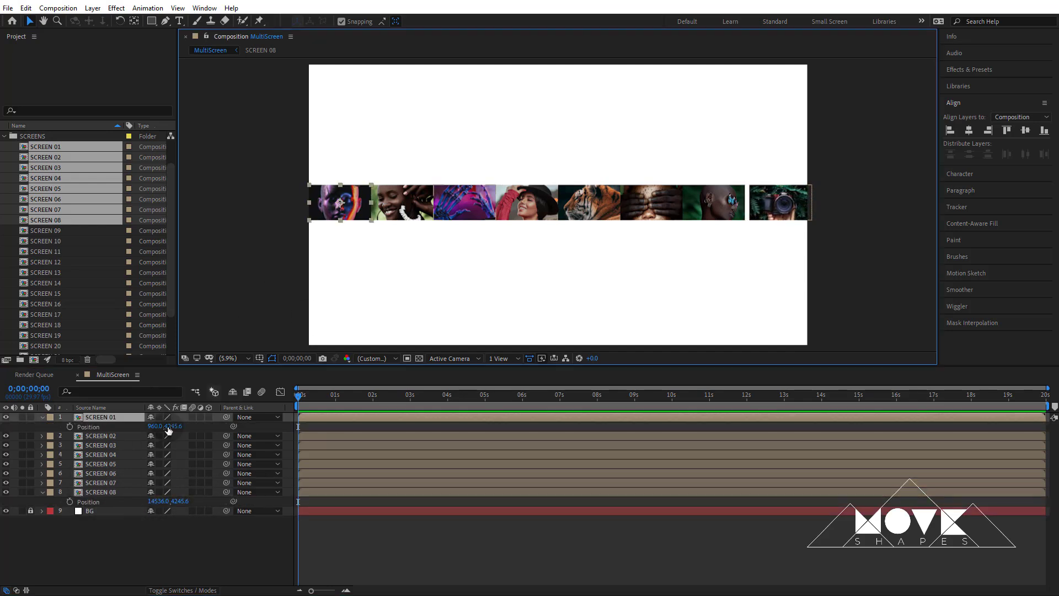
pyautogui.moveTo(153, 425); pyautogui.dragTo(53, 446)
# Step: Redistribute the eight screens by their left edges so equal gaps separate them
pyautogui.click(800, 266)
pyautogui.moveTo(870, 143); pyautogui.dragTo(239, 236)
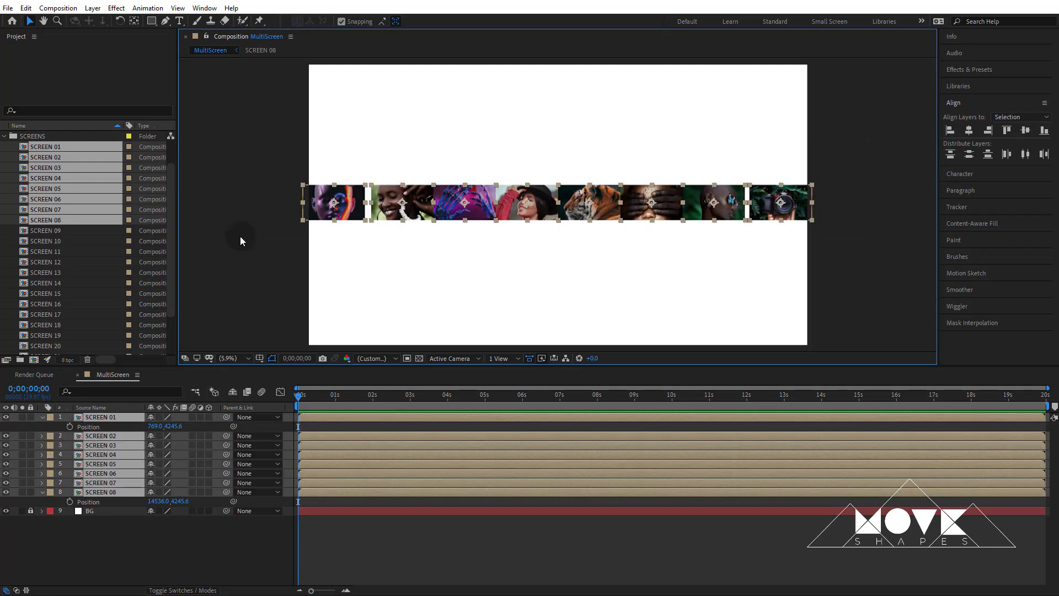
pyautogui.click(1008, 156)
pyautogui.click(865, 152)
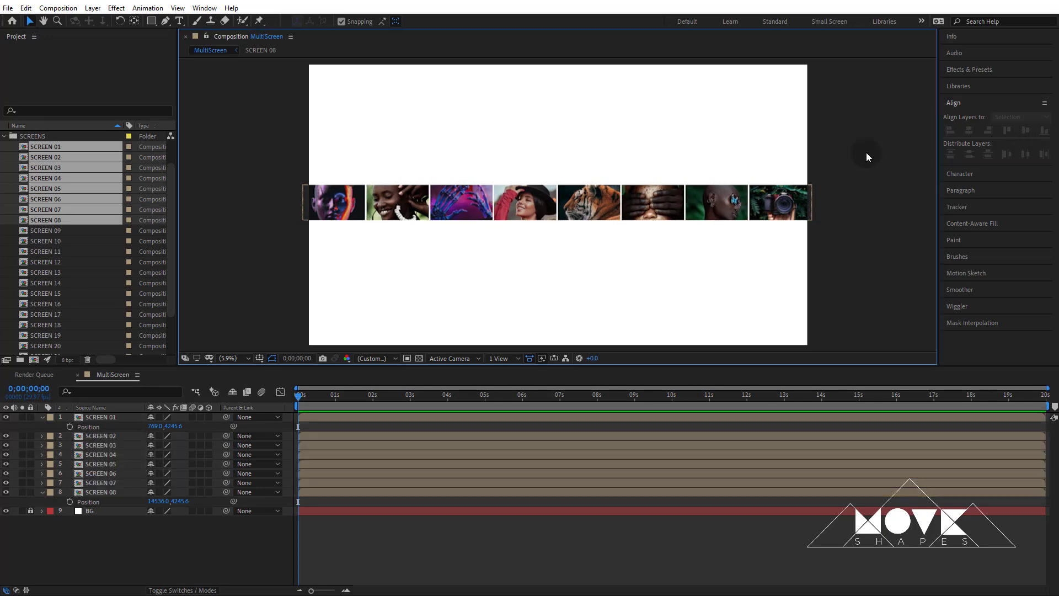
pyautogui.scroll(2, 709, 215)
pyautogui.scroll(-2, 776, 252)
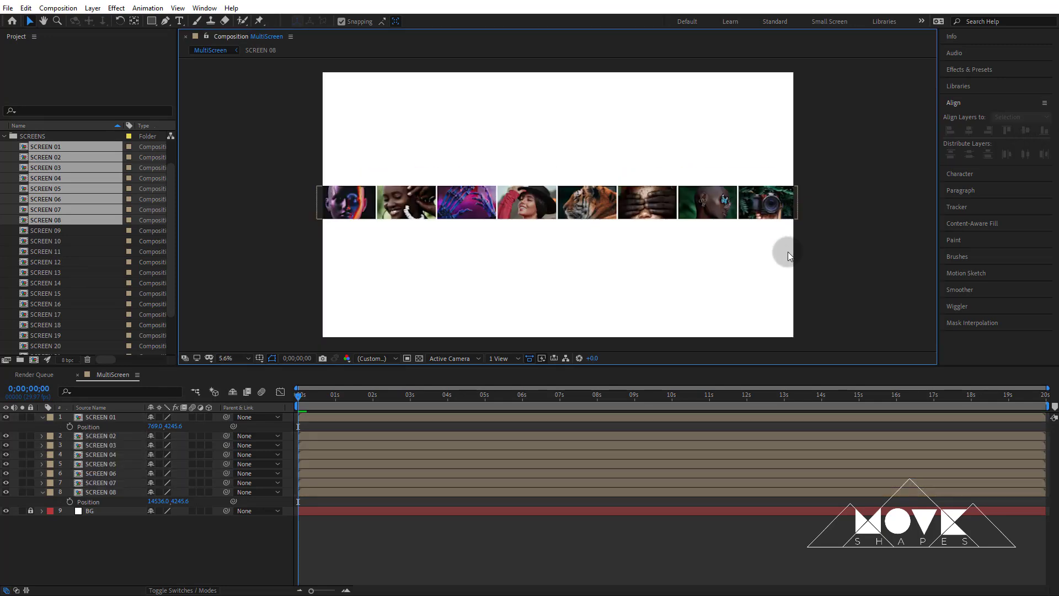
# Step: Collapse the open layer properties and give layers SCREEN 01 through SCREEN 08 a yellow label
pyautogui.click(41, 418)
pyautogui.click(43, 483)
pyautogui.click(95, 419)
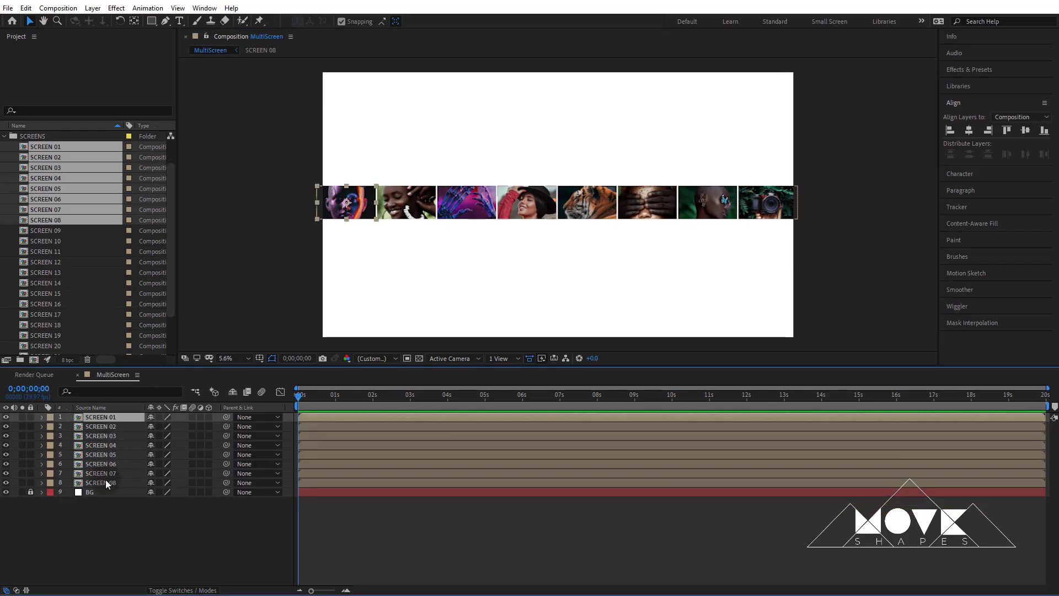
pyautogui.keyDown('shift'); pyautogui.click(105, 481); pyautogui.keyUp('shift')
pyautogui.click(50, 426)
pyautogui.click(76, 244)
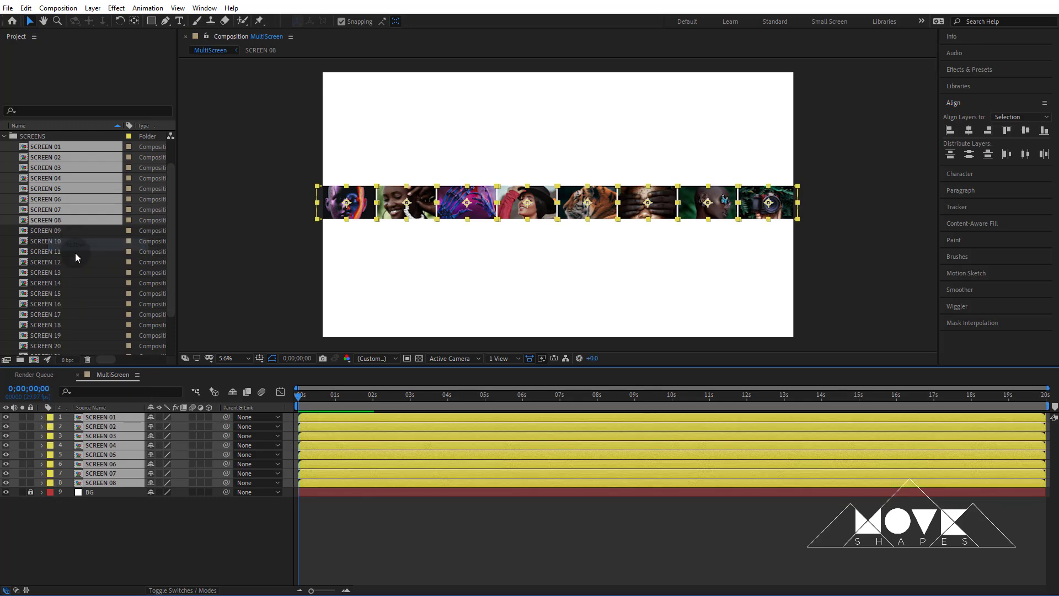
pyautogui.click(102, 534)
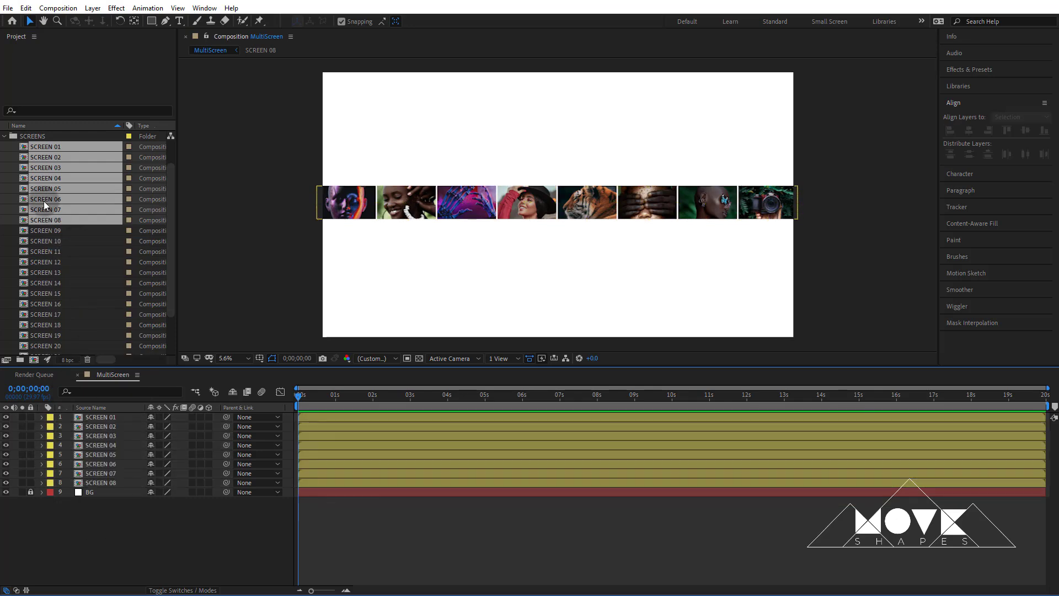
# Step: Add SCREEN 09 through SCREEN 16 to the timeline between SCREEN 08 and BG, and label them pink
pyautogui.click(53, 230)
pyautogui.keyDown('shift'); pyautogui.click(54, 304); pyautogui.keyUp('shift')
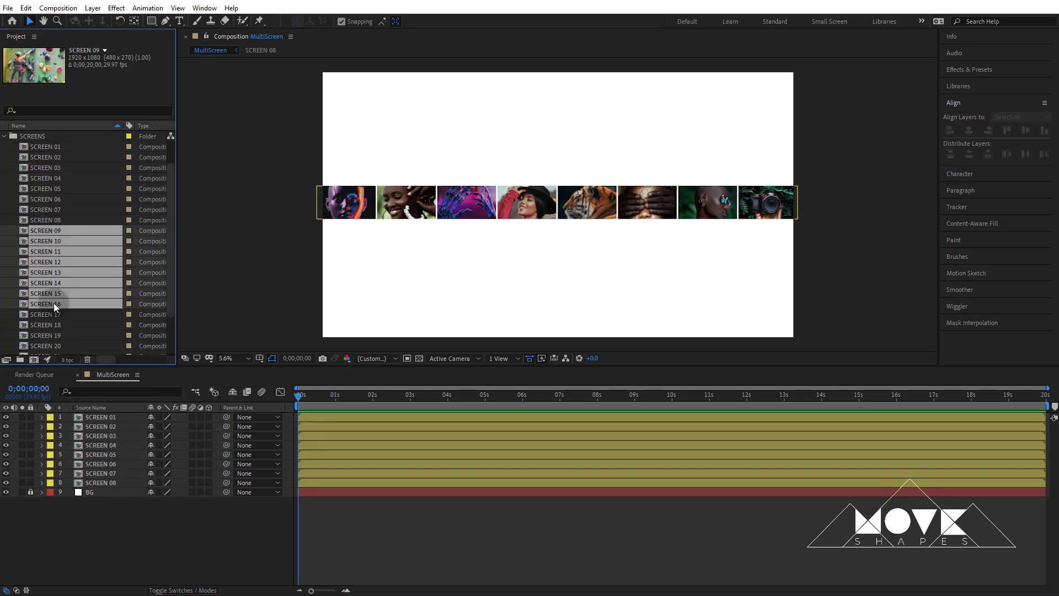
pyautogui.moveTo(54, 305); pyautogui.dragTo(114, 484)
pyautogui.click(50, 498)
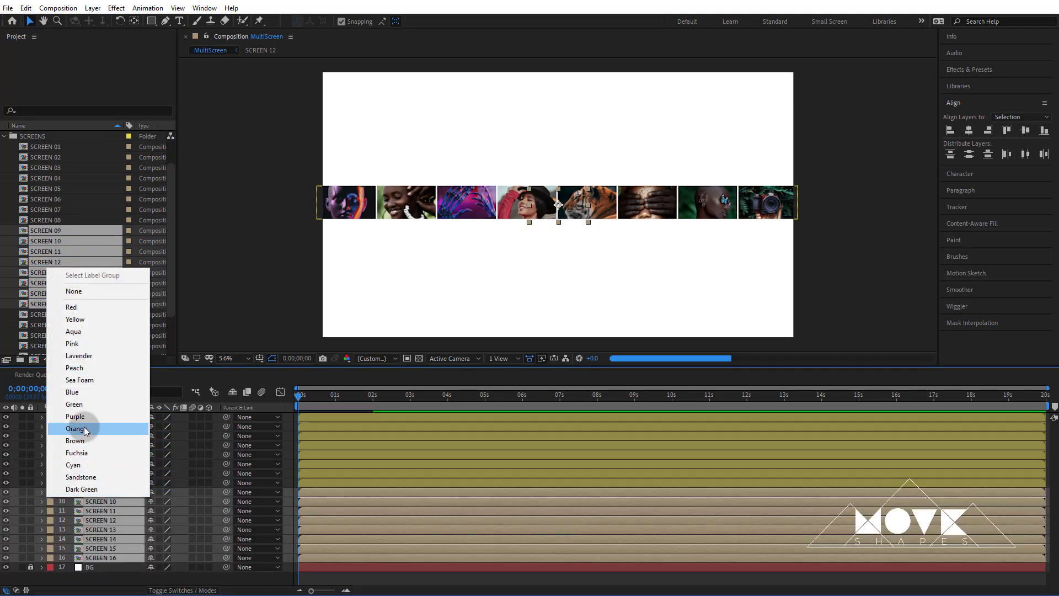
pyautogui.click(77, 343)
# Step: Move SCREEN 09 through 16 below the first row, placing SCREEN 09 under SCREEN 01 and SCREEN 10 under SCREEN 08
pyautogui.moveTo(549, 208); pyautogui.dragTo(549, 241)
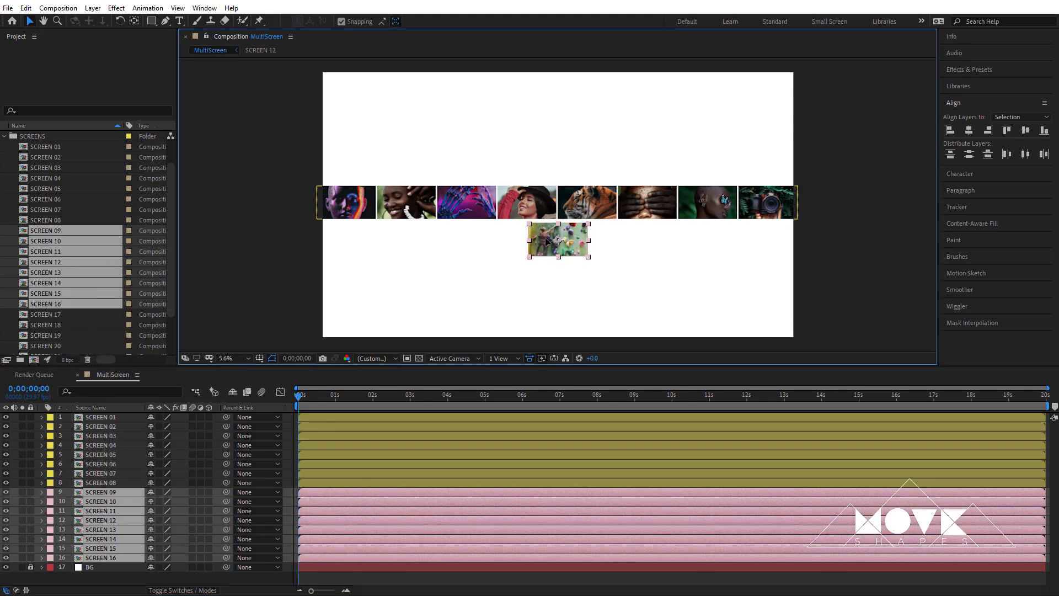
pyautogui.click(862, 230)
pyautogui.moveTo(564, 241); pyautogui.dragTo(358, 247)
pyautogui.click(277, 259)
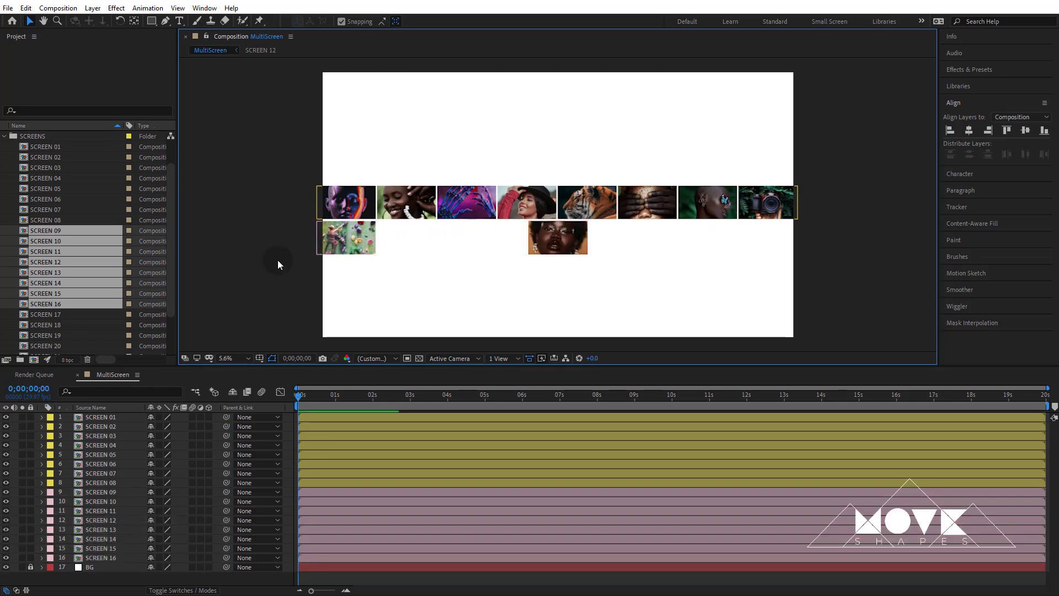
pyautogui.click(573, 237)
pyautogui.moveTo(570, 243); pyautogui.dragTo(776, 267)
pyautogui.click(842, 264)
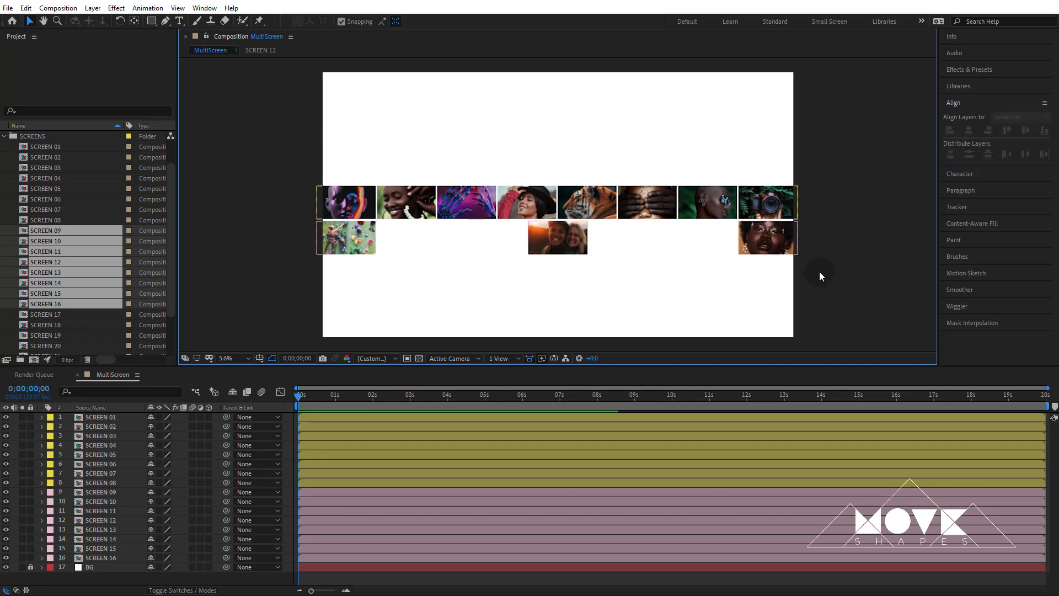
# Step: Spread SCREEN 11 through SCREEN 16 roughly along the second row between its two end screens
pyautogui.moveTo(554, 238); pyautogui.dragTo(634, 242)
pyautogui.moveTo(555, 241); pyautogui.dragTo(460, 249)
pyautogui.moveTo(576, 243); pyautogui.dragTo(537, 244)
# Step: Align the second row's eight screens vertically on a common centre and distribute them evenly by their left edges
pyautogui.click(818, 263)
pyautogui.moveTo(828, 237); pyautogui.dragTo(262, 279)
pyautogui.click(1023, 131)
pyautogui.click(1022, 153)
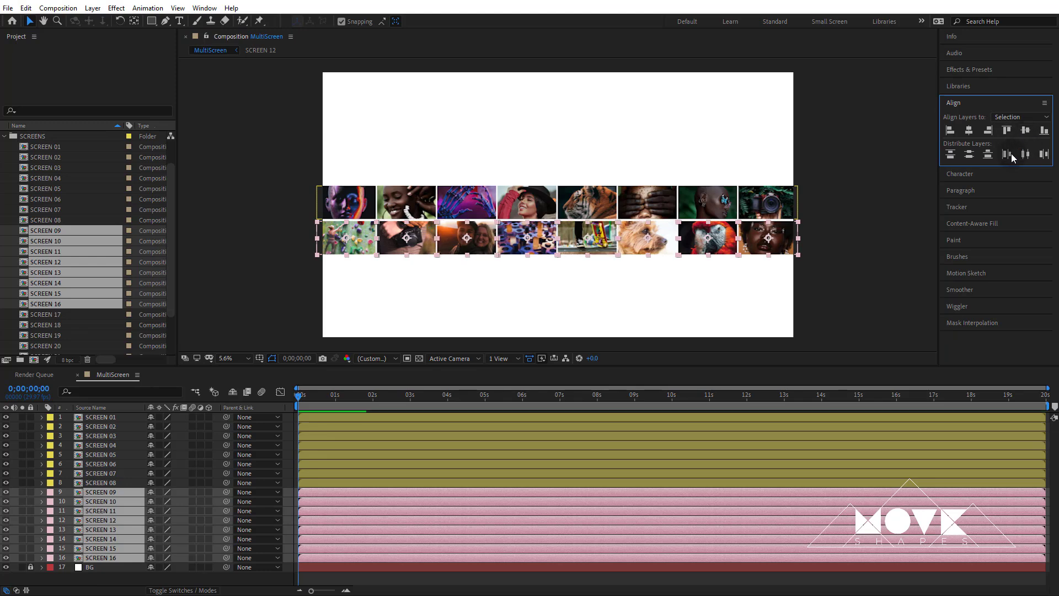
pyautogui.click(1024, 154)
pyautogui.click(1007, 155)
pyautogui.click(1023, 155)
pyautogui.click(1004, 154)
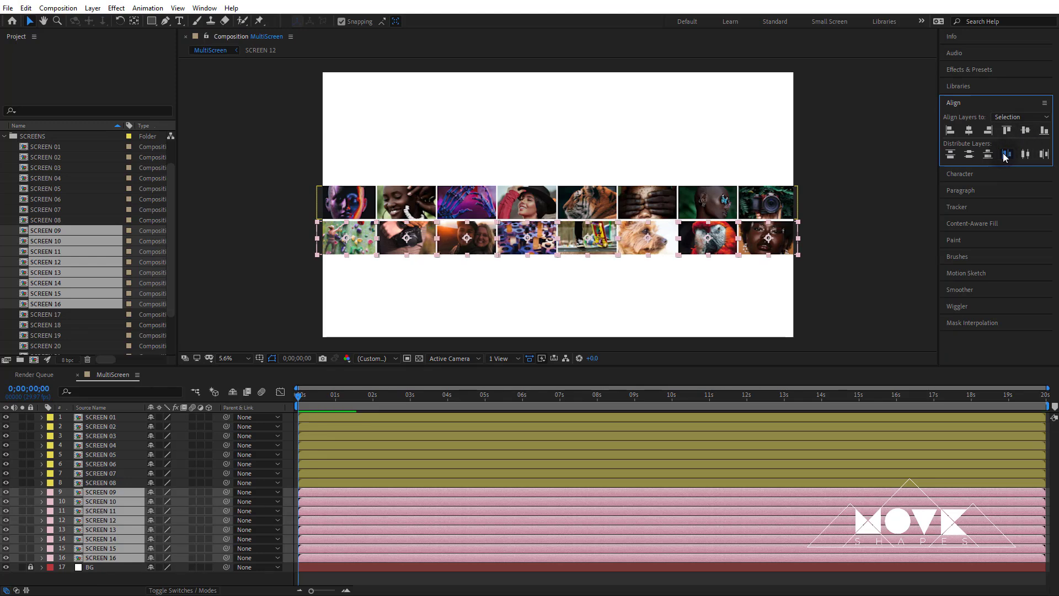
pyautogui.click(911, 193)
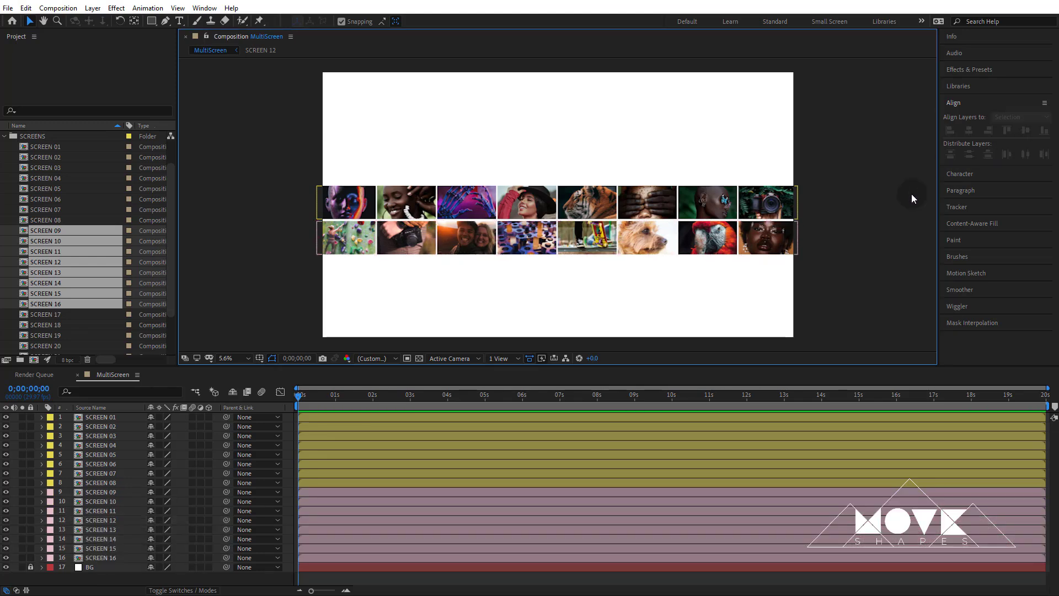
# Step: Nudge the whole second row vertically until its gap to the first row matches the gaps between the columns
pyautogui.moveTo(838, 237); pyautogui.dragTo(301, 261)
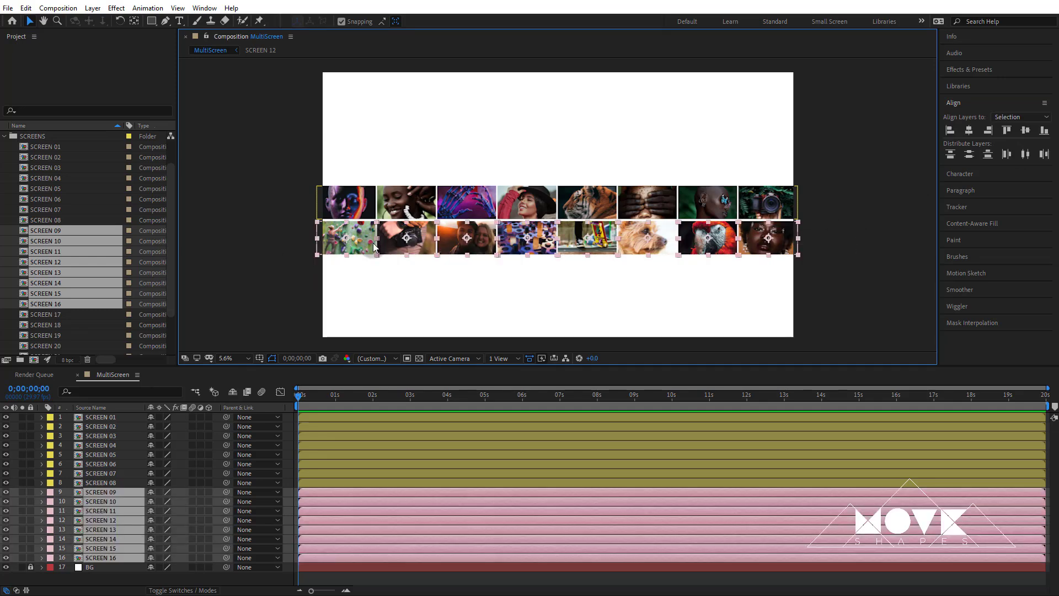
pyautogui.scroll(4, 554, 239)
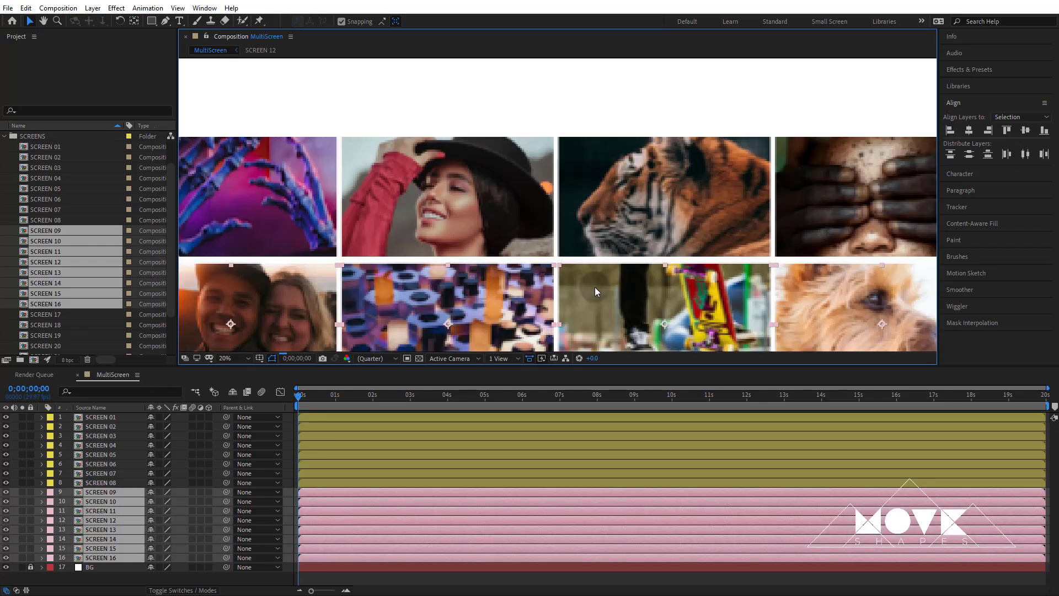
pyautogui.press('Up')
pyautogui.press('Up')
pyautogui.press('Up')
pyautogui.press('Up')
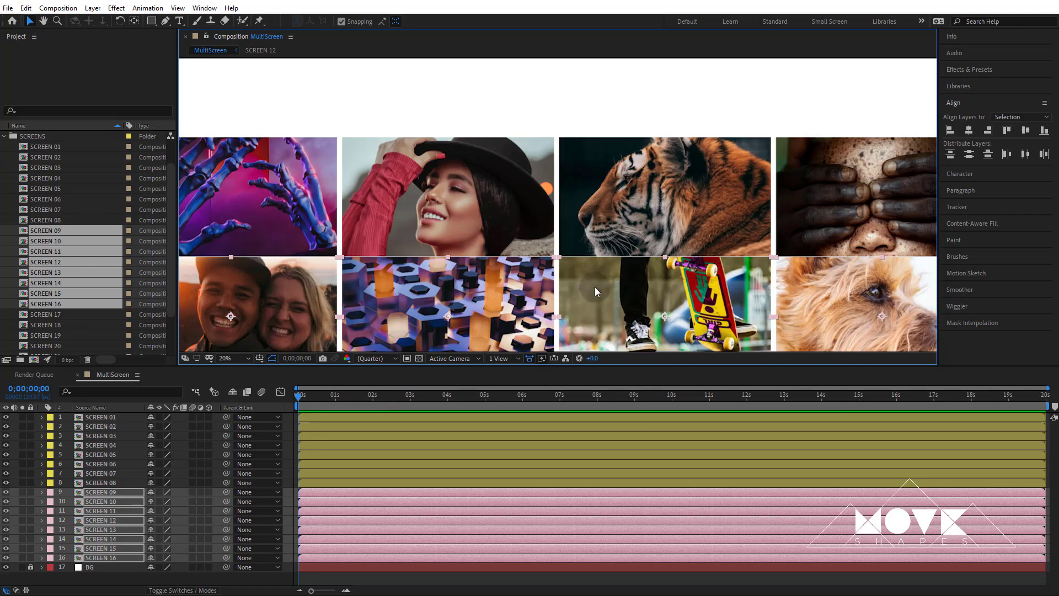
pyautogui.press('Up')
pyautogui.press('Up')
pyautogui.press('Up')
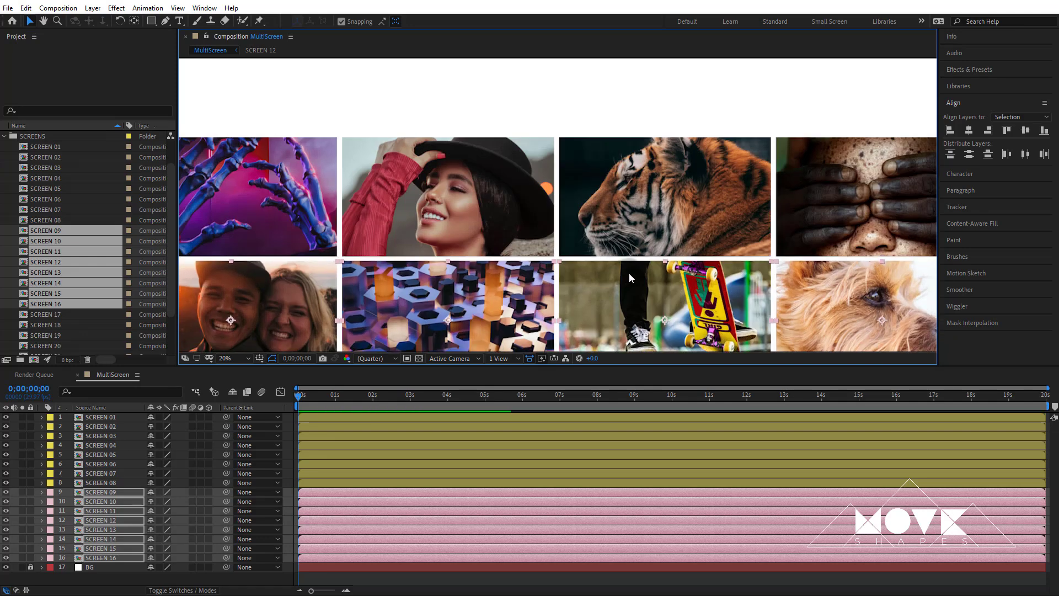
# Step: Add SCREEN 17 through SCREEN 24 to the MultiScreen timeline between SCREEN 16 and BG and give them an orange label
pyautogui.scroll(-1, 636, 271)
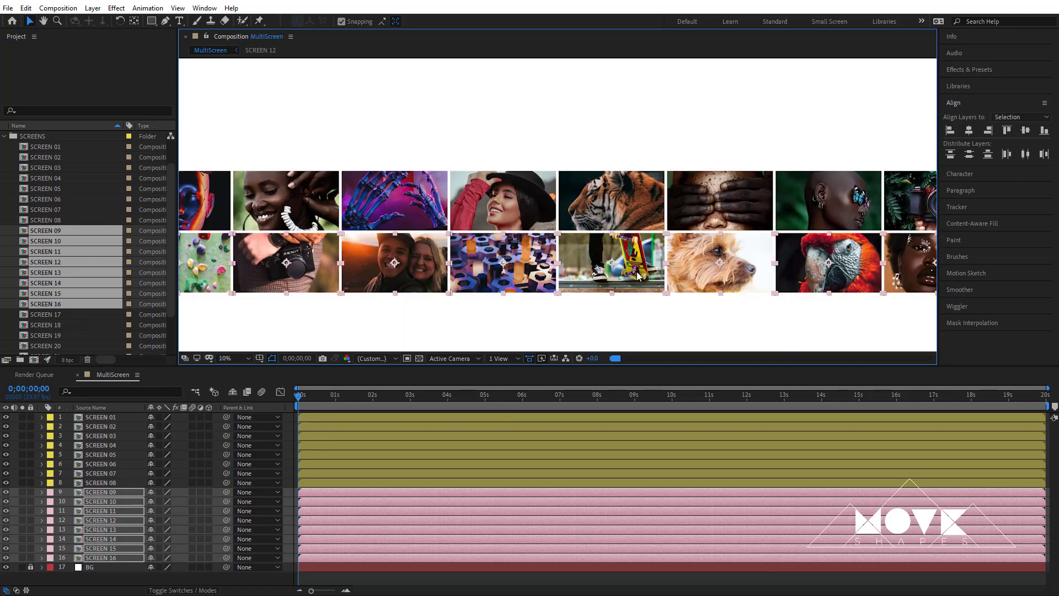
pyautogui.scroll(-2, 791, 260)
pyautogui.scroll(-1, 791, 260)
pyautogui.scroll(2, 767, 257)
pyautogui.click(835, 248)
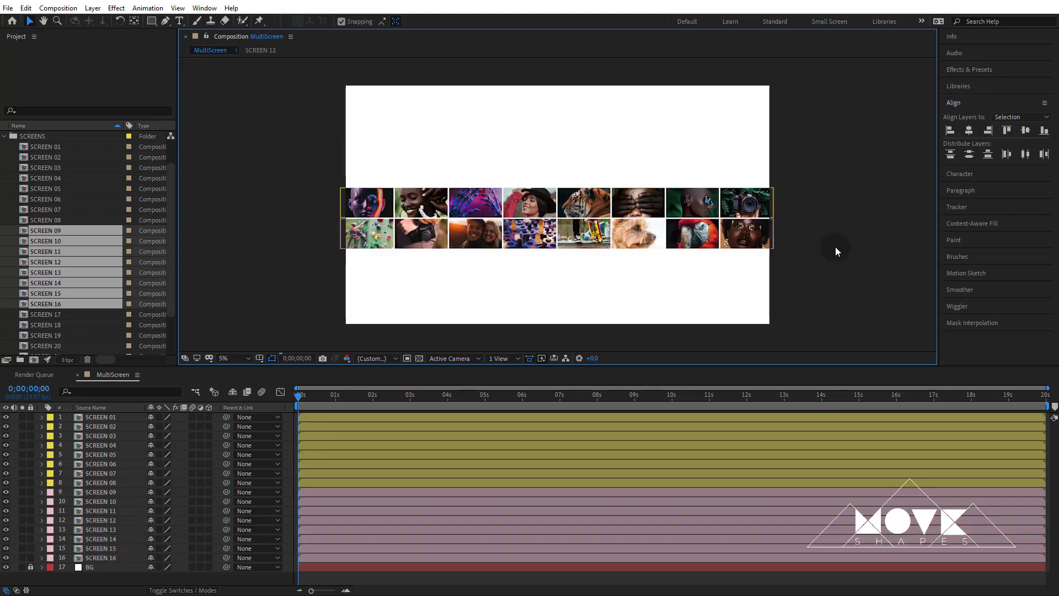
pyautogui.click(47, 313)
pyautogui.scroll(-2, 50, 317)
pyautogui.keyDown('shift'); pyautogui.click(55, 335); pyautogui.keyUp('shift')
pyautogui.moveTo(54, 334); pyautogui.dragTo(135, 560)
pyautogui.scroll(-3, 107, 529)
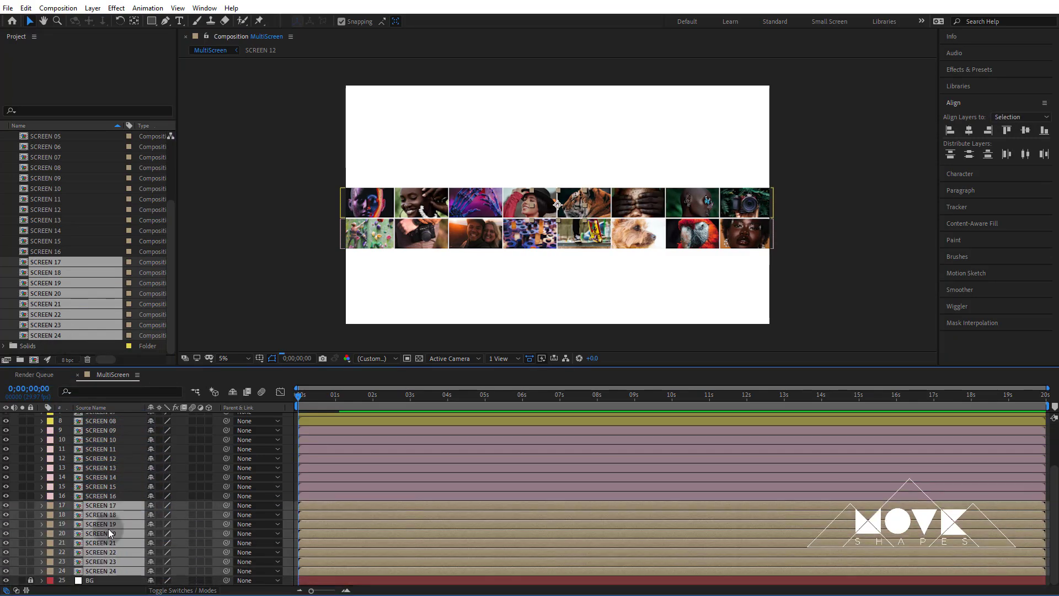
pyautogui.click(54, 514)
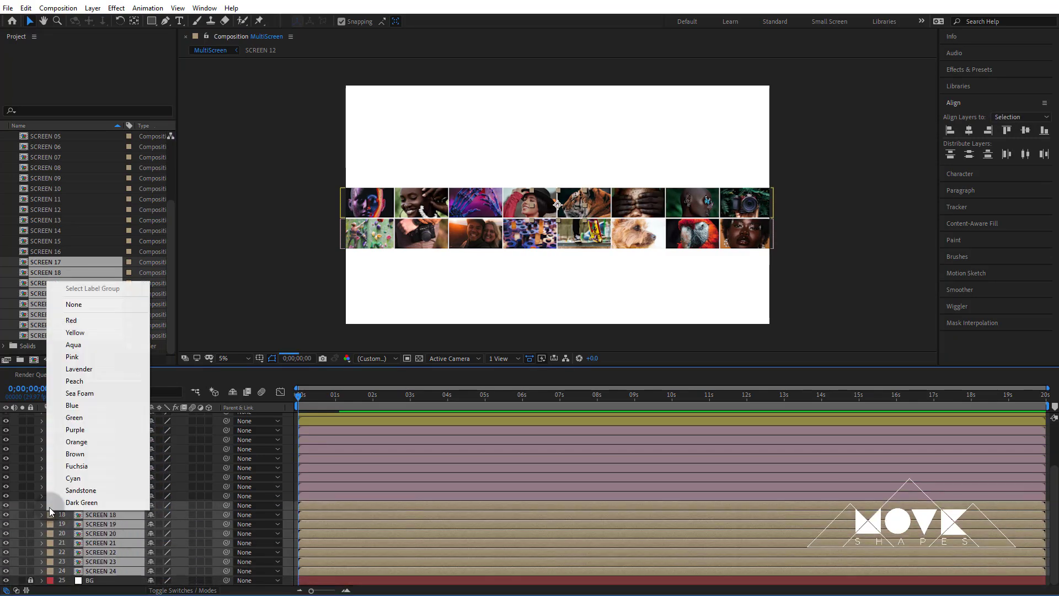
pyautogui.click(82, 441)
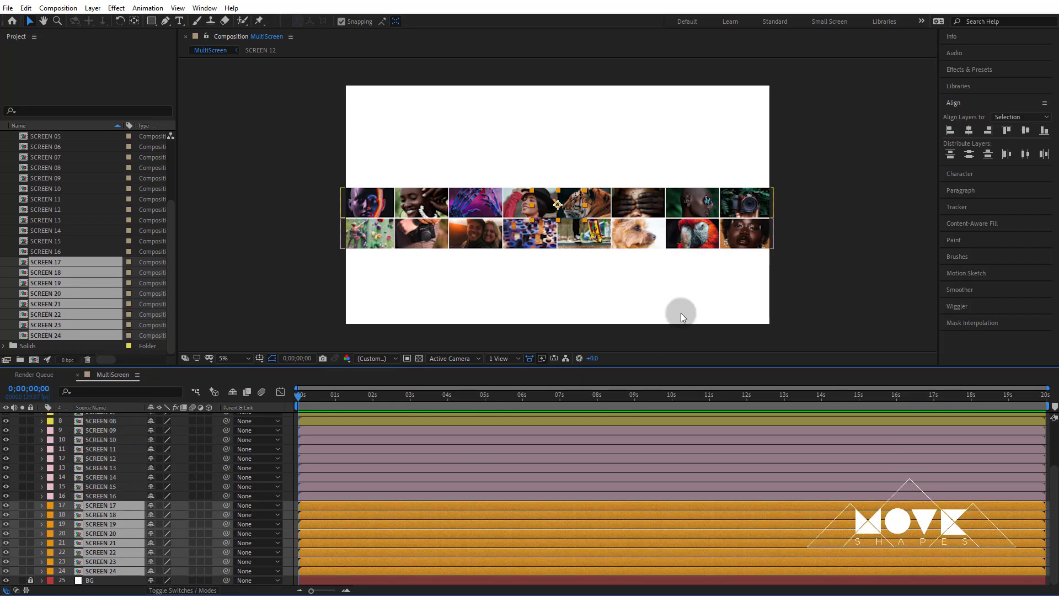
# Step: Move the SCREEN 17 through 24 layers above the existing rows, placing SCREEN 17 directly above SCREEN 01
pyautogui.moveTo(558, 206); pyautogui.dragTo(809, 280)
pyautogui.click(557, 171)
pyautogui.click(528, 151)
pyautogui.click(372, 175)
pyautogui.scroll(2, 369, 175)
pyautogui.press('space')
pyautogui.scroll(1, 311, 227)
pyautogui.moveTo(311, 226); pyautogui.dragTo(515, 240)
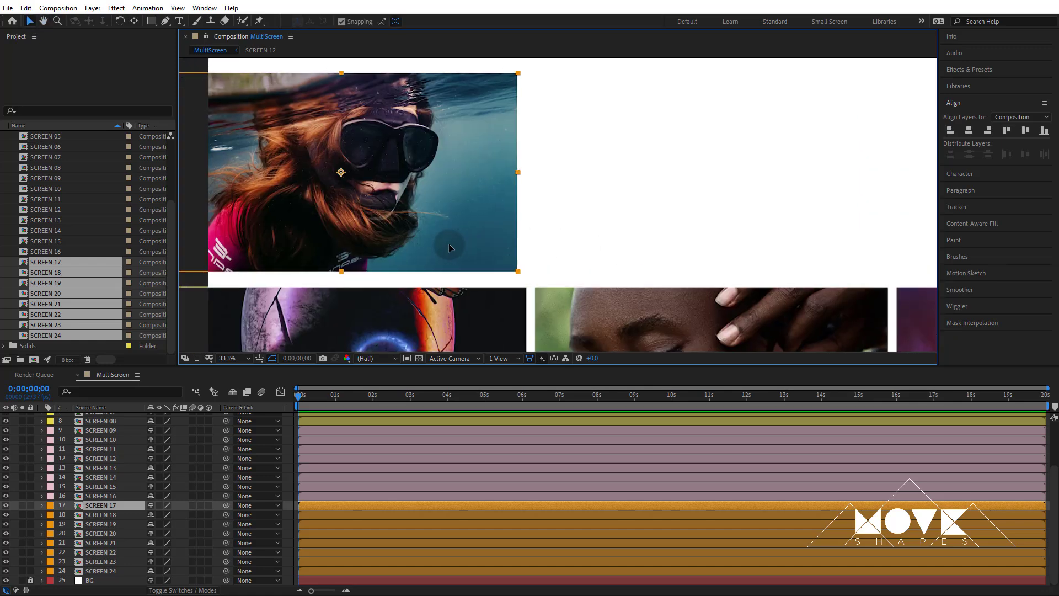
pyautogui.click(718, 224)
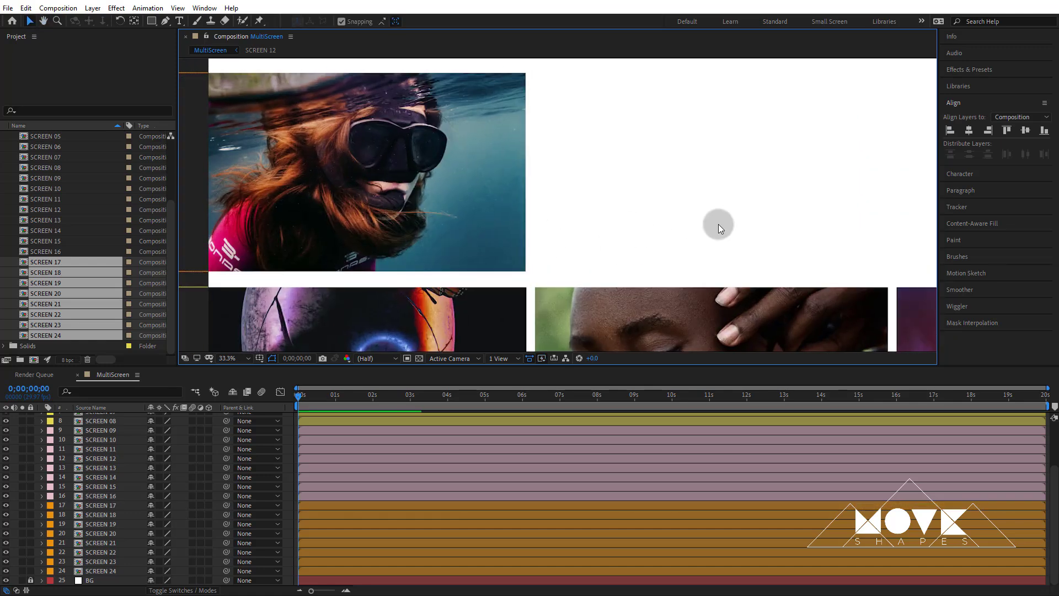
# Step: Place SCREEN 18 above SCREEN 08 and spread SCREEN 19 through SCREEN 24 roughly along the row between SCREEN 17 and SCREEN 18
pyautogui.scroll(-4, 718, 224)
pyautogui.moveTo(738, 241); pyautogui.dragTo(240, 250)
pyautogui.moveTo(335, 206); pyautogui.dragTo(661, 241)
pyautogui.press('.')
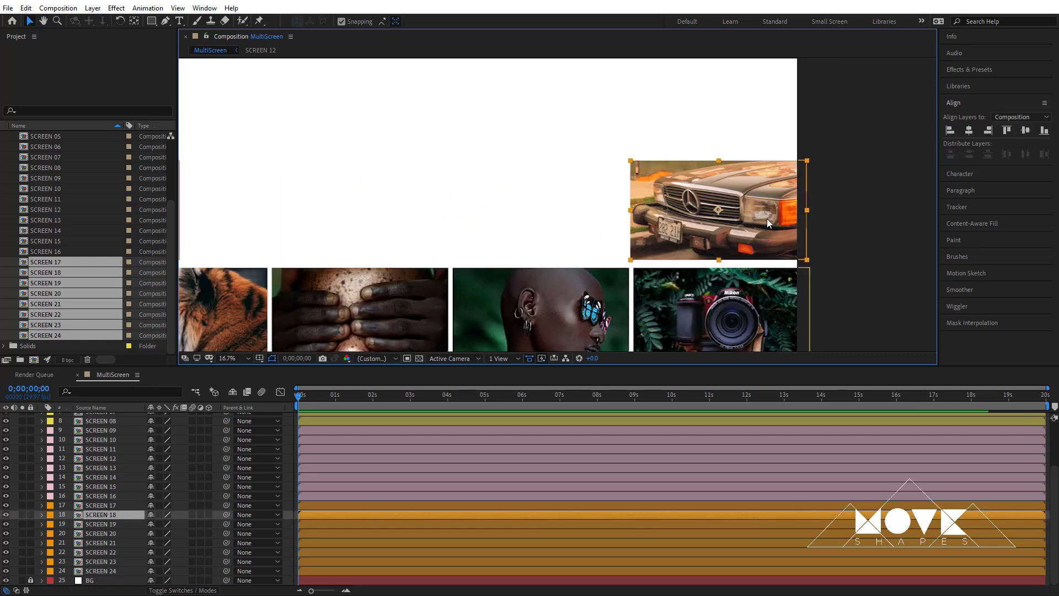
pyautogui.click(865, 227)
pyautogui.press(',')
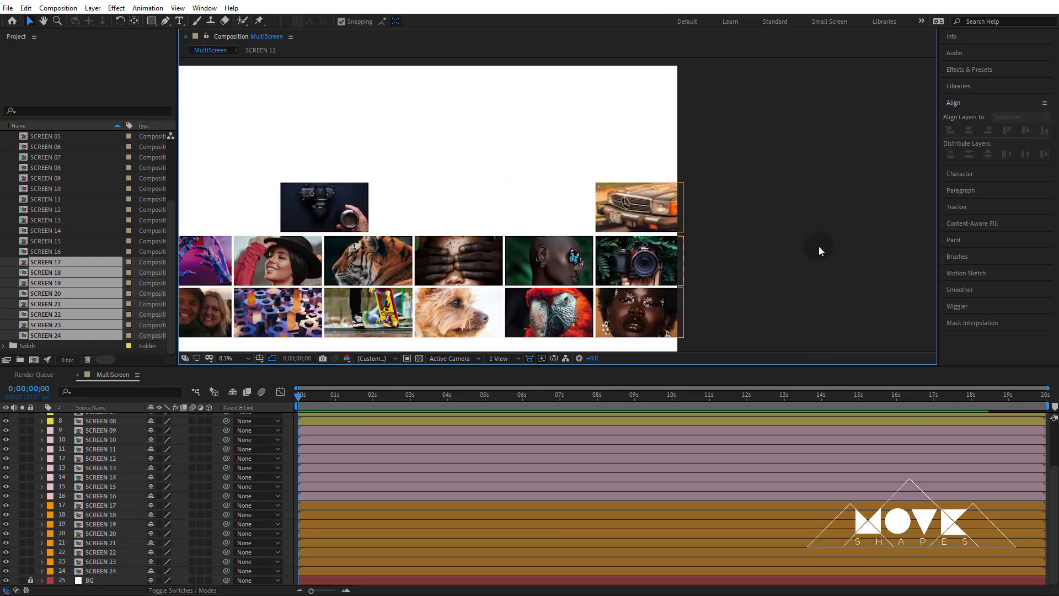
pyautogui.moveTo(421, 182); pyautogui.dragTo(684, 187)
pyautogui.moveTo(594, 216); pyautogui.dragTo(521, 217)
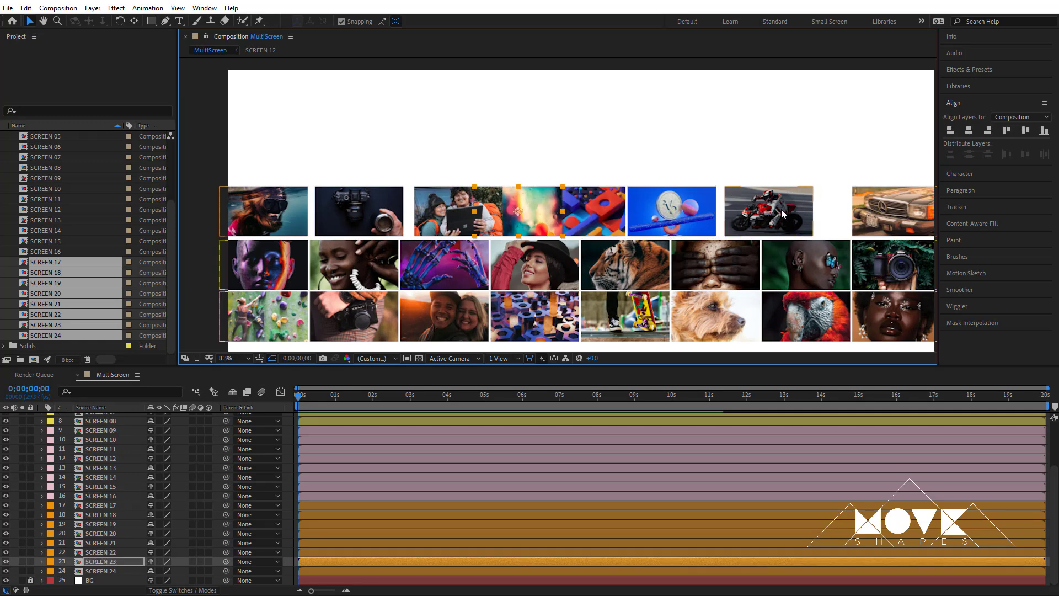
# Step: Align the eight orange-labelled screens vertically on a common centre and distribute them evenly by their left edges
pyautogui.moveTo(894, 154); pyautogui.dragTo(246, 217)
pyautogui.click(1026, 133)
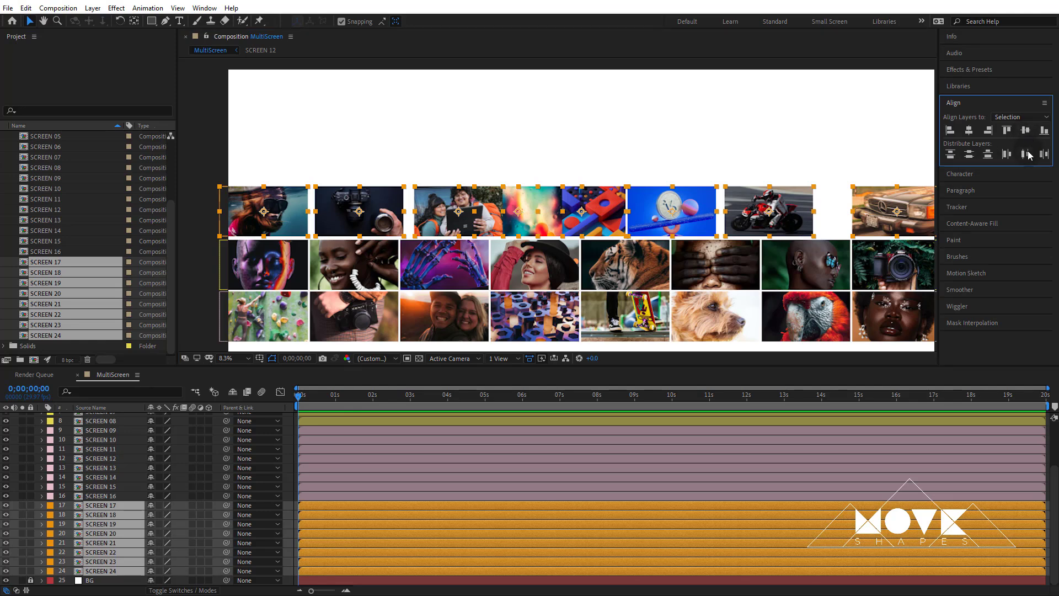
pyautogui.click(1006, 154)
pyautogui.click(1008, 157)
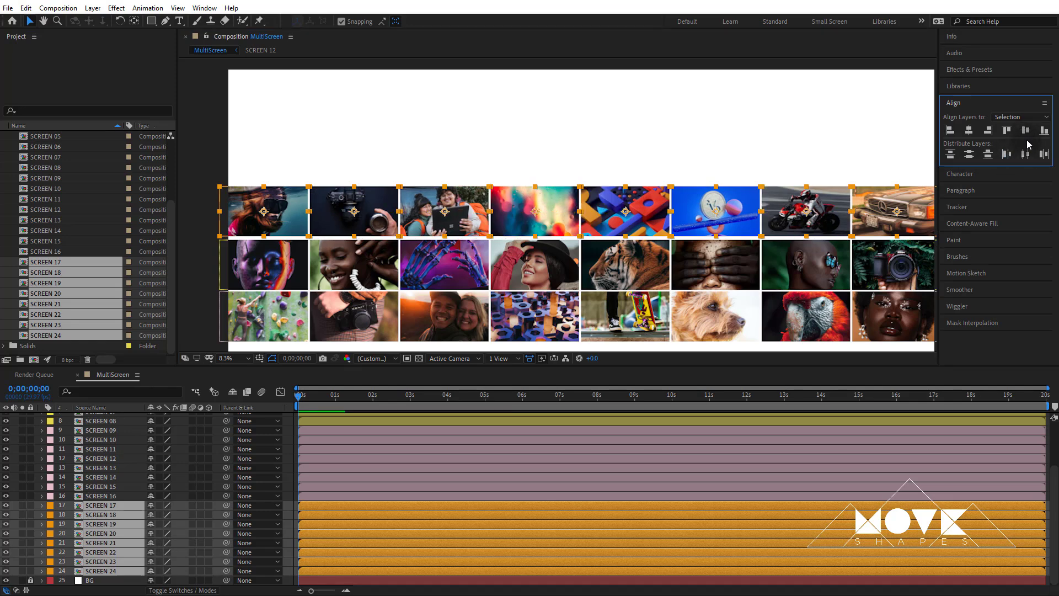
# Step: Nudge the orange-labelled row vertically until its gap to the SCREEN 01 row matches the gaps between the columns
pyautogui.press('h')
pyautogui.scroll(4, 591, 263)
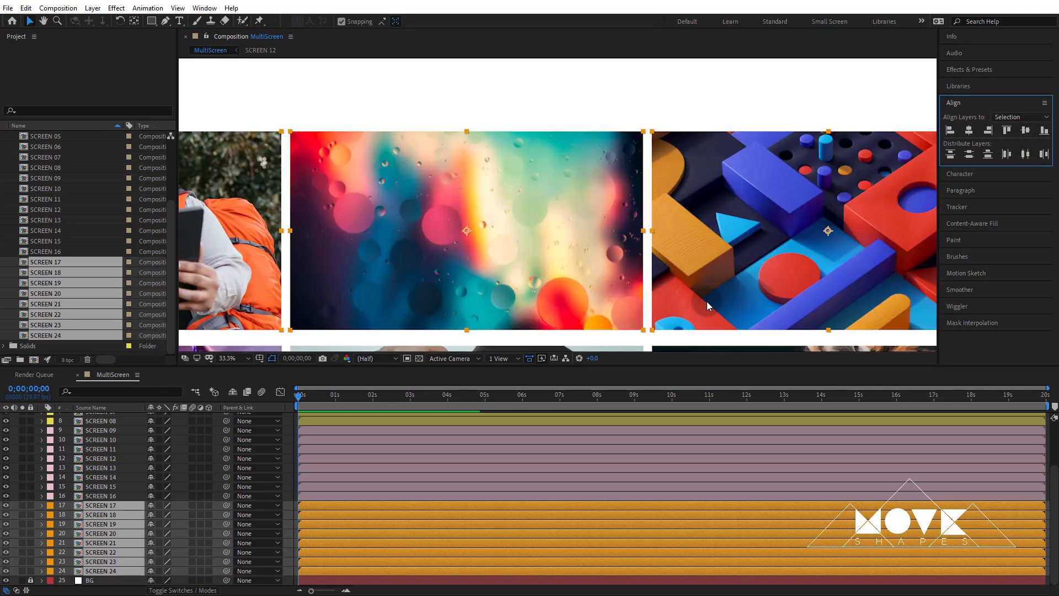
pyautogui.press('v')
pyautogui.hotkey('shift', 'Down')
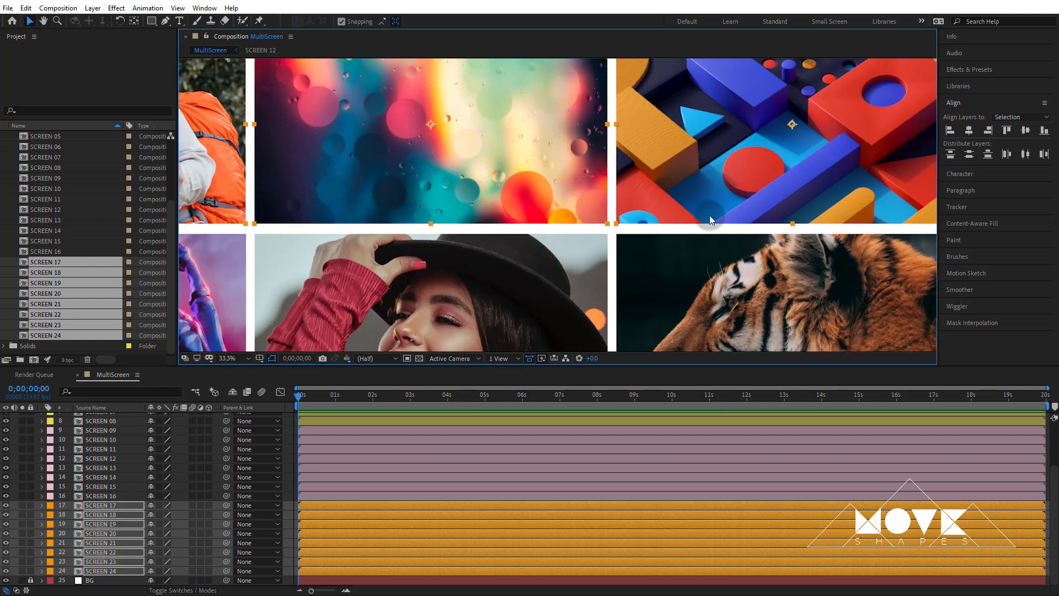
pyautogui.hotkey('shift', 'Down')
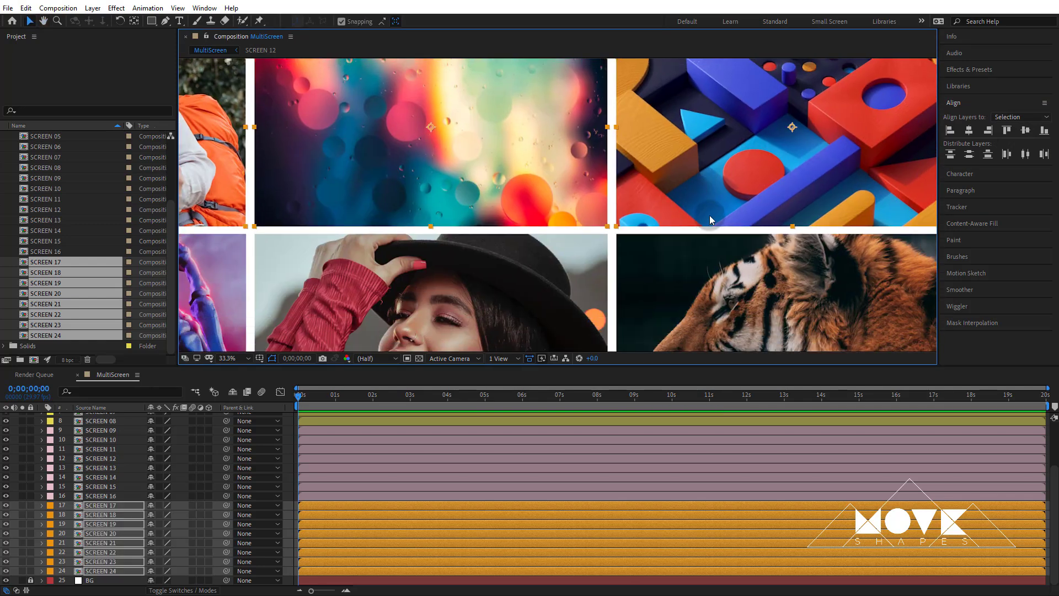
pyautogui.hotkey('shift', '/')
pyautogui.hotkey('shift', 'Up')
pyautogui.press('Down')
pyautogui.scroll(-1, 709, 219)
pyautogui.scroll(1, 710, 219)
pyautogui.click(799, 96)
pyautogui.scroll(-1, 814, 237)
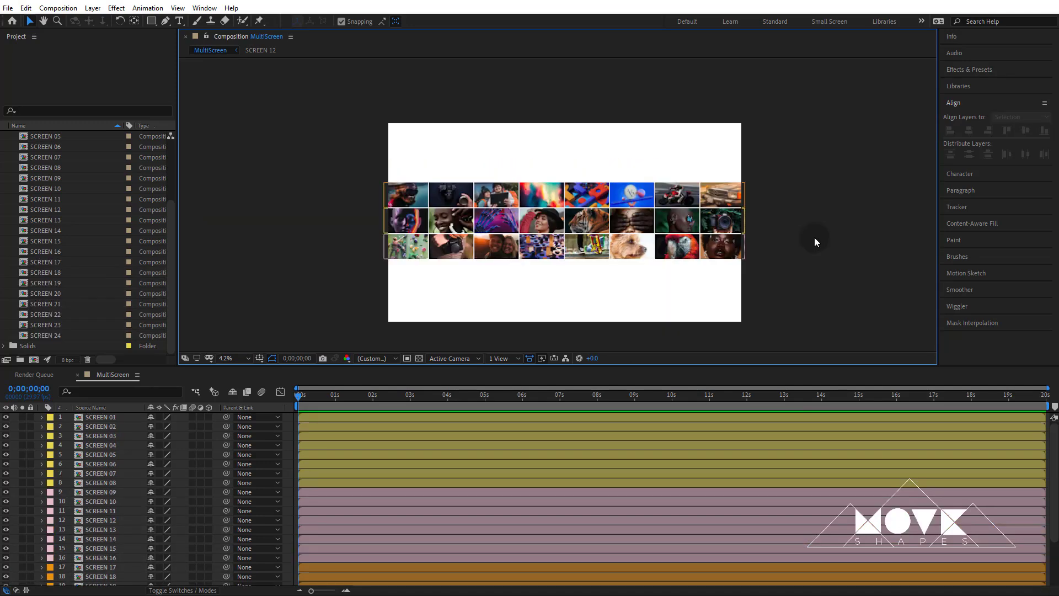
# Step: Duplicate all 24 screen layers and stack the duplicates below the originals in the timeline, just above BG
pyautogui.moveTo(801, 185); pyautogui.dragTo(369, 288)
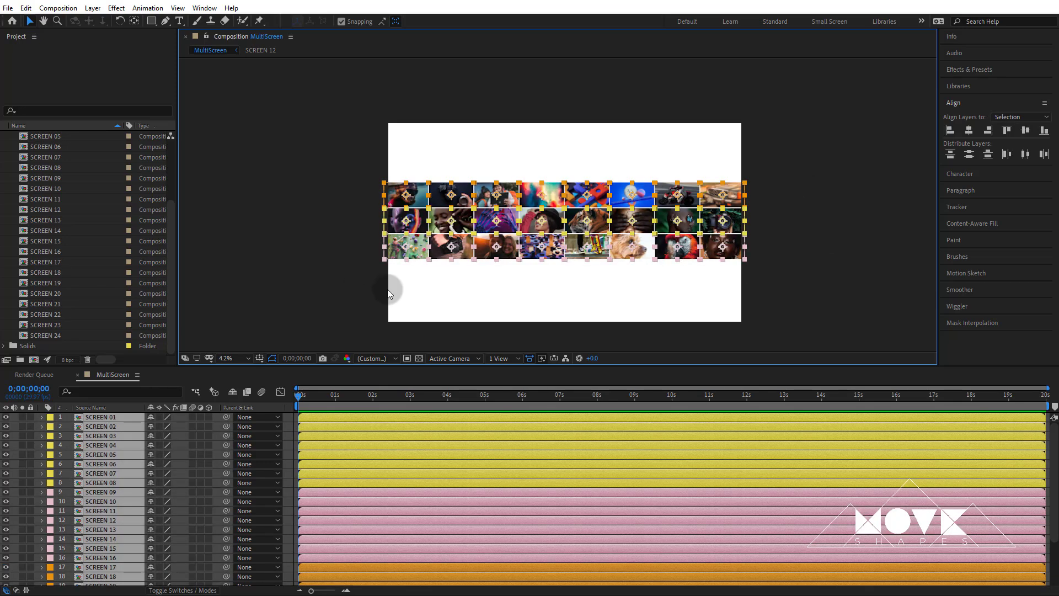
pyautogui.click(26, 8)
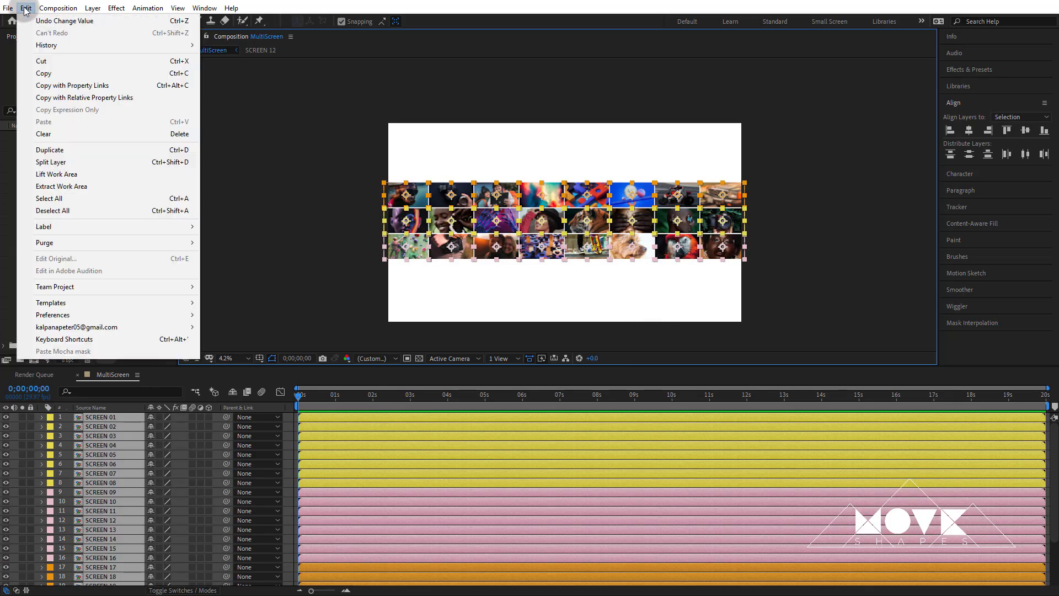
pyautogui.click(69, 152)
pyautogui.scroll(-5, 94, 550)
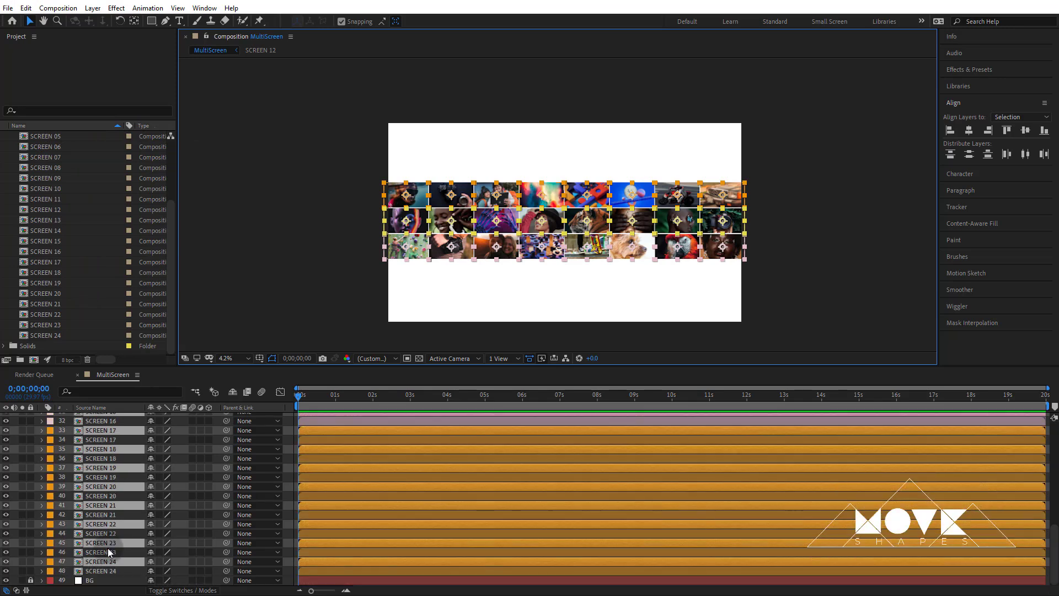
pyautogui.moveTo(122, 562); pyautogui.dragTo(120, 575)
pyautogui.scroll(2, 108, 529)
pyautogui.scroll(3, 105, 523)
pyautogui.scroll(-2, 104, 523)
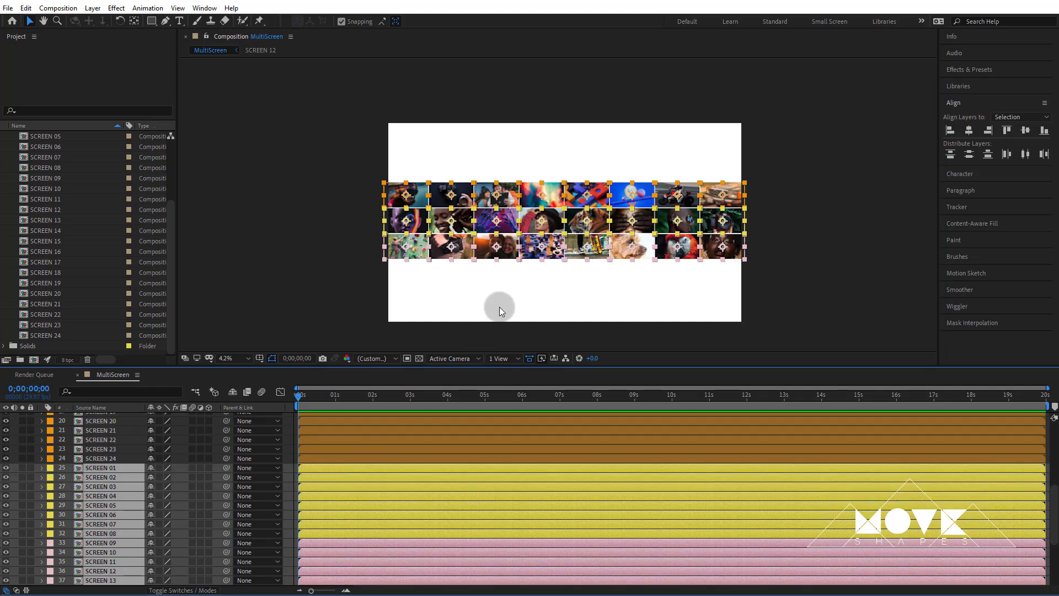
# Step: Move the three duplicated rows below the original rows and fine-tune their height until the gap between both blocks matches the other gaps
pyautogui.click(589, 220)
pyautogui.moveTo(589, 220); pyautogui.dragTo(582, 304)
pyautogui.scroll(5, 641, 295)
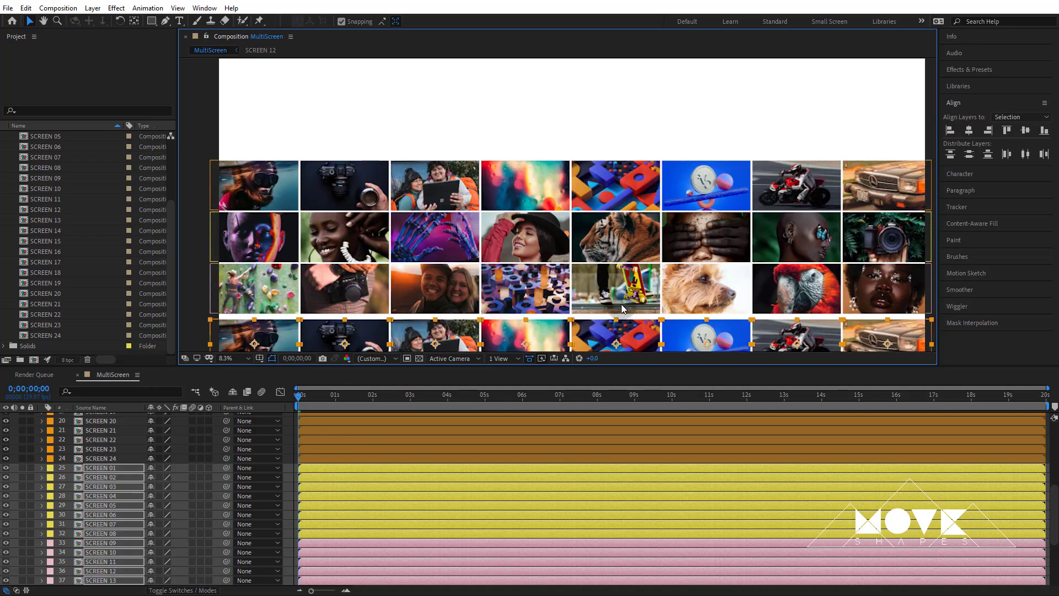
pyautogui.scroll(3, 606, 256)
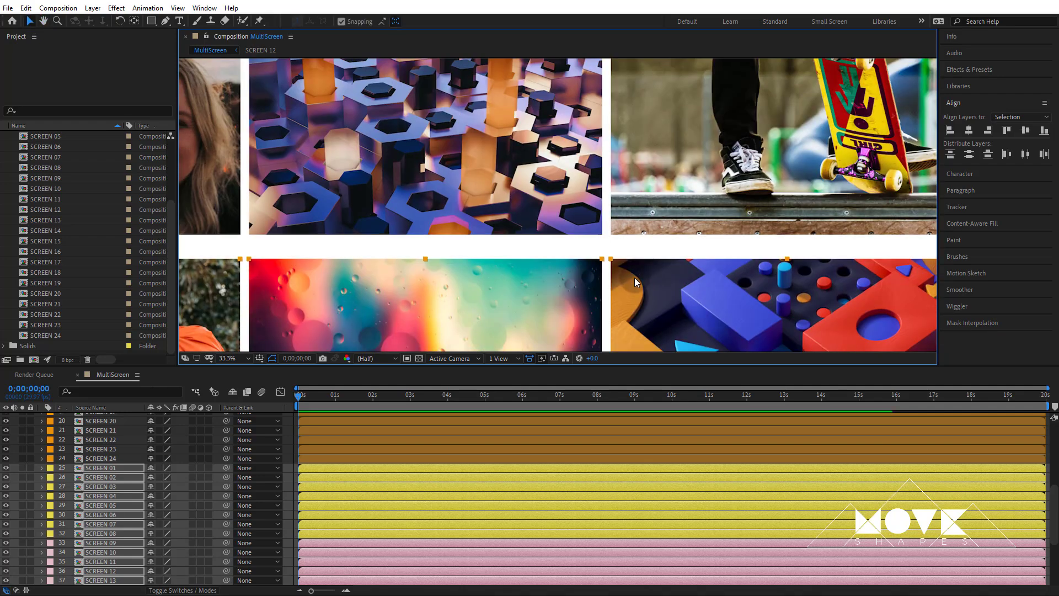
pyautogui.moveTo(634, 276); pyautogui.dragTo(633, 260)
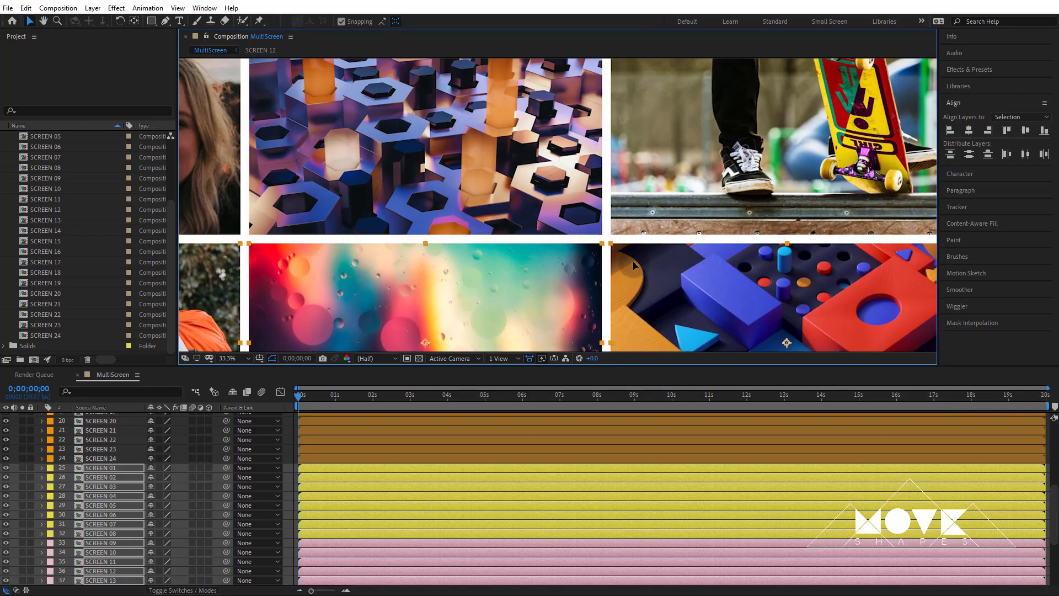
pyautogui.hotkey('shift', 'Up')
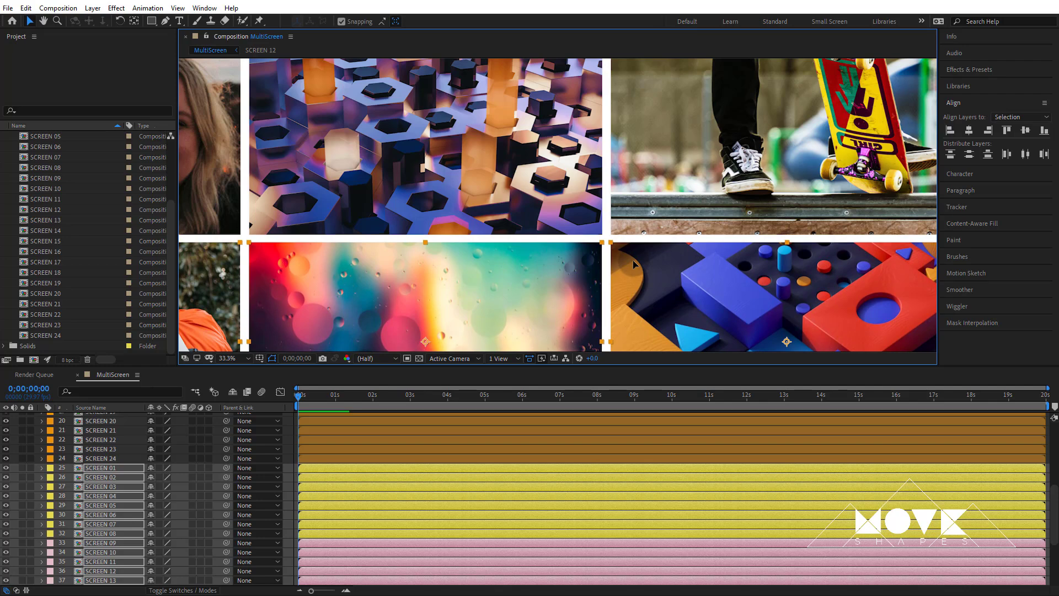
pyautogui.scroll(-4, 634, 262)
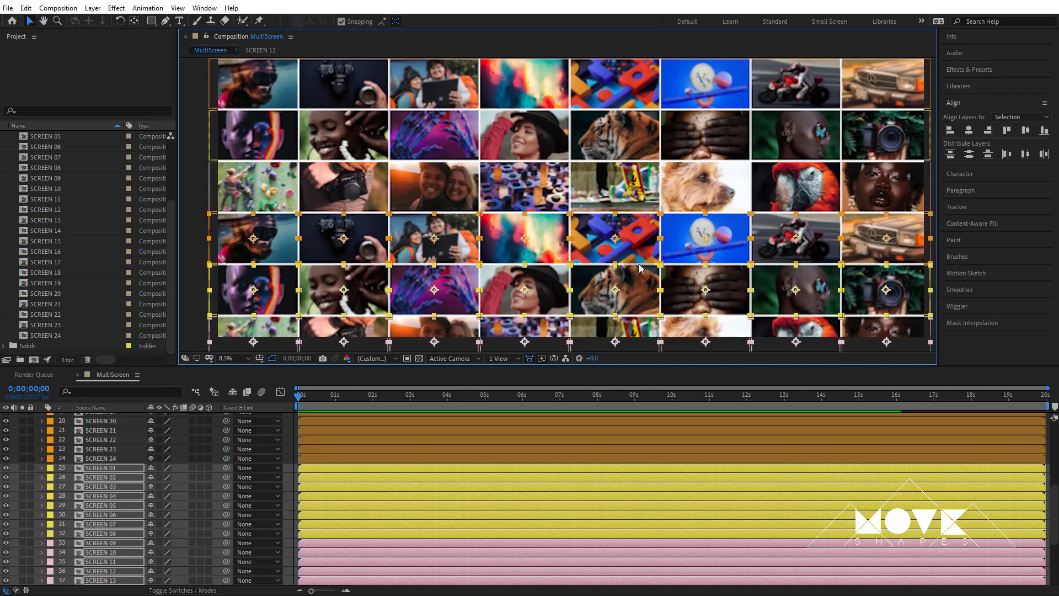
# Step: Shift all six rows up together until the bottom row sits fully inside the composition's lower edge
pyautogui.press(',')
pyautogui.click(813, 245)
pyautogui.moveTo(813, 125); pyautogui.dragTo(319, 341)
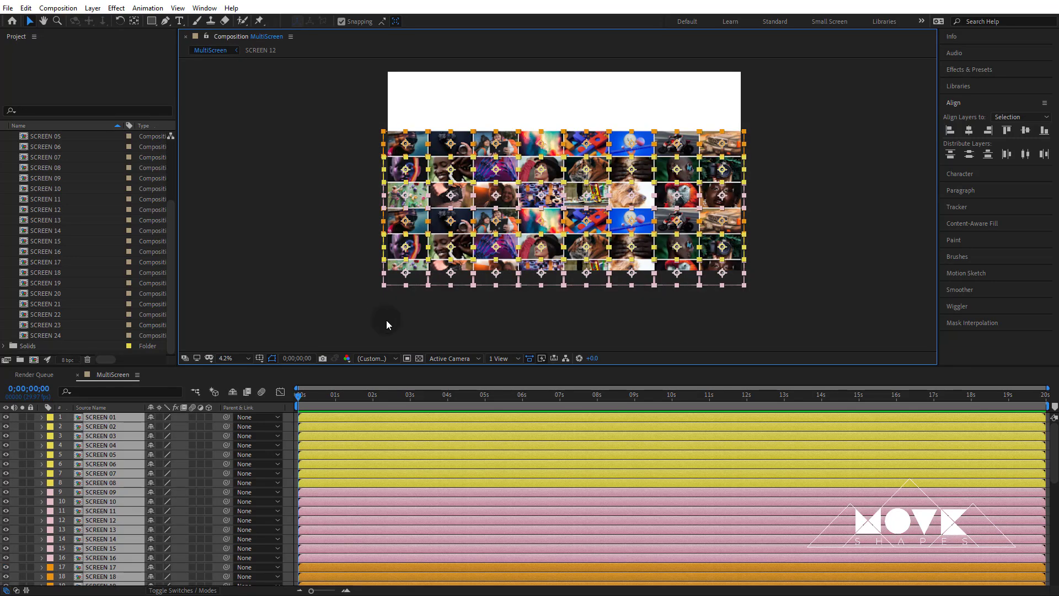
pyautogui.hotkey('shift', 'Up')
pyautogui.hotkey('shift', 'Up')
pyautogui.hotkey('shift', 'Up')
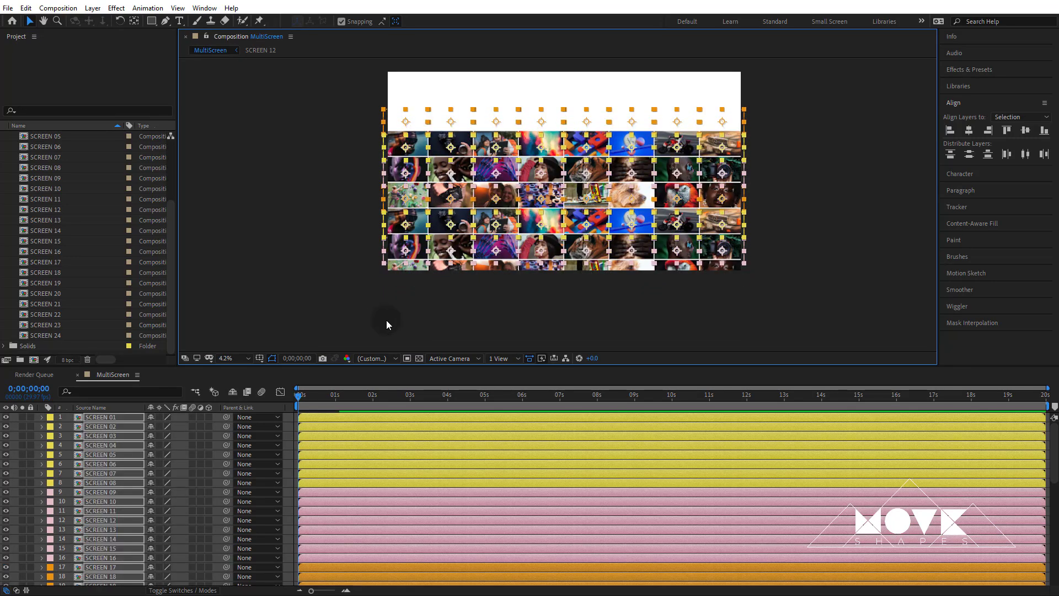
pyautogui.hotkey('shift', 'Up')
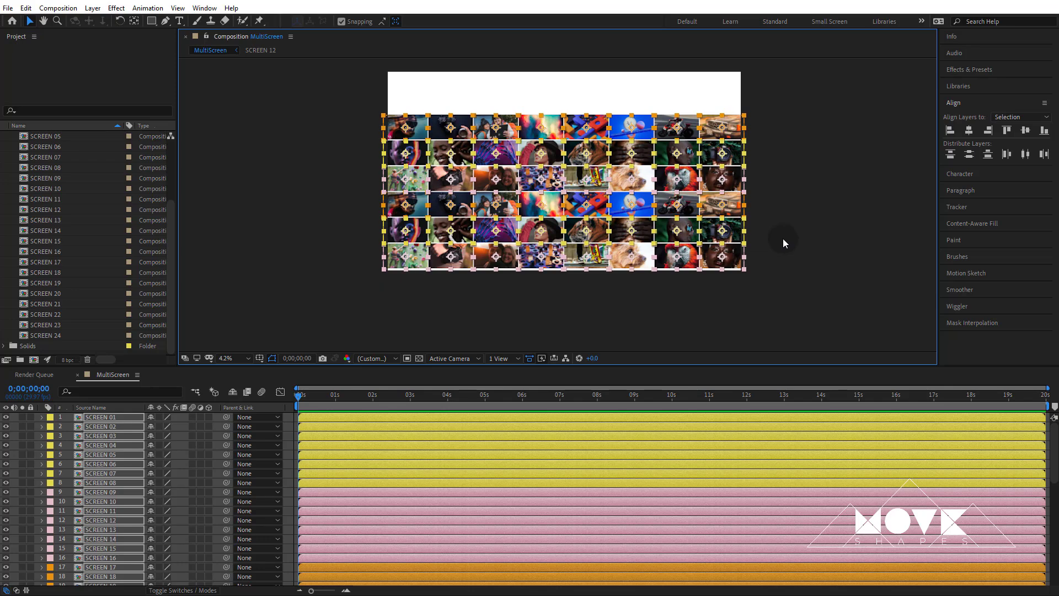
pyautogui.click(777, 207)
# Step: Duplicate the upper SCREEN 01 through 08 and SCREEN 09 through 16 rows and gather the duplicates at the top of the layer stack
pyautogui.moveTo(758, 142); pyautogui.dragTo(349, 186)
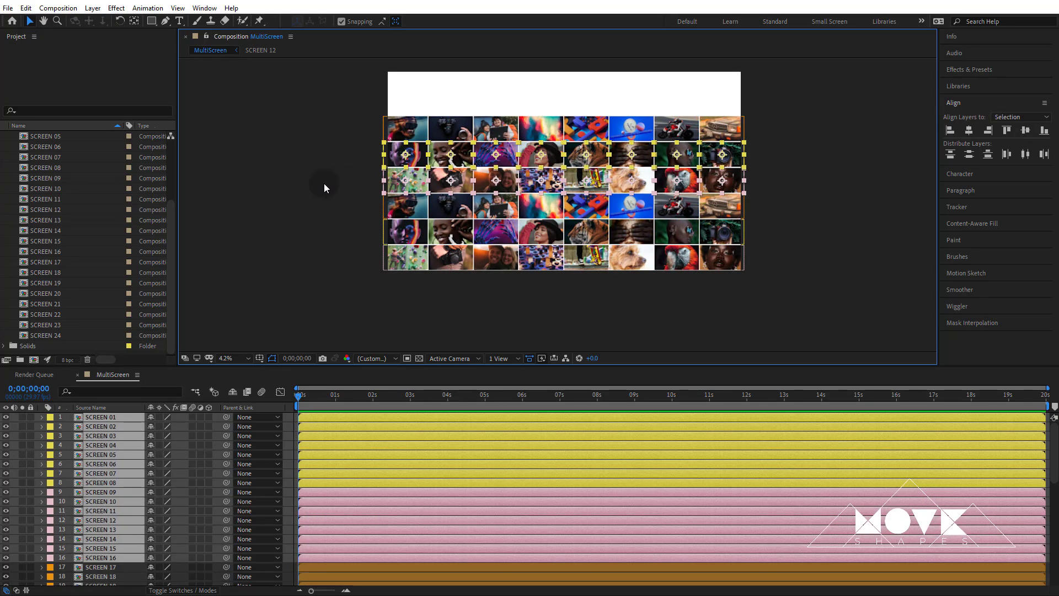
pyautogui.click(26, 8)
pyautogui.click(49, 135)
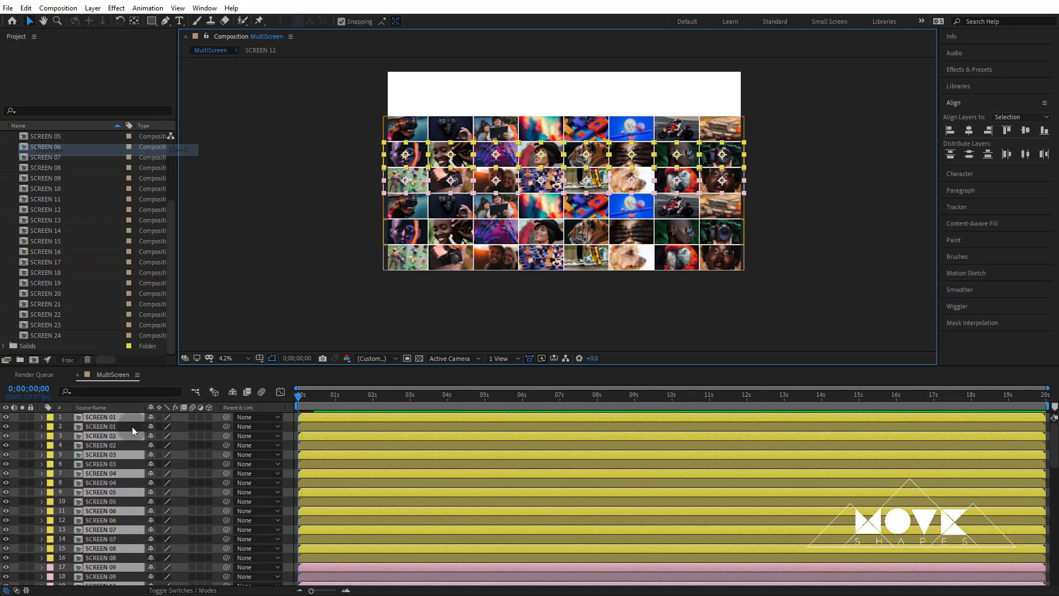
pyautogui.moveTo(93, 431); pyautogui.dragTo(94, 423)
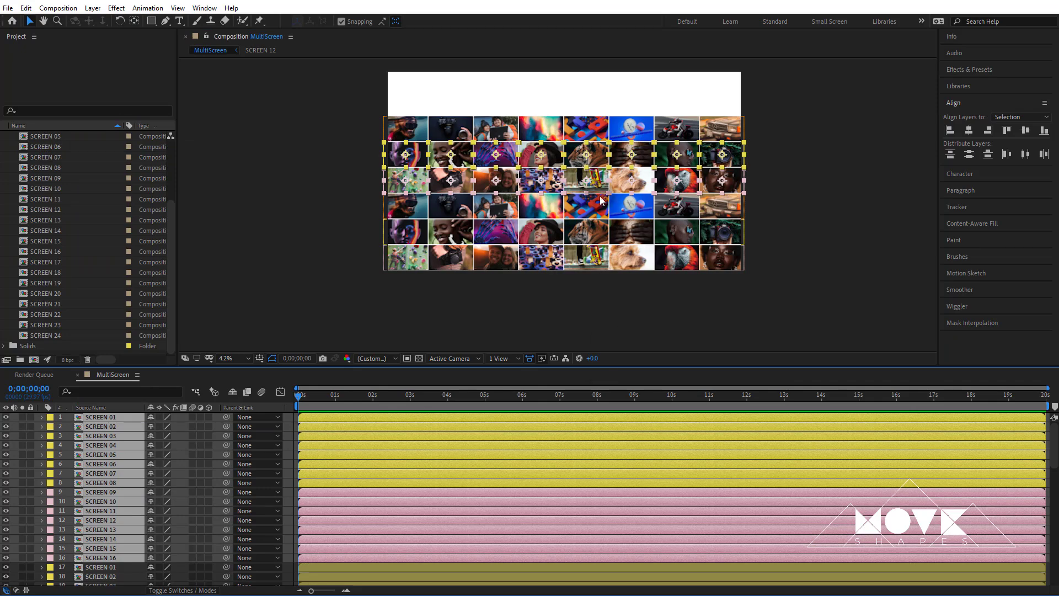
# Step: Move the two duplicated rows above the uppermost orange-labelled row and adjust their height until the gap matches the others
pyautogui.moveTo(583, 144); pyautogui.dragTo(580, 69)
pyautogui.press('space')
pyautogui.moveTo(586, 135); pyautogui.dragTo(580, 213)
pyautogui.scroll(4, 557, 204)
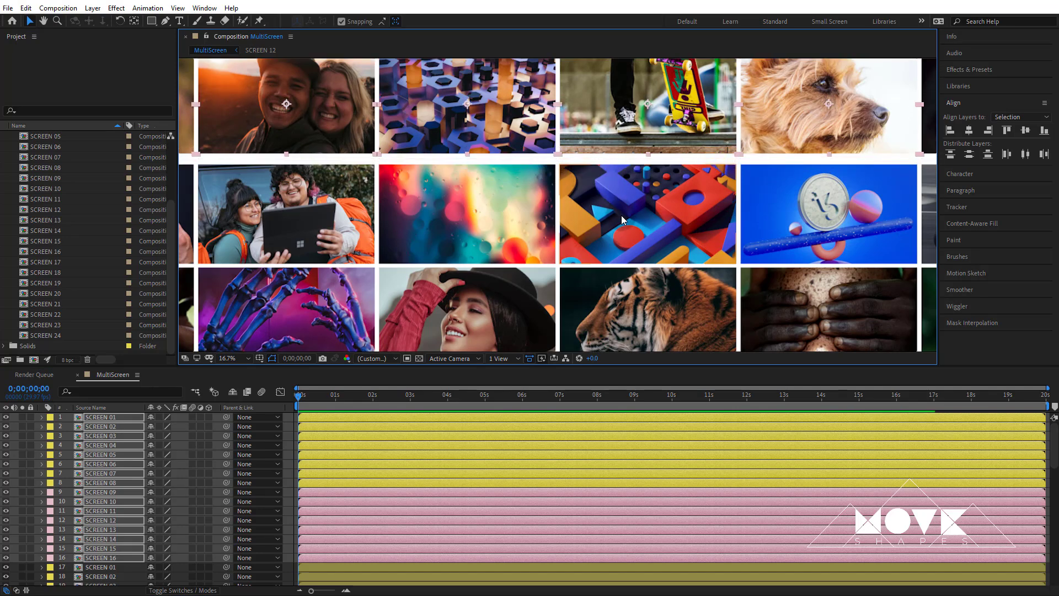
pyautogui.scroll(-4, 621, 216)
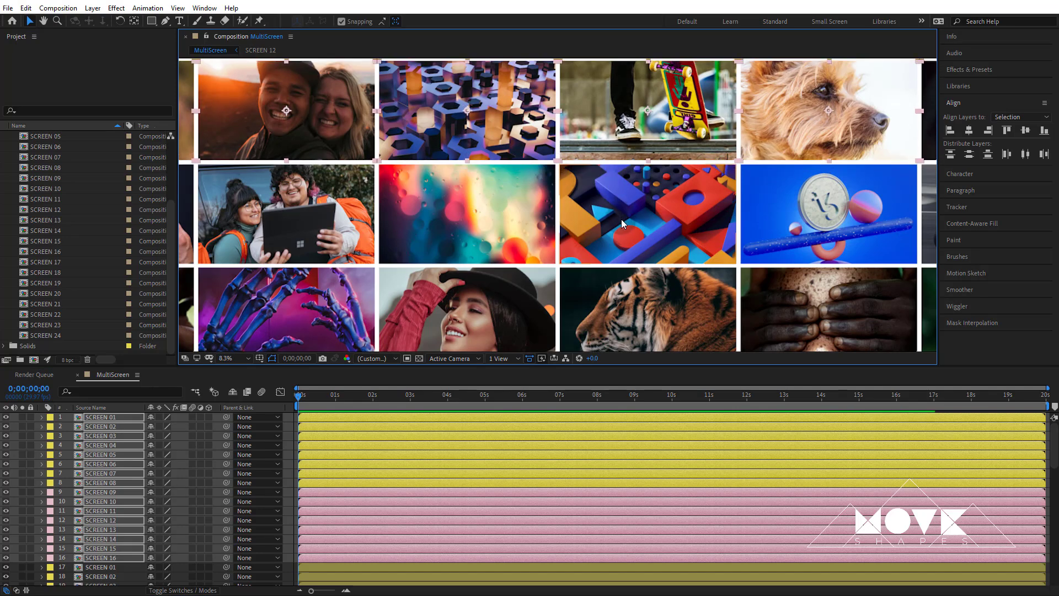
pyautogui.click(791, 232)
pyautogui.click(230, 357)
pyautogui.click(232, 369)
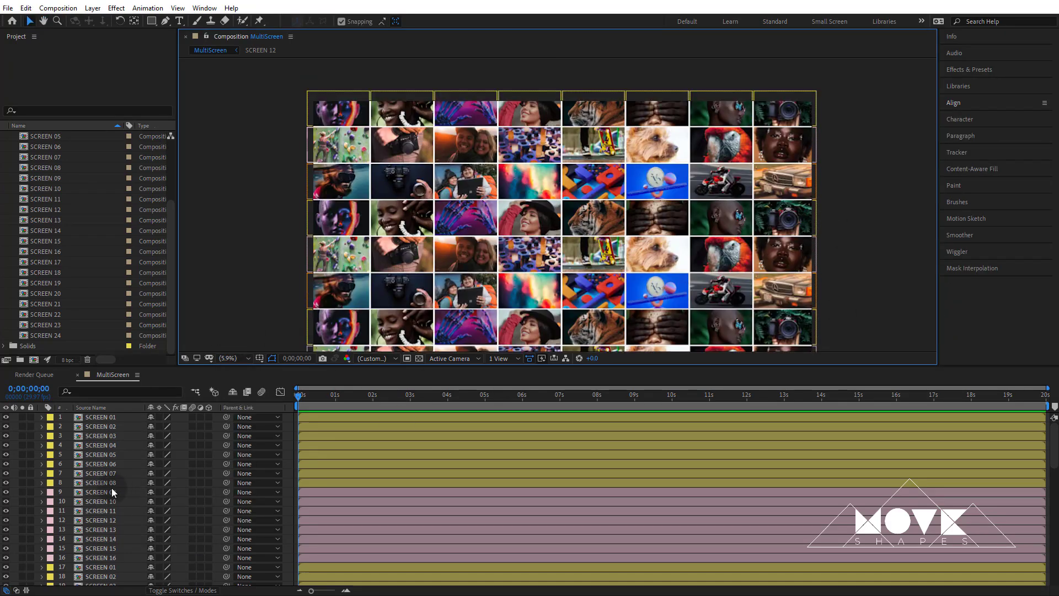
# Step: Add a null object above the topmost SCREEN 01–08 layers and parent those eight layers to it
pyautogui.click(101, 417)
pyautogui.moveTo(242, 101); pyautogui.dragTo(872, 124)
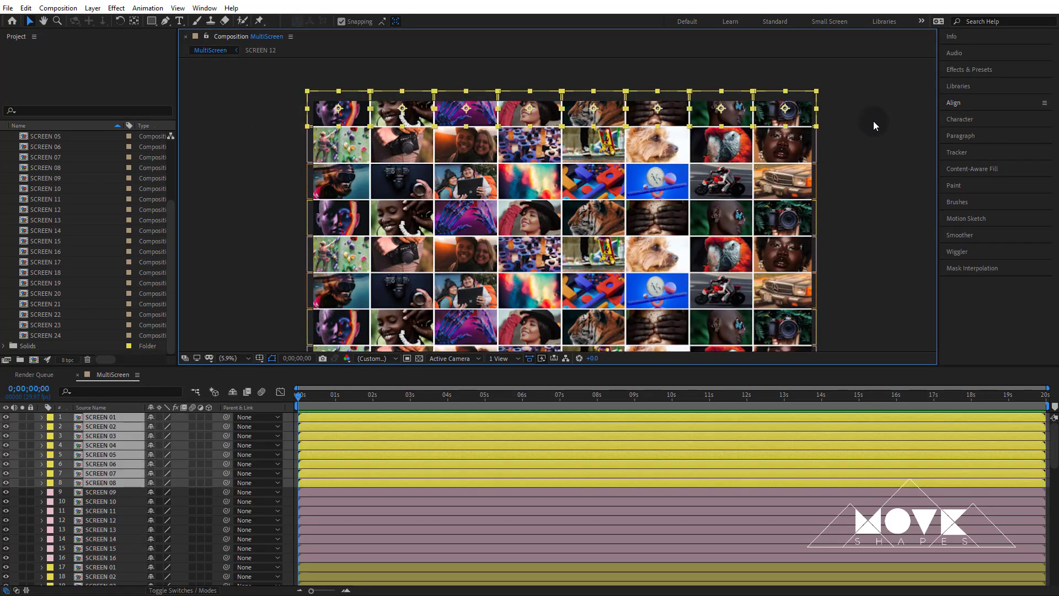
pyautogui.rightClick(237, 243)
pyautogui.moveTo(255, 248)
pyautogui.click(388, 309)
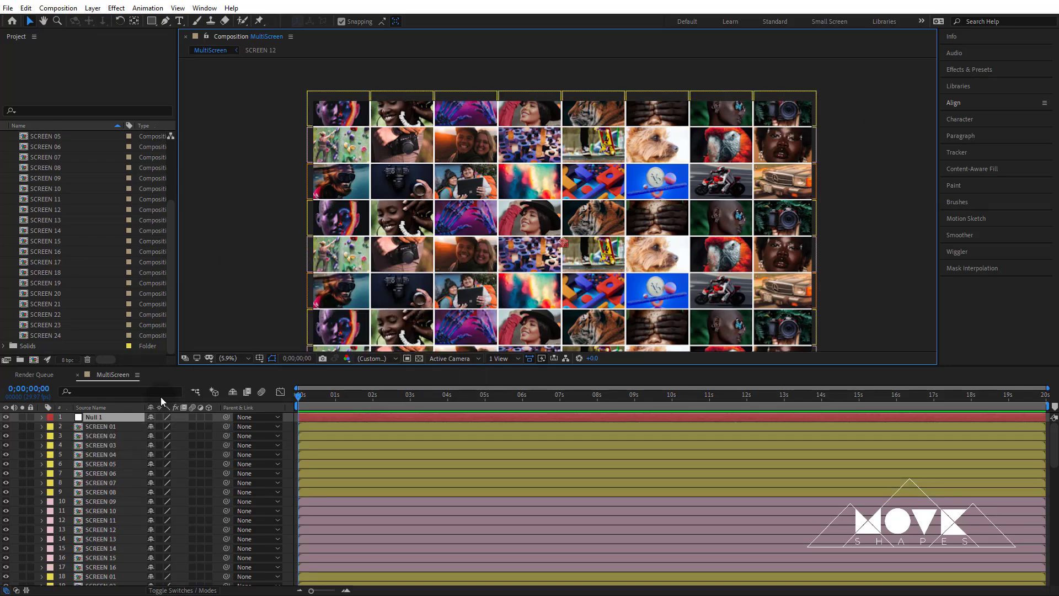
pyautogui.click(99, 427)
pyautogui.keyDown('shift'); pyautogui.click(97, 492); pyautogui.keyUp('shift')
pyautogui.moveTo(226, 427); pyautogui.dragTo(101, 416)
# Step: Add a null object above the first SCREEN 09–16 layers and parent those eight layers to it
pyautogui.click(105, 501)
pyautogui.rightClick(245, 192)
pyautogui.moveTo(259, 197)
pyautogui.click(411, 264)
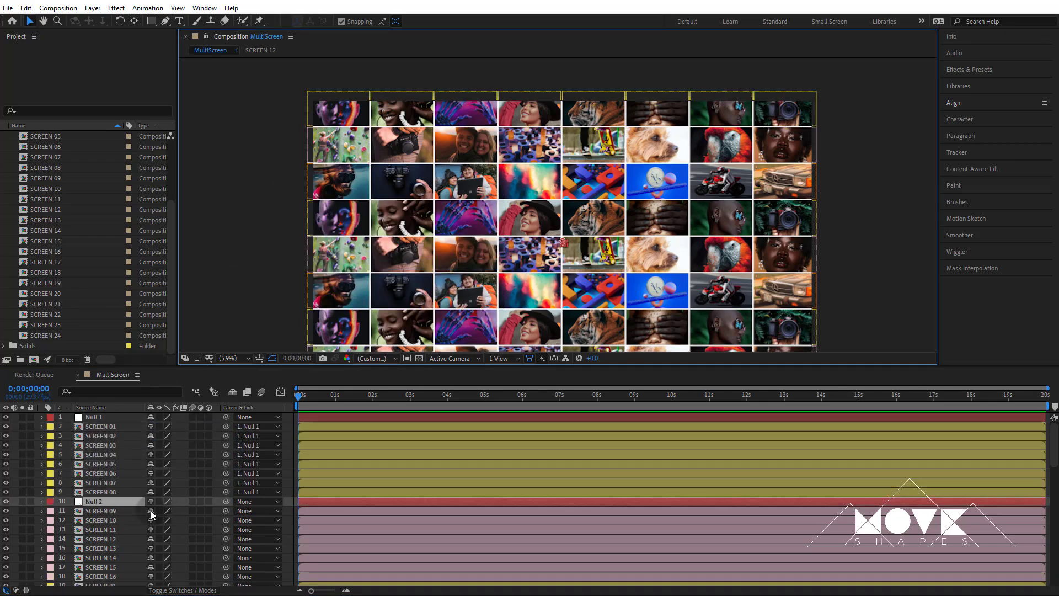
pyautogui.click(101, 510)
pyautogui.keyDown('shift'); pyautogui.click(101, 576); pyautogui.keyUp('shift')
pyautogui.moveTo(227, 511); pyautogui.dragTo(104, 500)
# Step: Add a null object above the second set of SCREEN 01–08 layers and parent that row to it
pyautogui.scroll(-2, 102, 525)
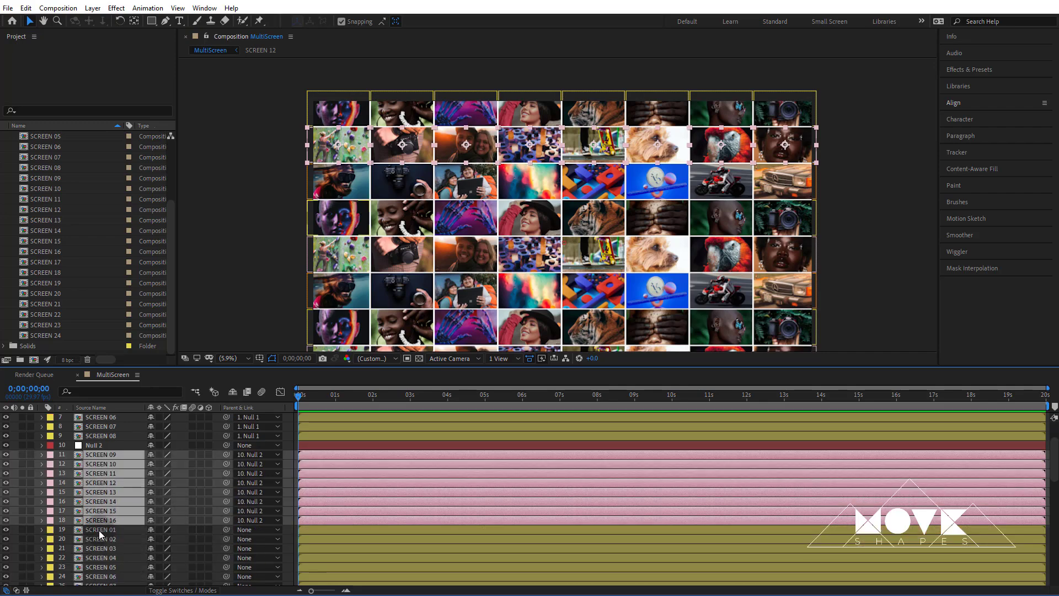
pyautogui.click(98, 530)
pyautogui.rightClick(252, 260)
pyautogui.moveTo(276, 266)
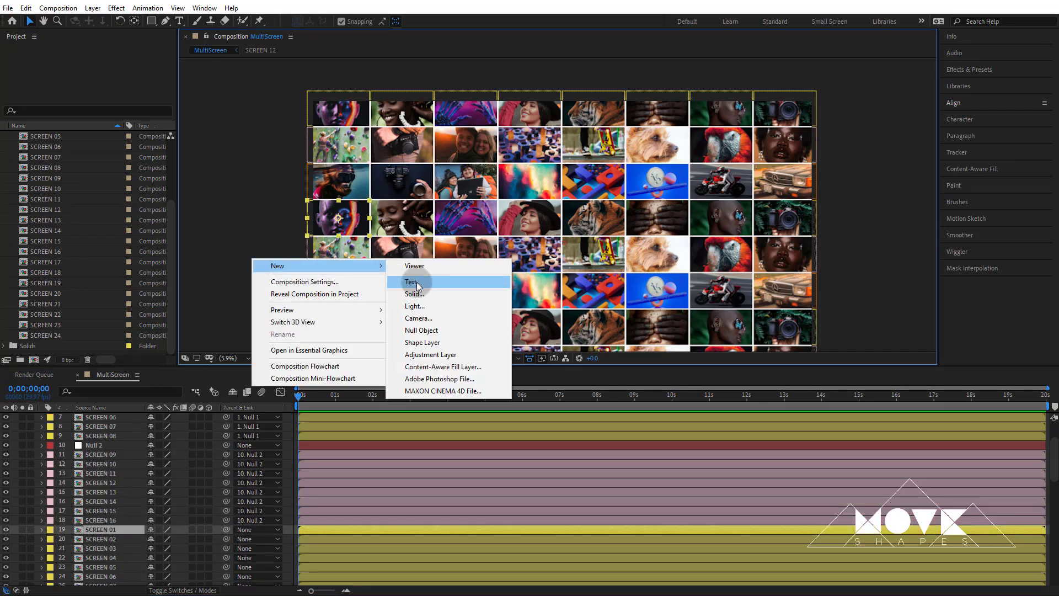
pyautogui.click(420, 330)
pyautogui.click(104, 539)
pyautogui.scroll(-2, 104, 539)
pyautogui.keyDown('shift'); pyautogui.click(104, 548); pyautogui.keyUp('shift')
pyautogui.moveTo(226, 482); pyautogui.dragTo(104, 473)
# Step: Add a null object above the second set of SCREEN 09–16 layers and parent that row to it
pyautogui.click(95, 557)
pyautogui.rightClick(239, 261)
pyautogui.click(407, 331)
pyautogui.scroll(-4, 112, 513)
pyautogui.click(104, 455)
pyautogui.keyDown('shift'); pyautogui.click(103, 520); pyautogui.keyUp('shift')
pyautogui.moveTo(226, 463); pyautogui.dragTo(105, 445)
# Step: Add null objects above the first SCREEN 17–24 row and the third SCREEN 01–08 row, parenting each row to its own null
pyautogui.click(104, 530)
pyautogui.rightClick(224, 272)
pyautogui.click(103, 482)
pyautogui.keyDown('shift'); pyautogui.click(104, 549); pyautogui.keyUp('shift')
pyautogui.click(102, 558)
pyautogui.rightClick(214, 219)
pyautogui.moveTo(226, 482); pyautogui.dragTo(105, 445)
pyautogui.click(383, 288)
pyautogui.scroll(-4, 104, 497)
pyautogui.click(103, 454)
# Step: Add a null object above the third set of SCREEN 09–16 layers and parent that row to it
pyautogui.click(102, 530)
pyautogui.rightClick(222, 226)
pyautogui.click(390, 297)
pyautogui.scroll(-4, 105, 491)
pyautogui.click(104, 429)
pyautogui.keyDown('shift'); pyautogui.click(103, 492); pyautogui.keyUp('shift')
pyautogui.moveTo(226, 428); pyautogui.dragTo(115, 424)
# Step: Add a null object above the last SCREEN 17–24 layers, just over BG, and parent that row to it
pyautogui.click(397, 352)
pyautogui.scroll(-4, 99, 508)
pyautogui.click(101, 505)
pyautogui.keyDown('shift'); pyautogui.click(100, 571); pyautogui.keyUp('shift')
pyautogui.moveTo(226, 505); pyautogui.dragTo(95, 498)
pyautogui.click(95, 495)
pyautogui.scroll(-1, 814, 251)
pyautogui.click(814, 252)
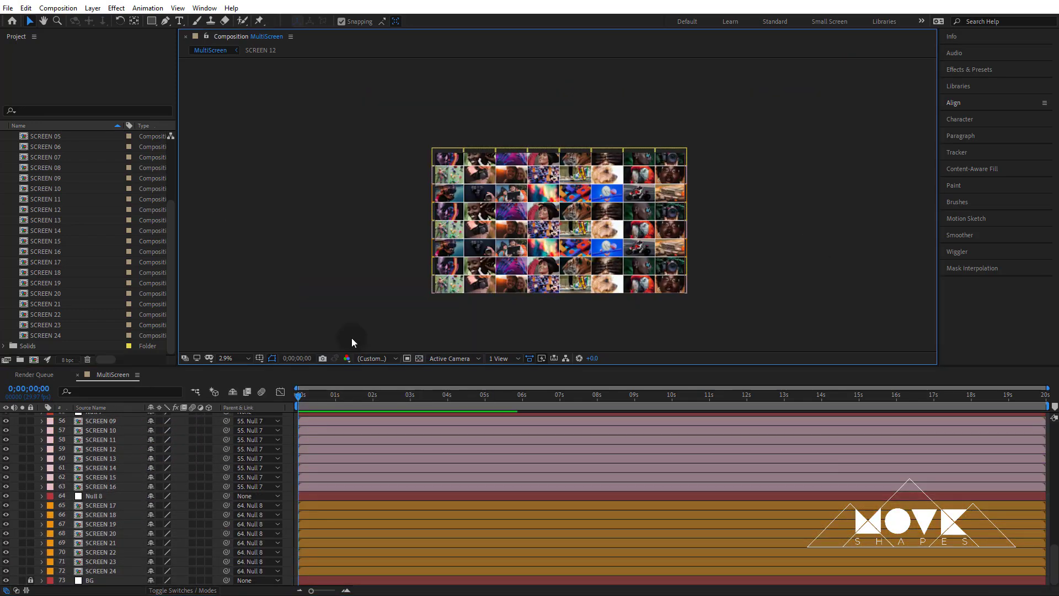
pyautogui.click(233, 358)
pyautogui.click(259, 573)
pyautogui.scroll(5, 120, 490)
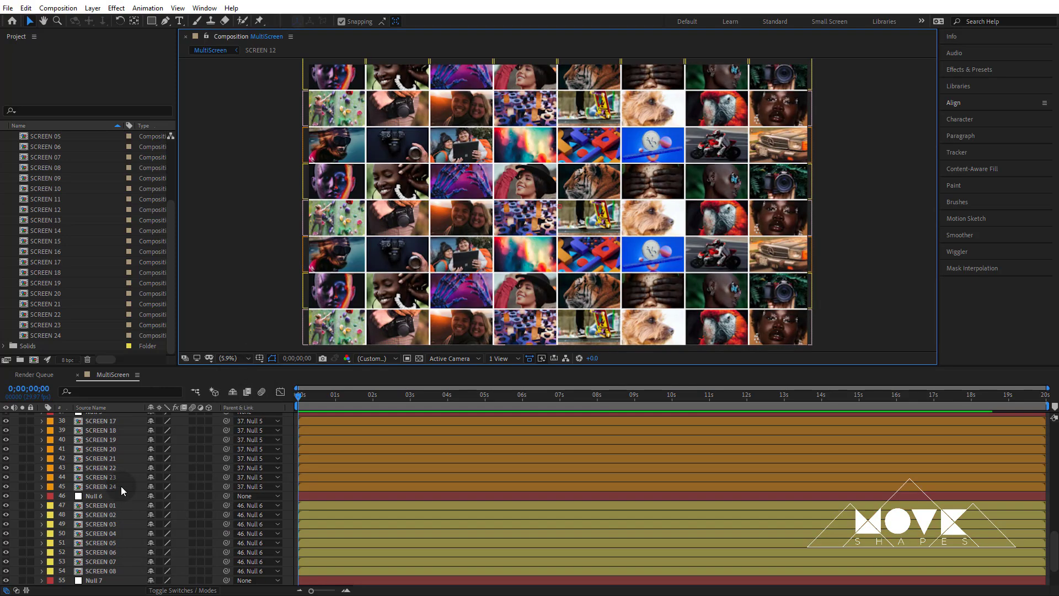
pyautogui.scroll(10, 121, 486)
pyautogui.click(195, 392)
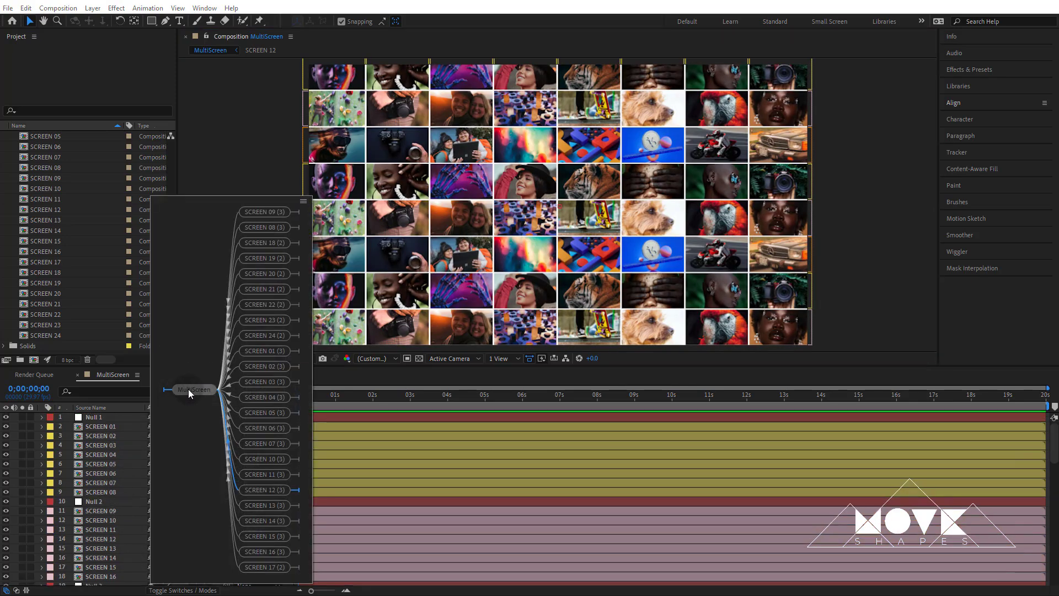
pyautogui.click(187, 389)
# Step: Collapse the SCREENS folder in the project
pyautogui.click(14, 304)
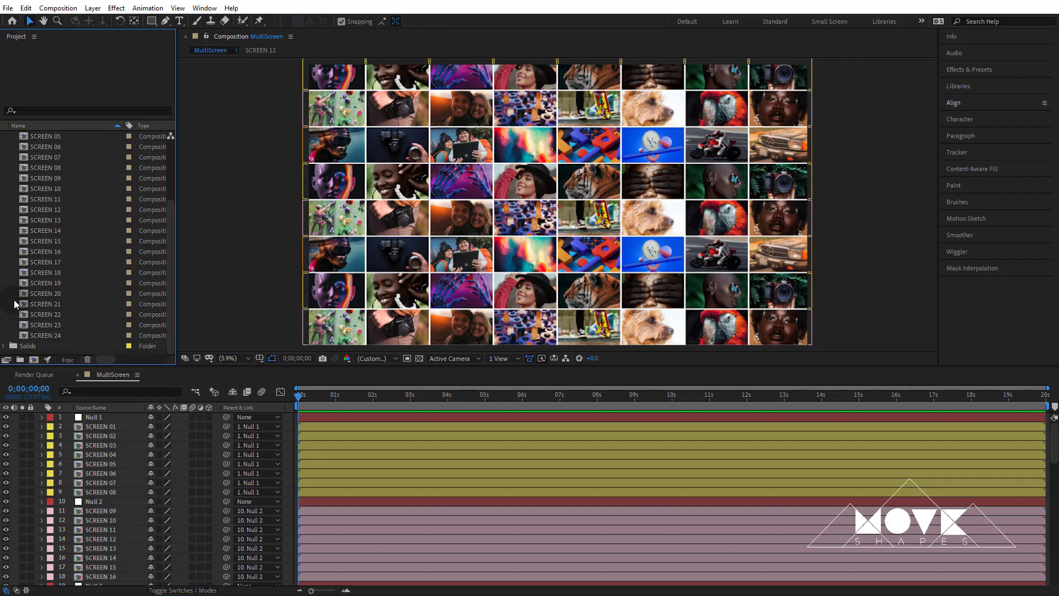
pyautogui.scroll(3, 26, 274)
pyautogui.click(4, 168)
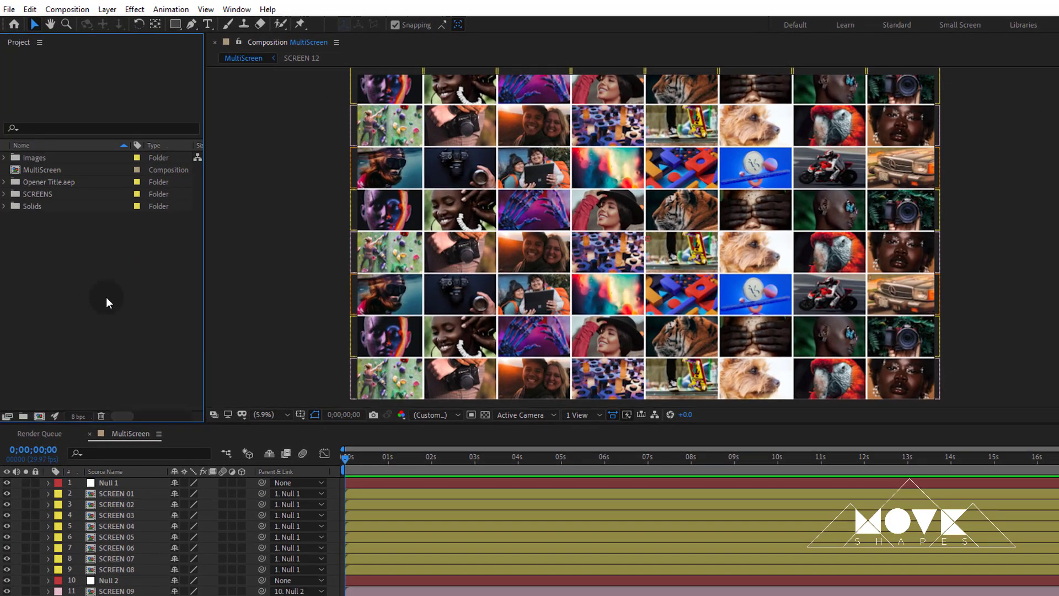
# Step: Create a new composition named Main with a width of 1920 px and a height of 1080 px
pyautogui.rightClick(157, 235)
pyautogui.click(192, 239)
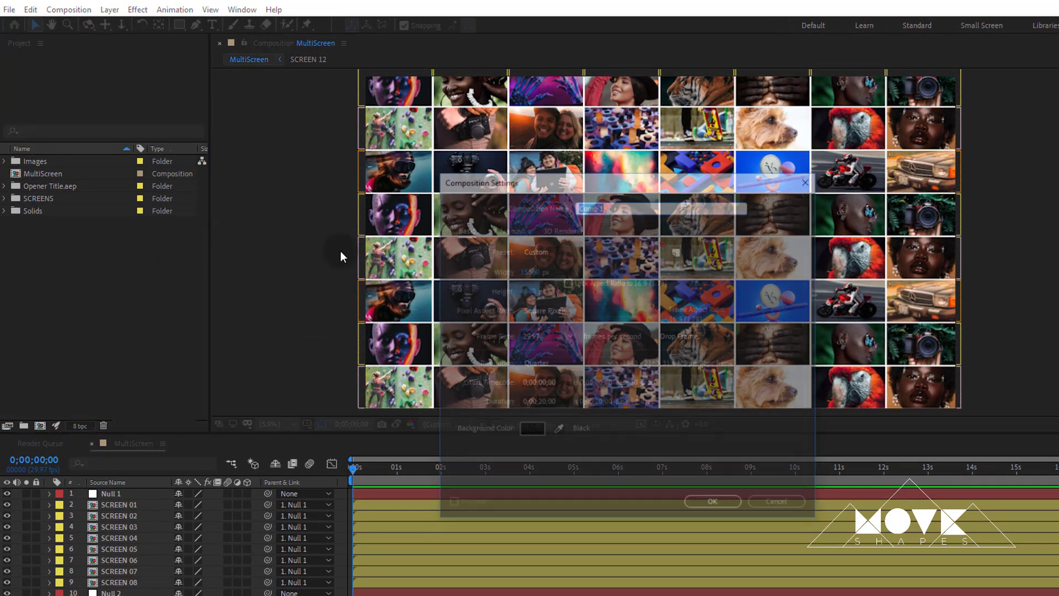
pyautogui.write('Main')
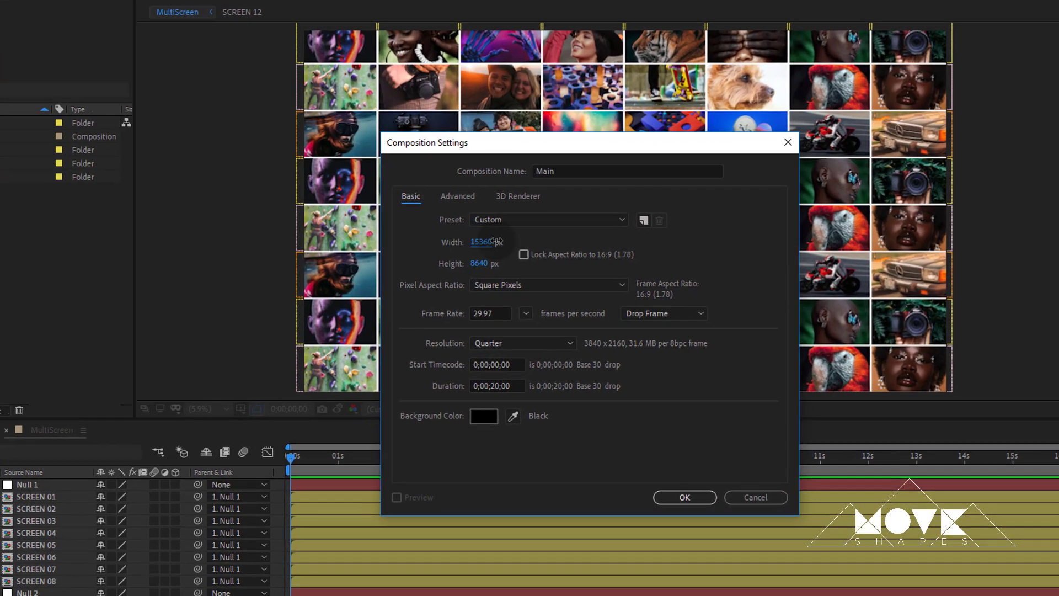
pyautogui.click(531, 270)
pyautogui.write('1920')
pyautogui.click(436, 236)
pyautogui.write('1080')
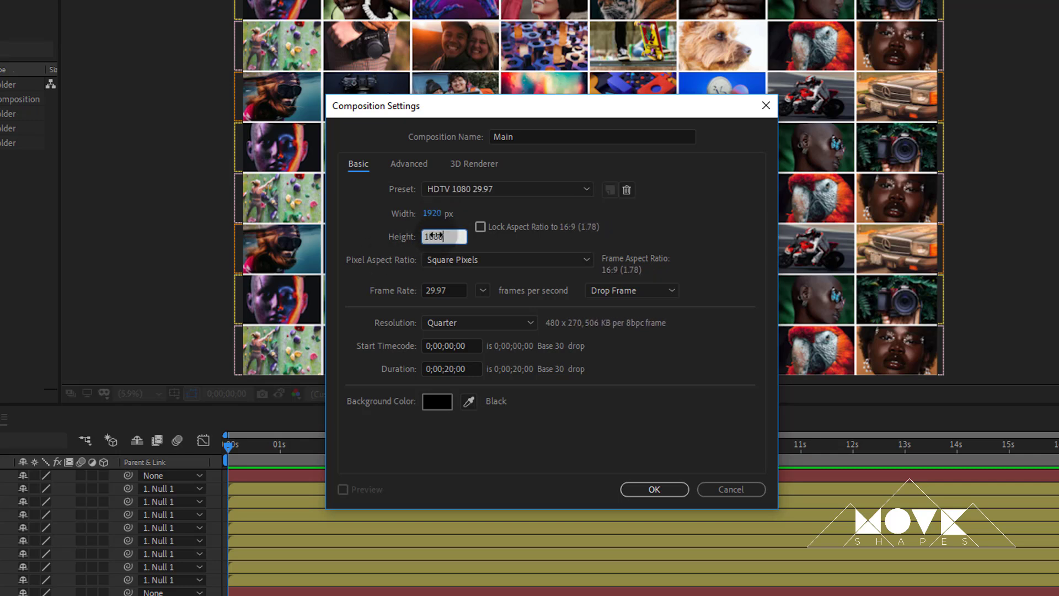
pyautogui.click(579, 423)
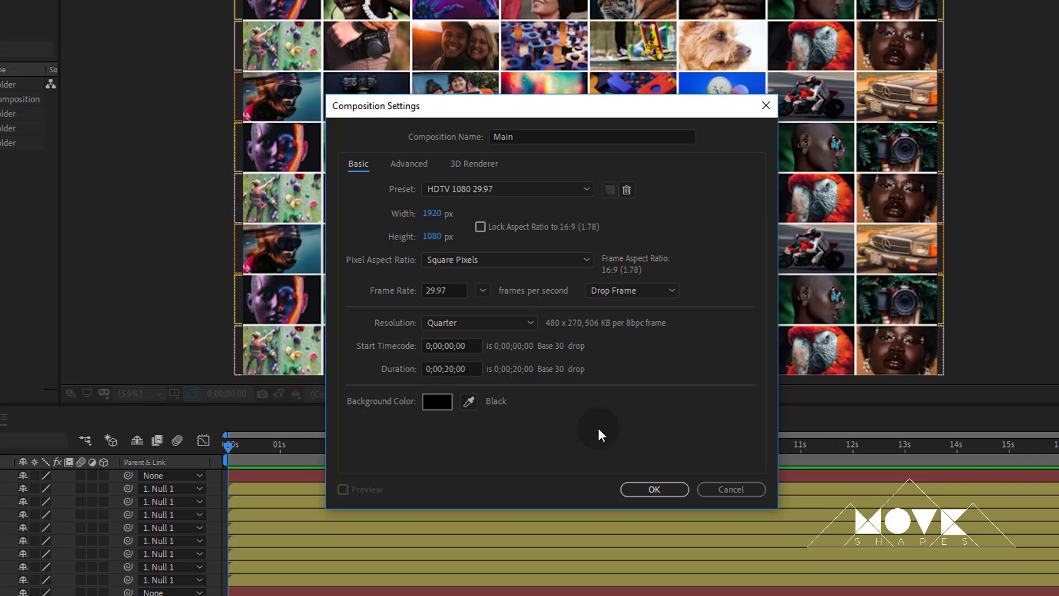
pyautogui.click(654, 489)
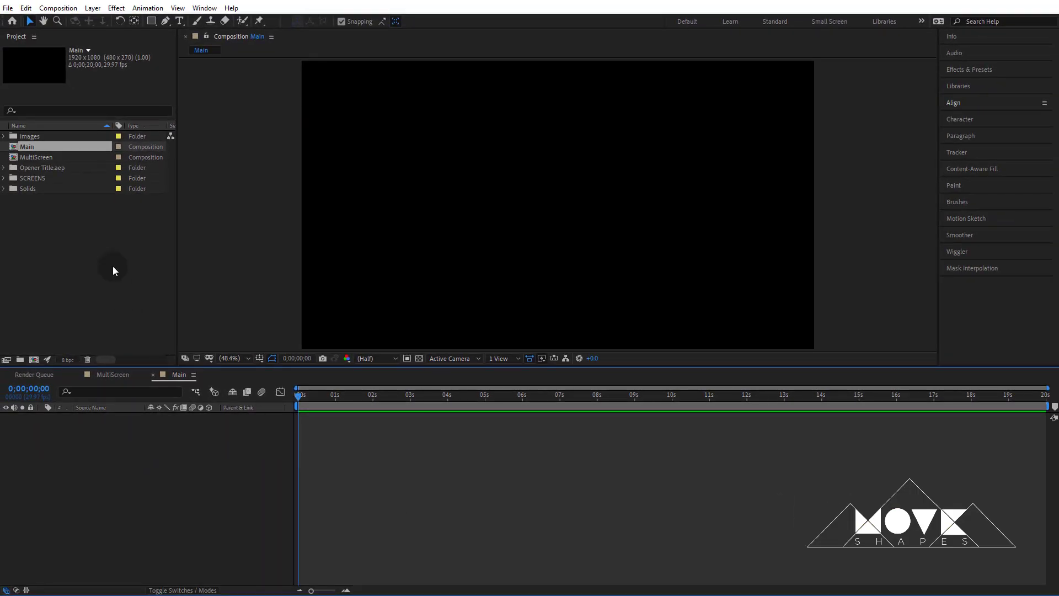
# Step: Place the MultiScreen composition as a layer in Main and shift it slightly within the frame
pyautogui.click(24, 157)
pyautogui.moveTo(48, 155); pyautogui.dragTo(107, 433)
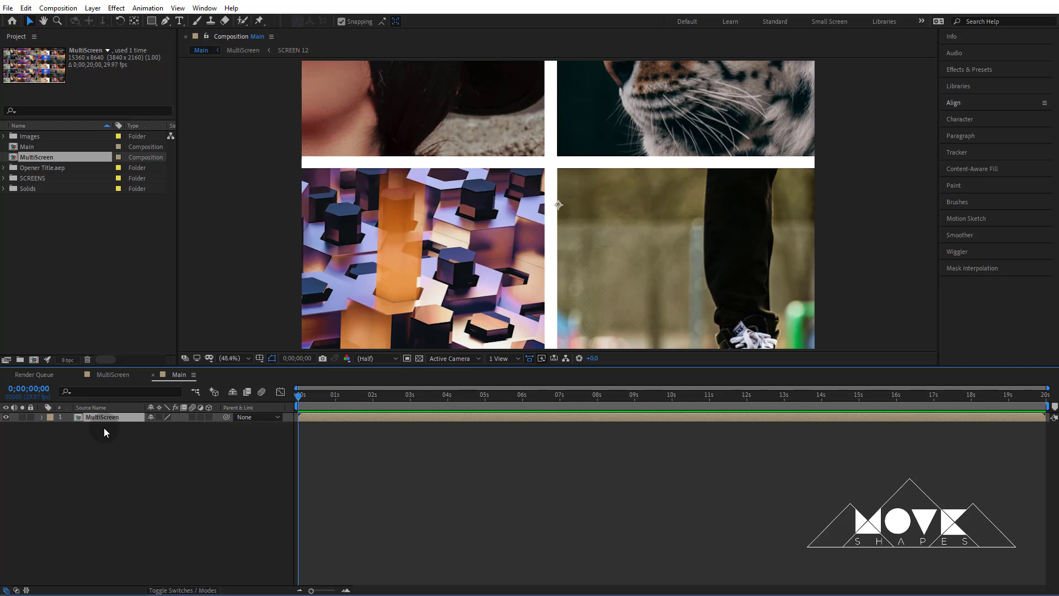
pyautogui.moveTo(453, 273); pyautogui.dragTo(524, 226)
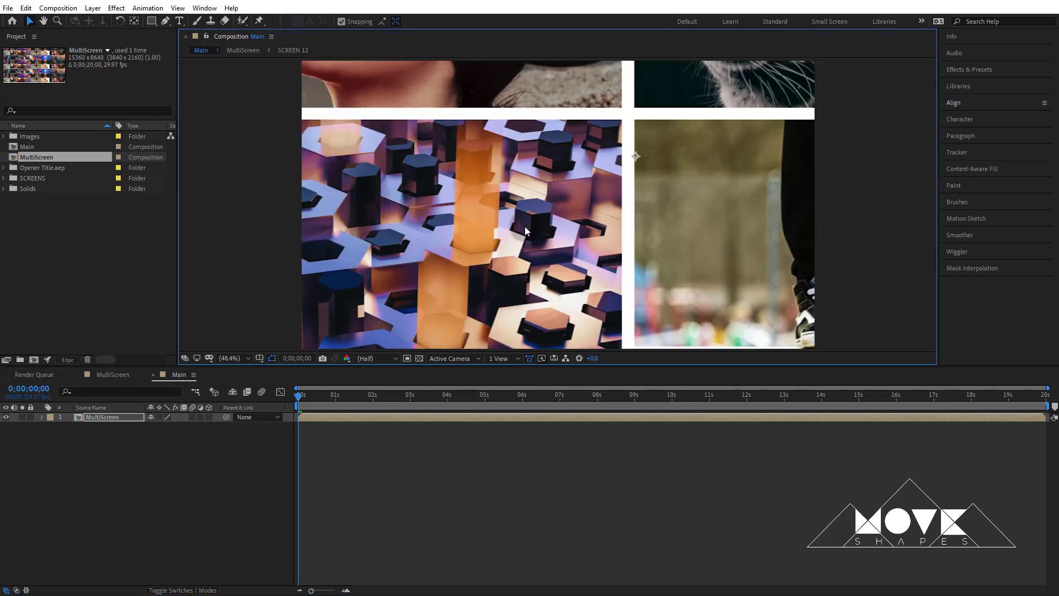
pyautogui.click(445, 483)
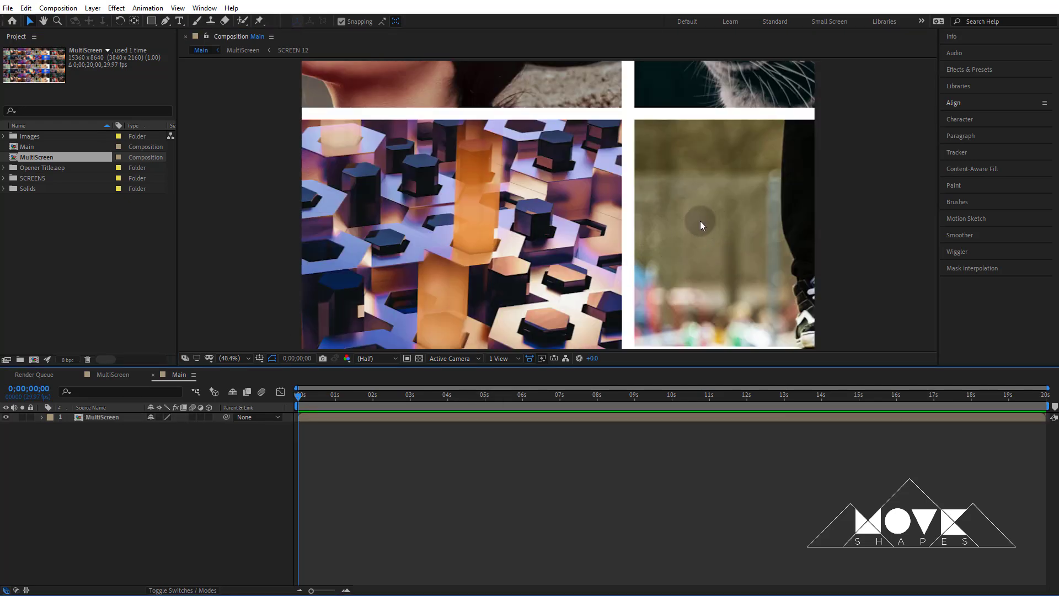
# Step: Reposition the MultiScreen layer so the picture of coloured wooden blocks fills the Main frame
pyautogui.scroll(-6, 697, 226)
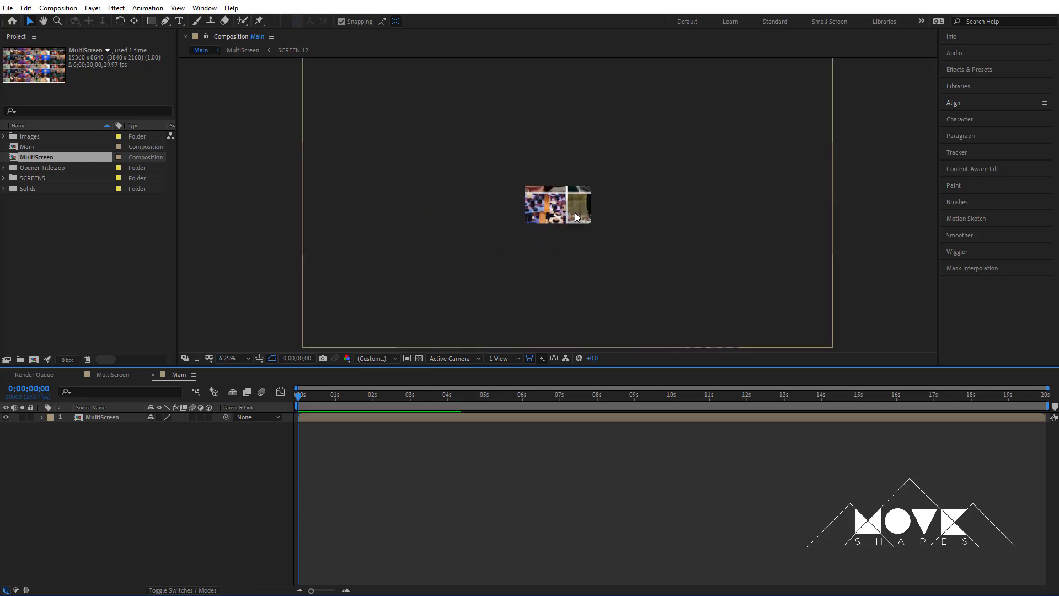
pyautogui.click(574, 217)
pyautogui.press('.')
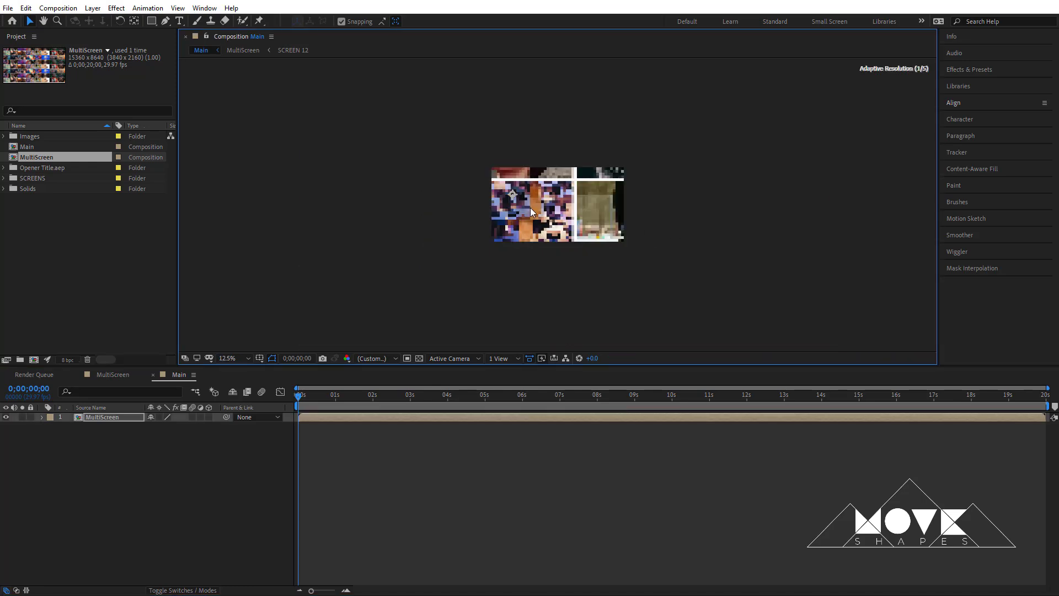
pyautogui.click(233, 358)
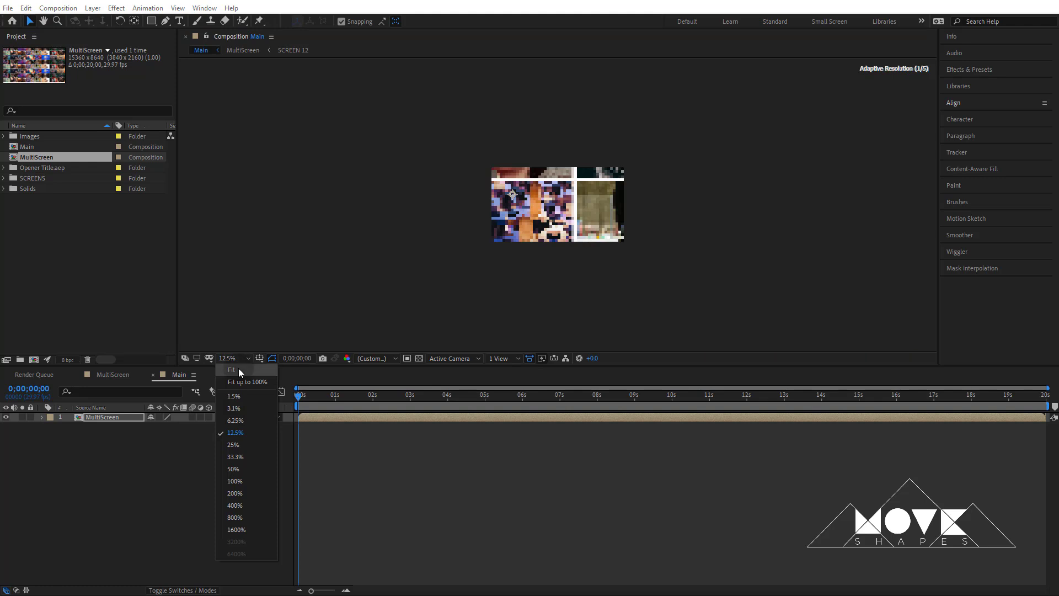
pyautogui.click(241, 368)
pyautogui.moveTo(699, 261); pyautogui.dragTo(480, 197)
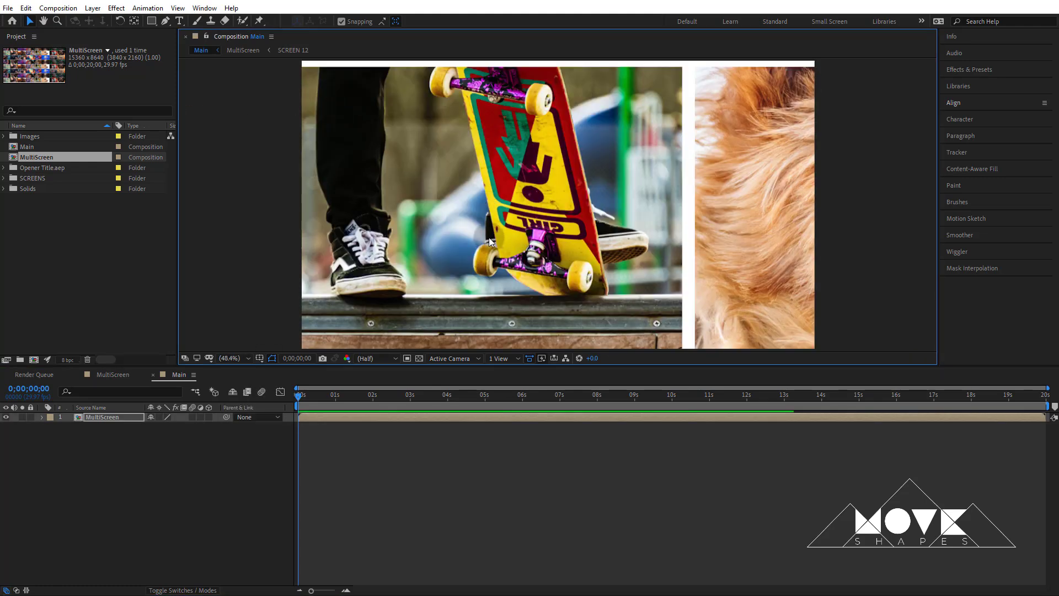
pyautogui.moveTo(451, 240); pyautogui.dragTo(610, 126)
pyautogui.moveTo(592, 238); pyautogui.dragTo(564, 93)
pyautogui.moveTo(573, 235); pyautogui.dragTo(626, 202)
pyautogui.moveTo(576, 298); pyautogui.dragTo(567, 301)
# Step: Set Position and Scale keyframes on the MultiScreen layer at 0 s and show only its keyframed properties
pyautogui.click(97, 418)
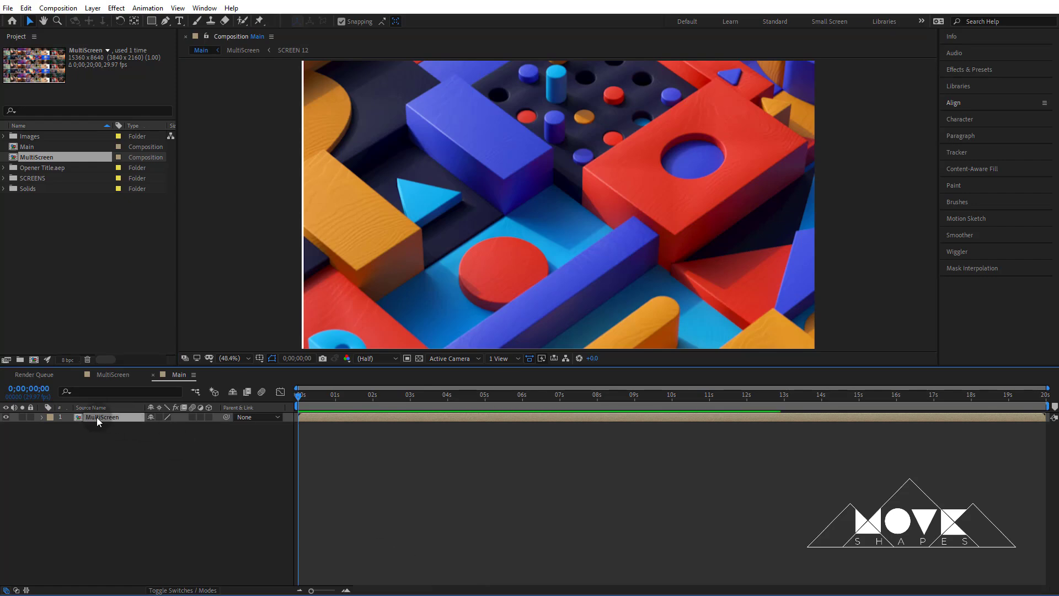
pyautogui.click(41, 417)
pyautogui.click(52, 428)
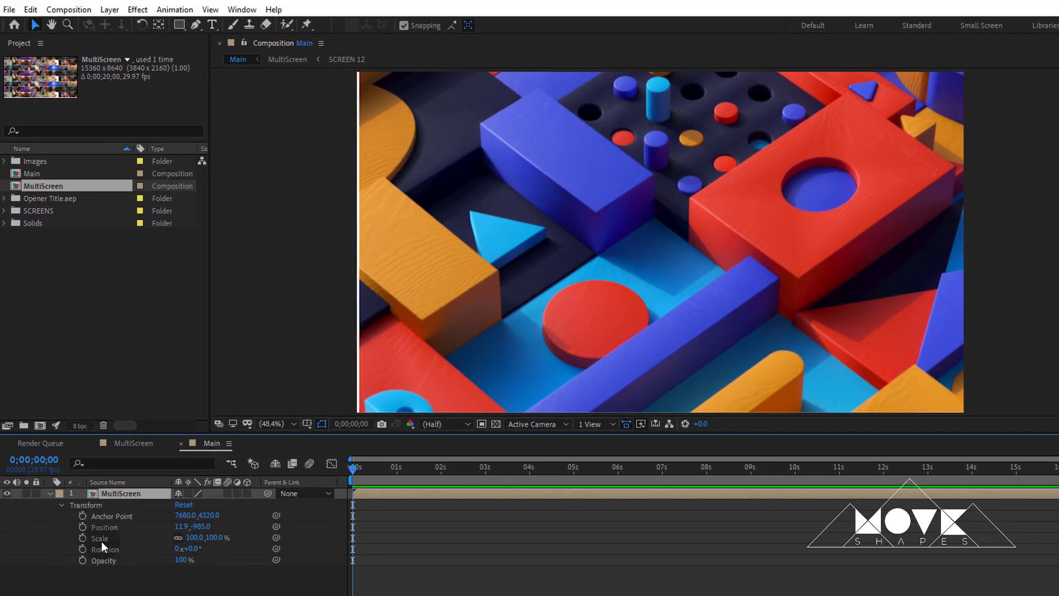
pyautogui.click(84, 538)
pyautogui.click(84, 527)
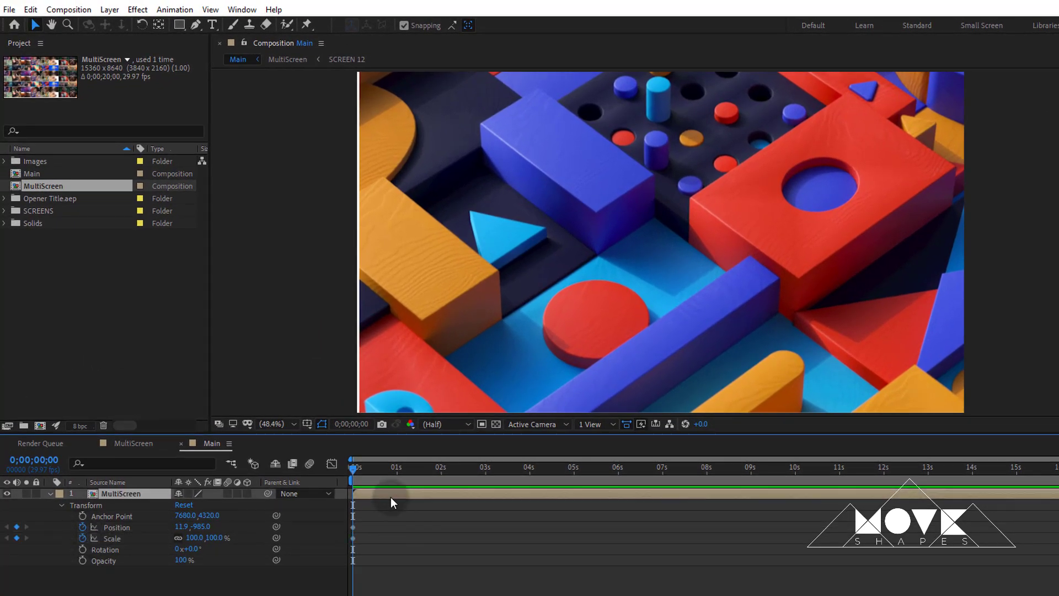
pyautogui.press('u')
# Step: Move the MultiScreen layer's Position and Scale keyframes to the 1-second mark
pyautogui.click(391, 577)
pyautogui.click(438, 471)
pyautogui.click(397, 472)
pyautogui.moveTo(346, 518); pyautogui.dragTo(396, 512)
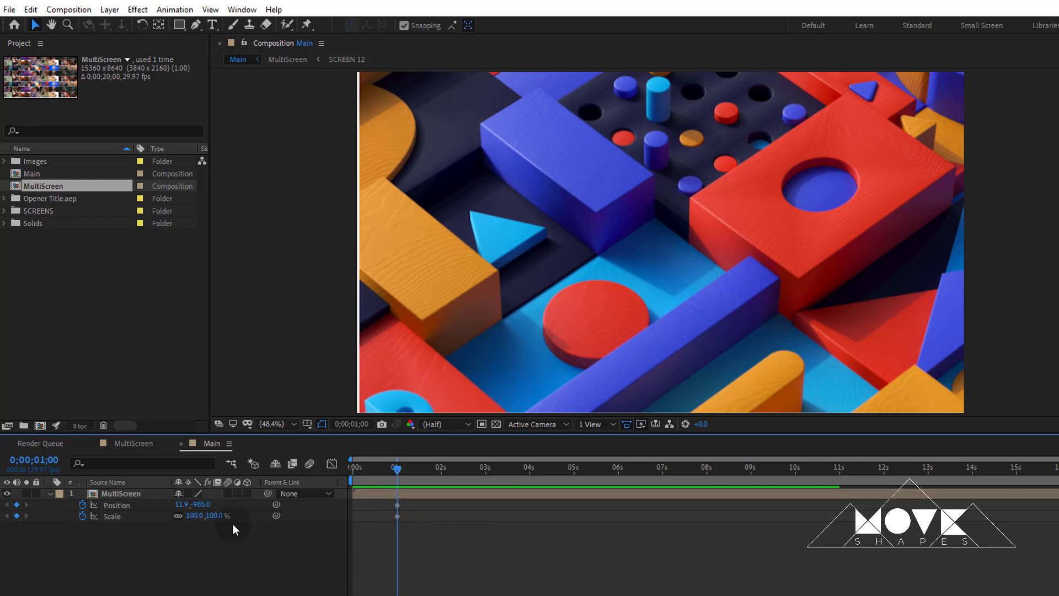
# Step: Set the MultiScreen scale to 103% at 1 s and nudge the layer so the blocks picture covers the frame without white edges
pyautogui.write('103')
pyautogui.press('Return')
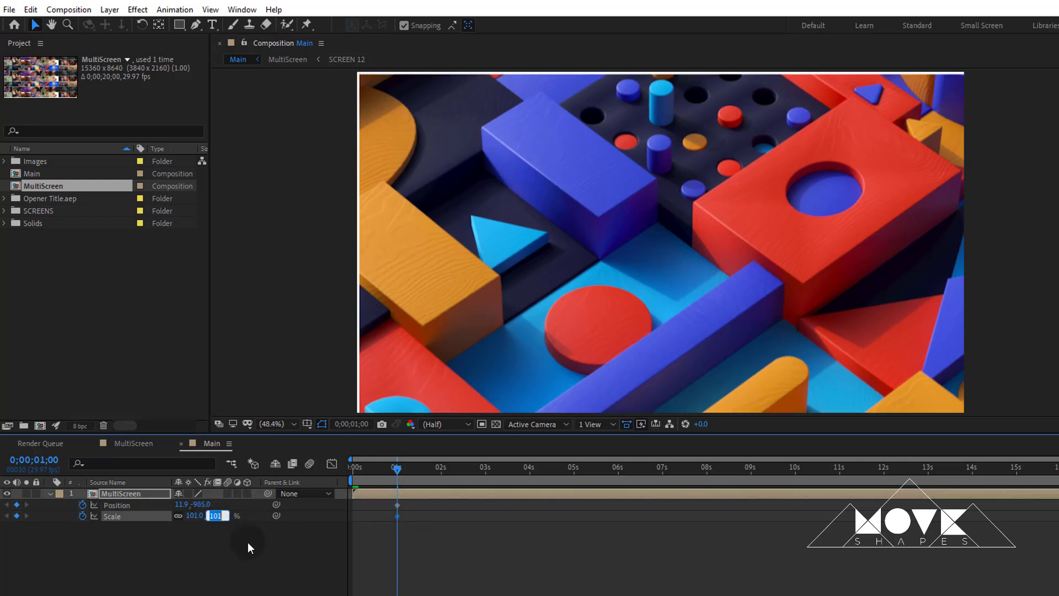
pyautogui.click(409, 490)
pyautogui.moveTo(602, 243); pyautogui.dragTo(593, 231)
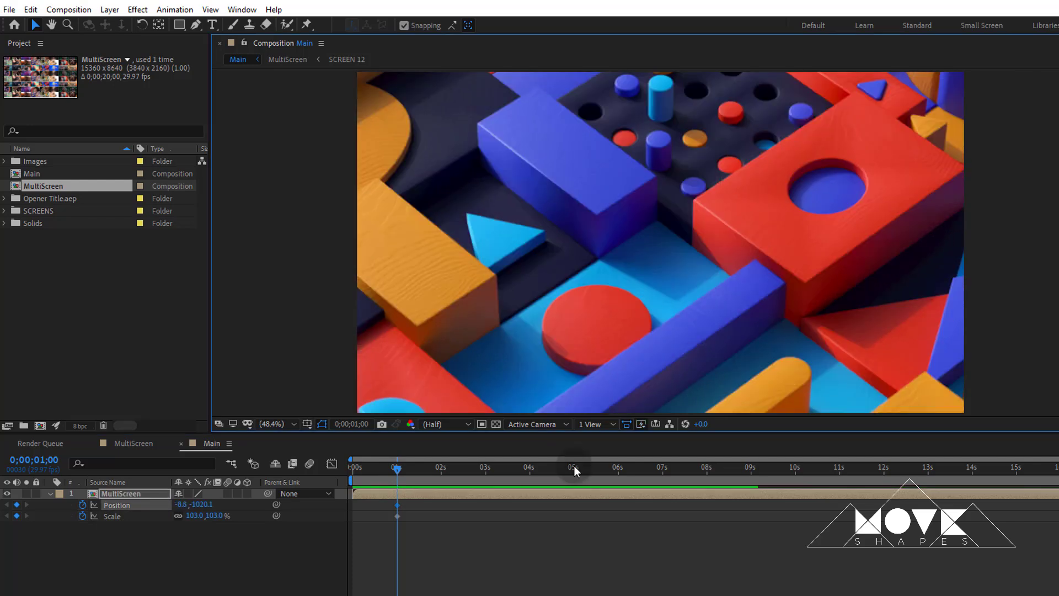
pyautogui.click(523, 589)
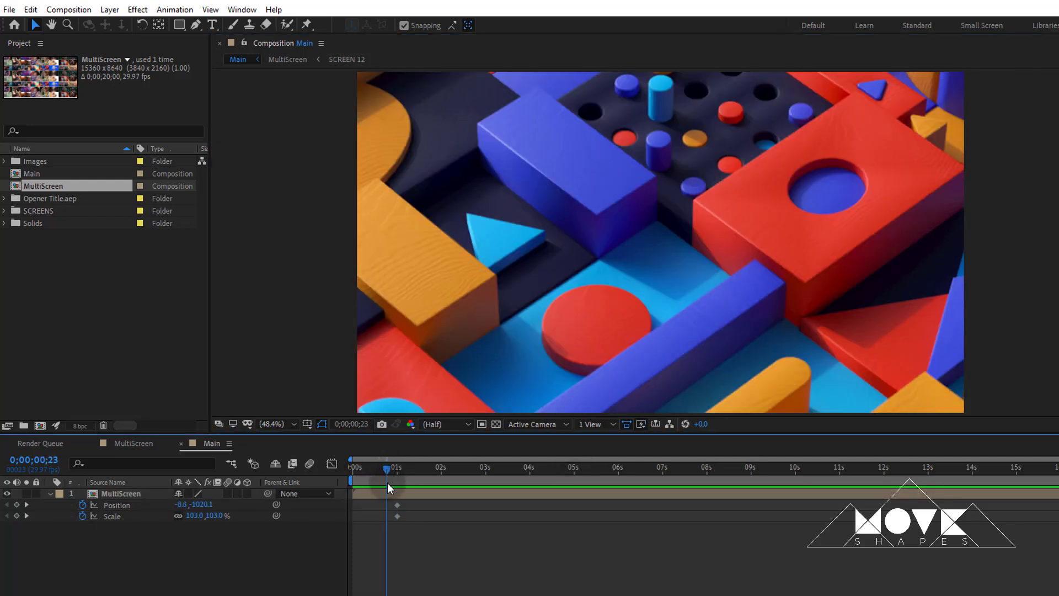
# Step: At 3 s, scale the MultiScreen layer down to 40% and reposition it with the blocks picture near the frame's centre
pyautogui.moveTo(396, 484); pyautogui.dragTo(441, 481)
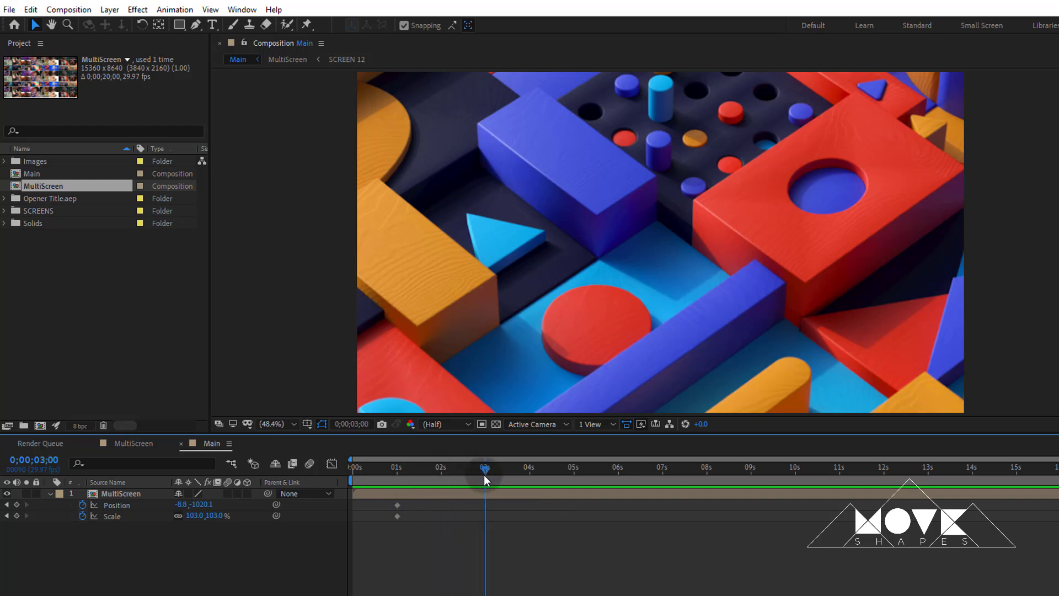
pyautogui.moveTo(218, 516); pyautogui.dragTo(191, 516)
pyautogui.moveTo(591, 168); pyautogui.dragTo(707, 372)
pyautogui.moveTo(211, 515); pyautogui.dragTo(201, 515)
pyautogui.moveTo(675, 181); pyautogui.dragTo(745, 271)
pyautogui.moveTo(214, 516); pyautogui.dragTo(216, 515)
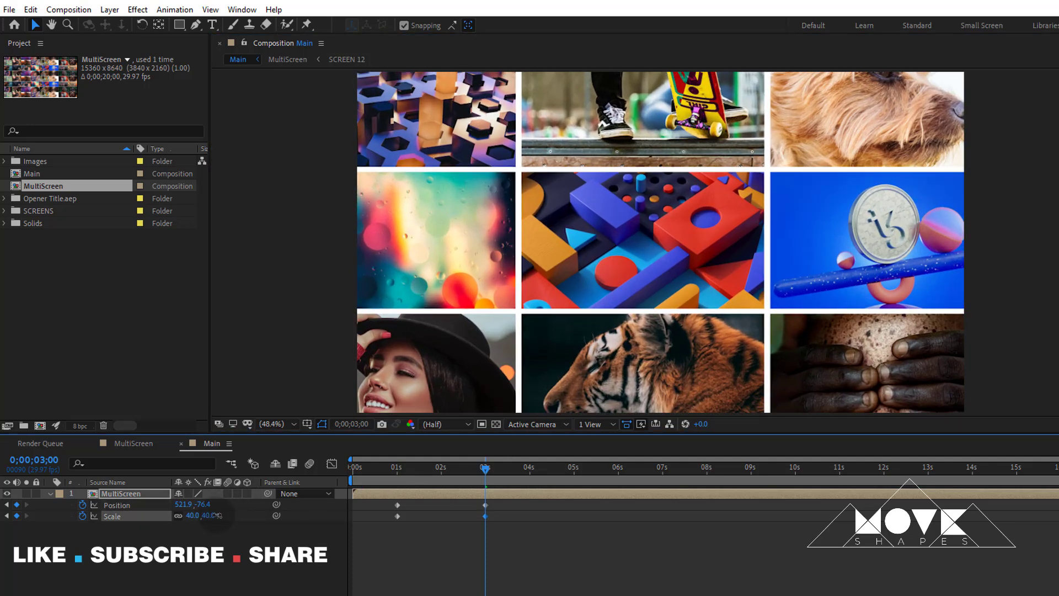
pyautogui.moveTo(609, 290)
pyautogui.mouseDown()
pyautogui.moveTo(618, 320)
pyautogui.moveTo(614, 285)
pyautogui.mouseUp()
pyautogui.click(586, 591)
# Step: At 5 s, scale the MultiScreen layer to 25% and move it to position 953.0, 579.7 so four rows of four screens fill the frame
pyautogui.moveTo(401, 469); pyautogui.dragTo(726, 494)
pyautogui.scroll(3, 582, 488)
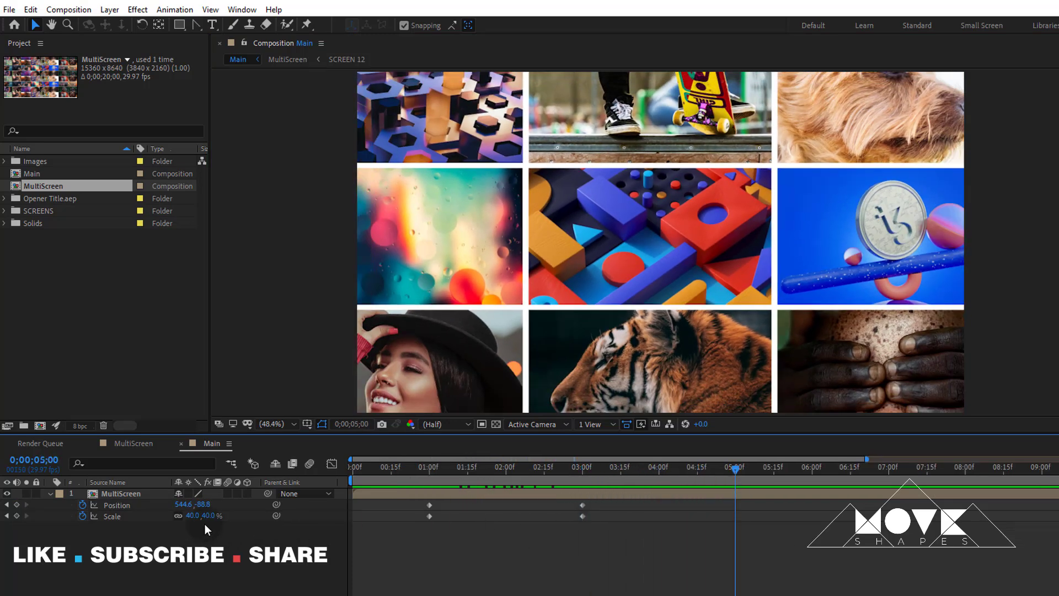
pyautogui.moveTo(209, 521); pyautogui.dragTo(198, 517)
pyautogui.click(138, 493)
pyautogui.moveTo(631, 202); pyautogui.dragTo(776, 298)
pyautogui.scroll(-2, 751, 280)
pyautogui.moveTo(721, 223); pyautogui.dragTo(698, 274)
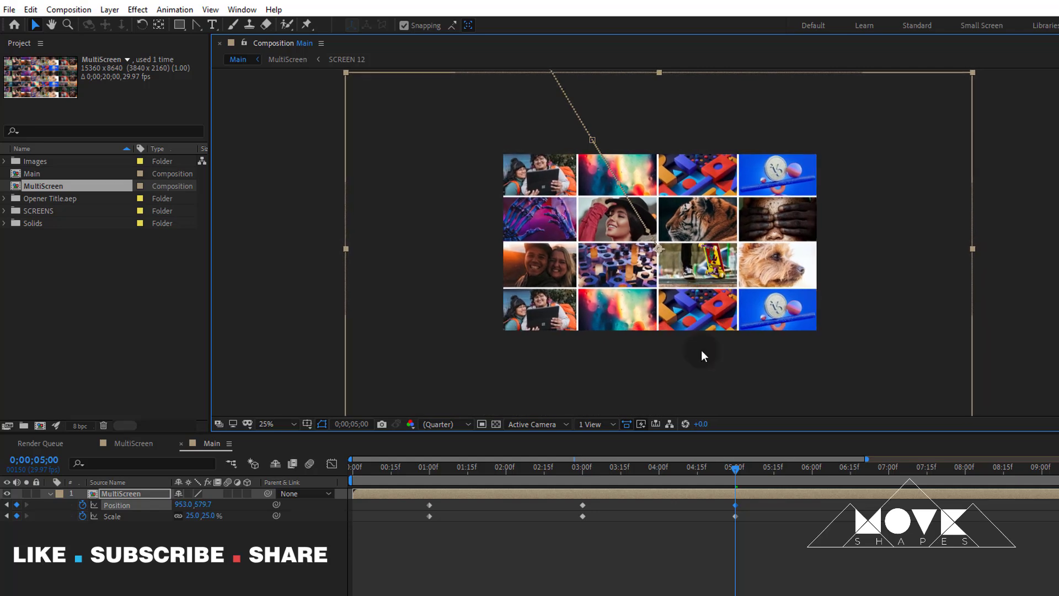
pyautogui.click(670, 544)
# Step: At 0;00;06;15, scale the MultiScreen layer to 115% and move it to 2097.0, 1383.7 so the woman-in-hat picture fills the frame
pyautogui.moveTo(729, 470); pyautogui.dragTo(736, 504)
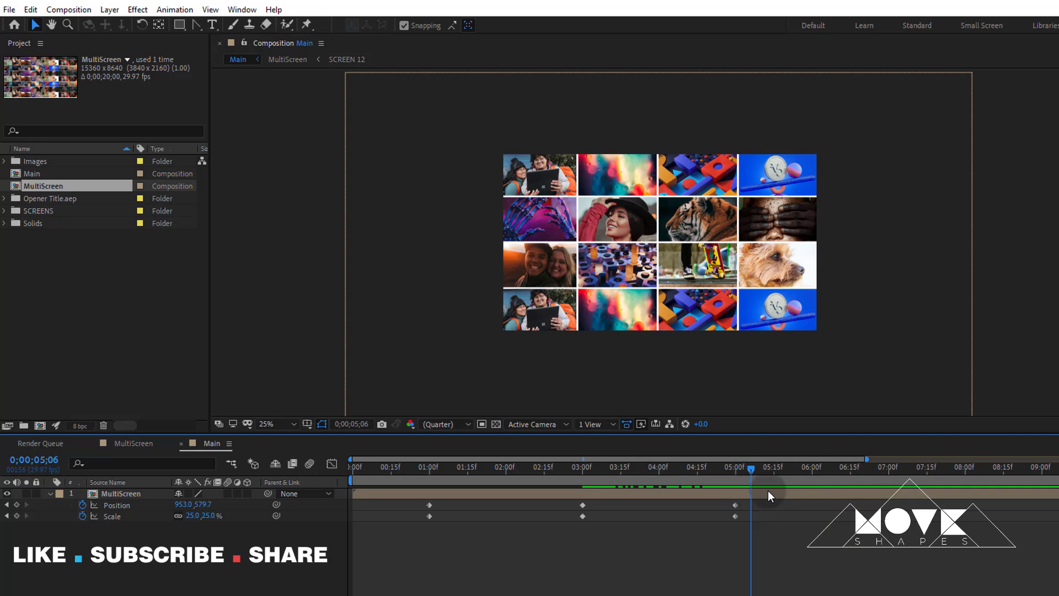
pyautogui.moveTo(849, 490); pyautogui.dragTo(851, 490)
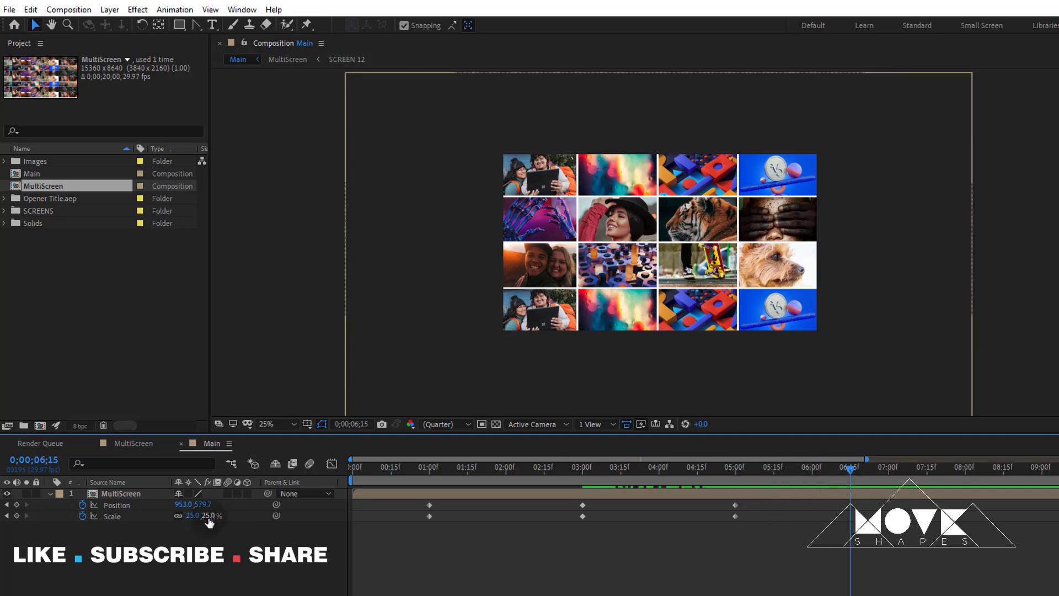
pyautogui.moveTo(208, 518); pyautogui.dragTo(267, 514)
pyautogui.moveTo(625, 247); pyautogui.dragTo(780, 366)
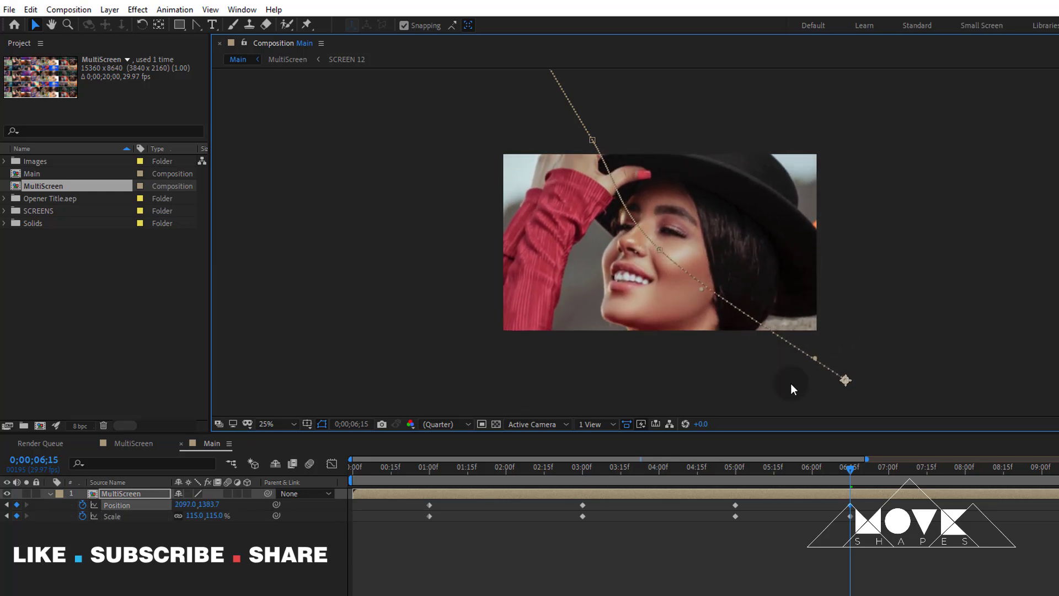
# Step: Fit the composition to the viewer and play through the zoom animation
pyautogui.press('F2')
pyautogui.click(292, 423)
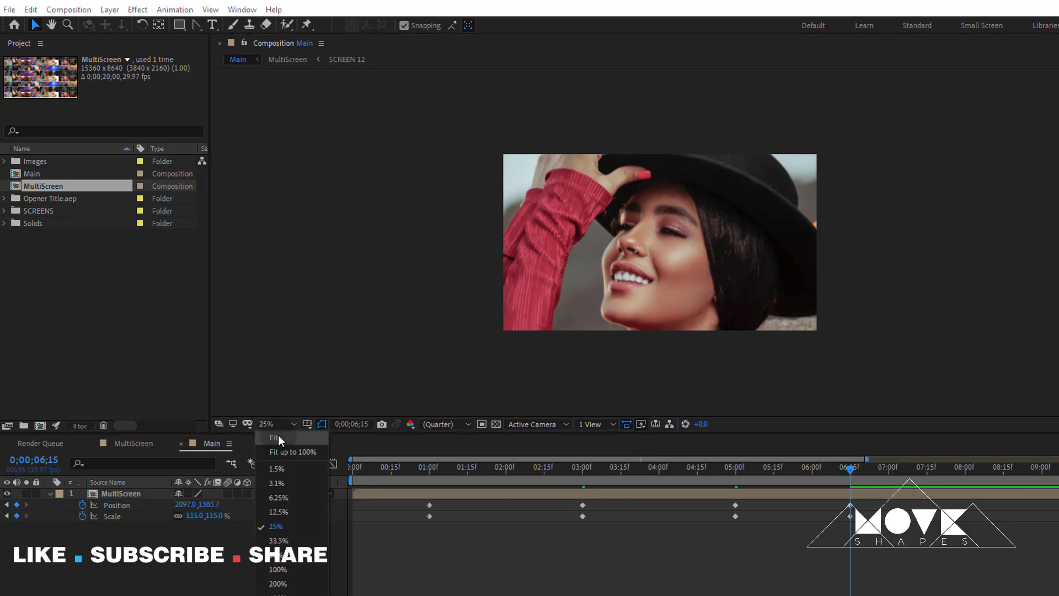
pyautogui.click(280, 439)
pyautogui.click(830, 583)
pyautogui.moveTo(848, 477); pyautogui.dragTo(852, 533)
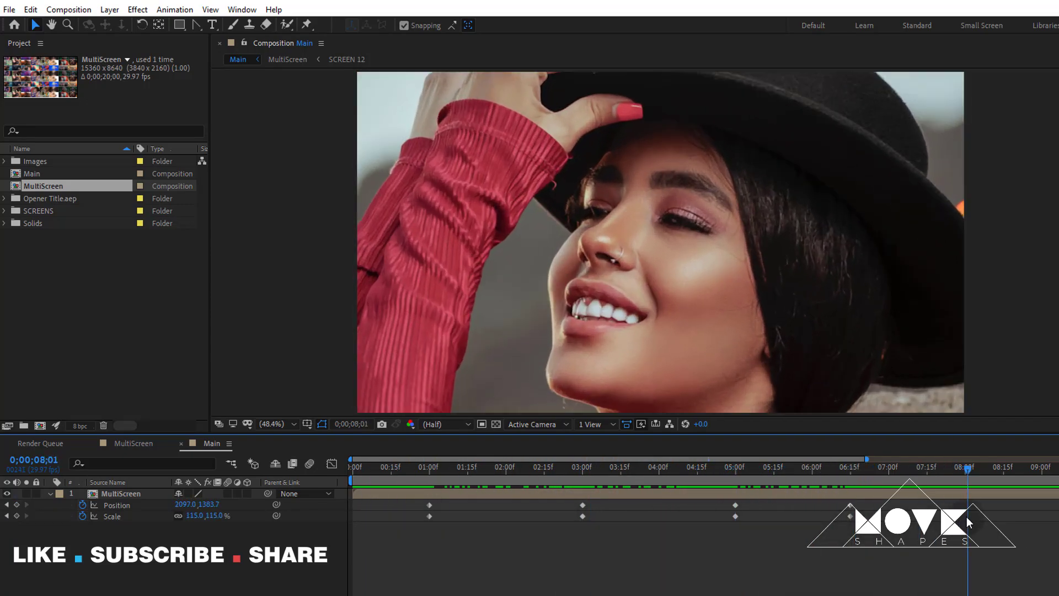
# Step: Shift all MultiScreen keyframes one second later so they start at 2 s, and end the work area at 10 s
pyautogui.press('-')
pyautogui.moveTo(717, 543); pyautogui.dragTo(448, 504)
pyautogui.click(751, 513)
pyautogui.moveTo(755, 470); pyautogui.dragTo(774, 473)
pyautogui.moveTo(855, 482); pyautogui.dragTo(852, 482)
pyautogui.press('pageup')
pyautogui.press('n')
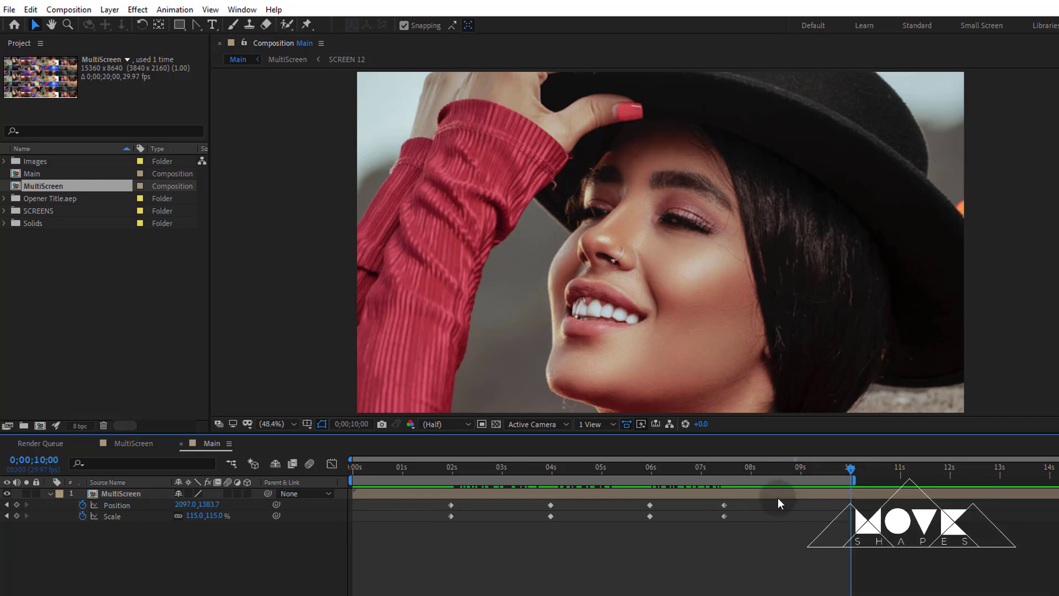
# Step: Move the last pair of MultiScreen Position and Scale keyframes to the 8-second mark
pyautogui.moveTo(756, 540); pyautogui.dragTo(427, 506)
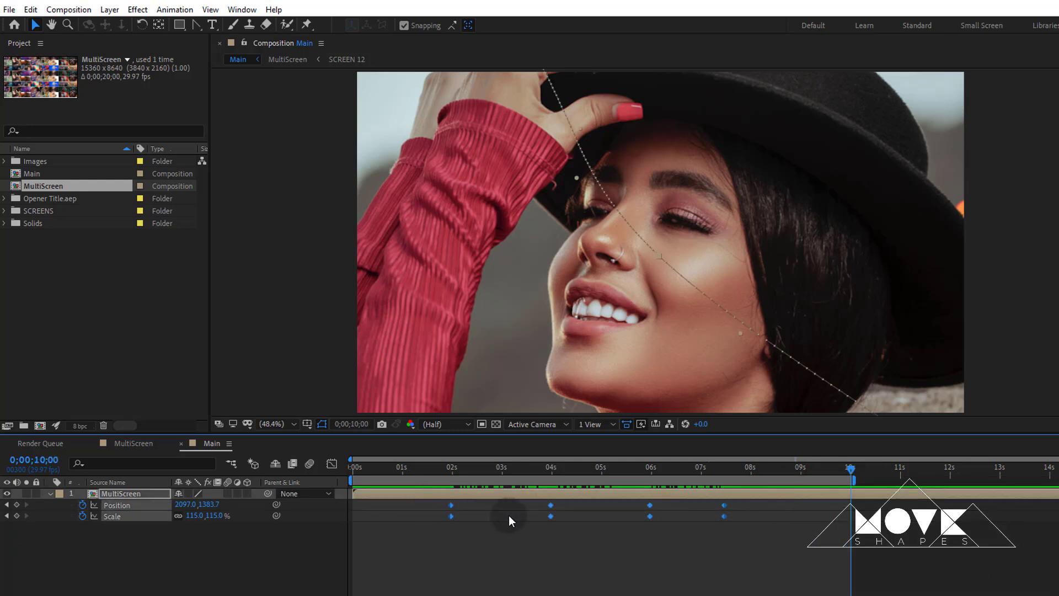
pyautogui.rightClick(550, 515)
pyautogui.click(532, 567)
pyautogui.moveTo(770, 550); pyautogui.dragTo(717, 495)
pyautogui.moveTo(724, 504); pyautogui.dragTo(751, 504)
pyautogui.click(762, 554)
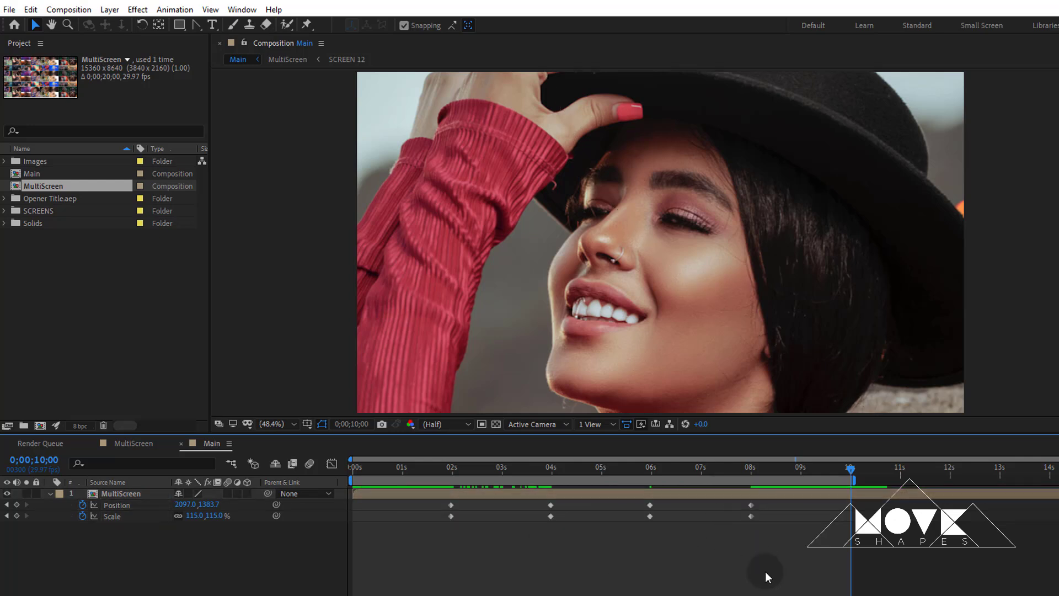
# Step: Straighten the MultiScreen layer's curved motion path by converting its points to corners with the Convert Vertex tool
pyautogui.scroll(-2, 616, 326)
pyautogui.moveTo(717, 243); pyautogui.dragTo(695, 269)
pyautogui.press('v')
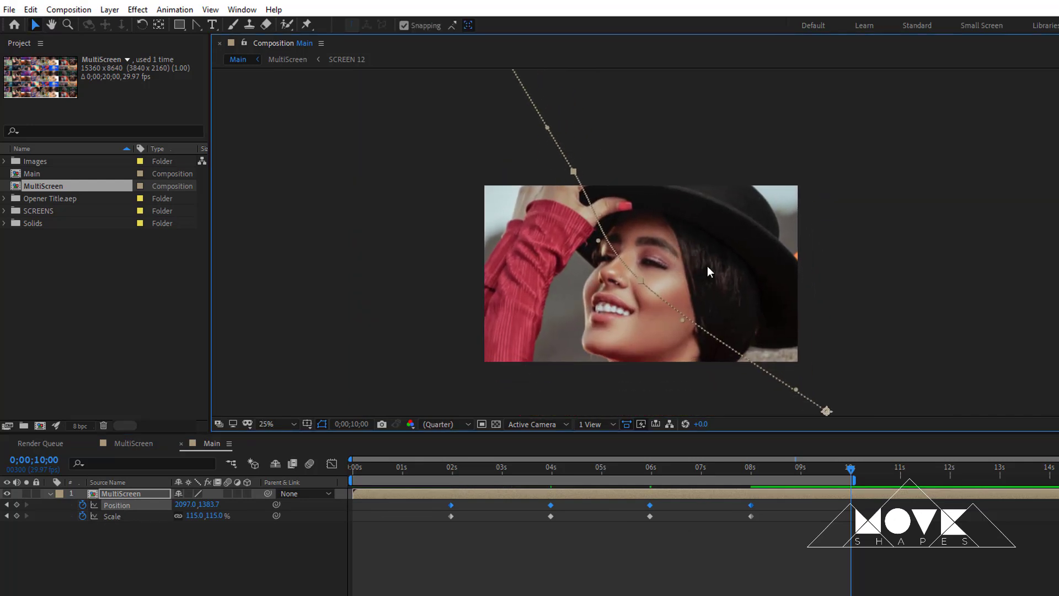
pyautogui.moveTo(194, 26); pyautogui.dragTo(263, 72)
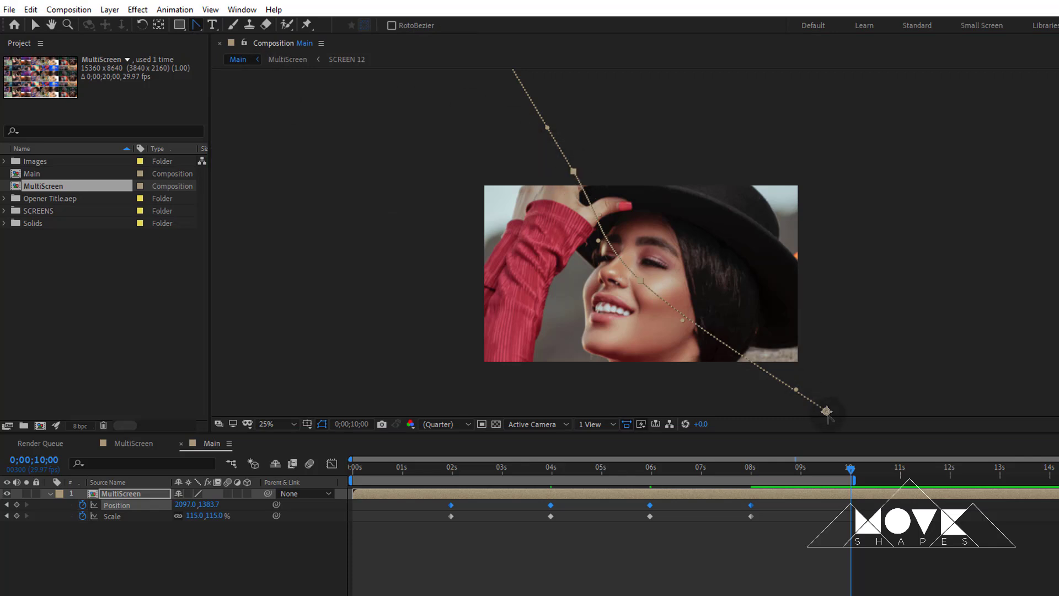
pyautogui.click(825, 411)
pyautogui.moveTo(850, 177); pyautogui.dragTo(821, 162)
pyautogui.click(37, 26)
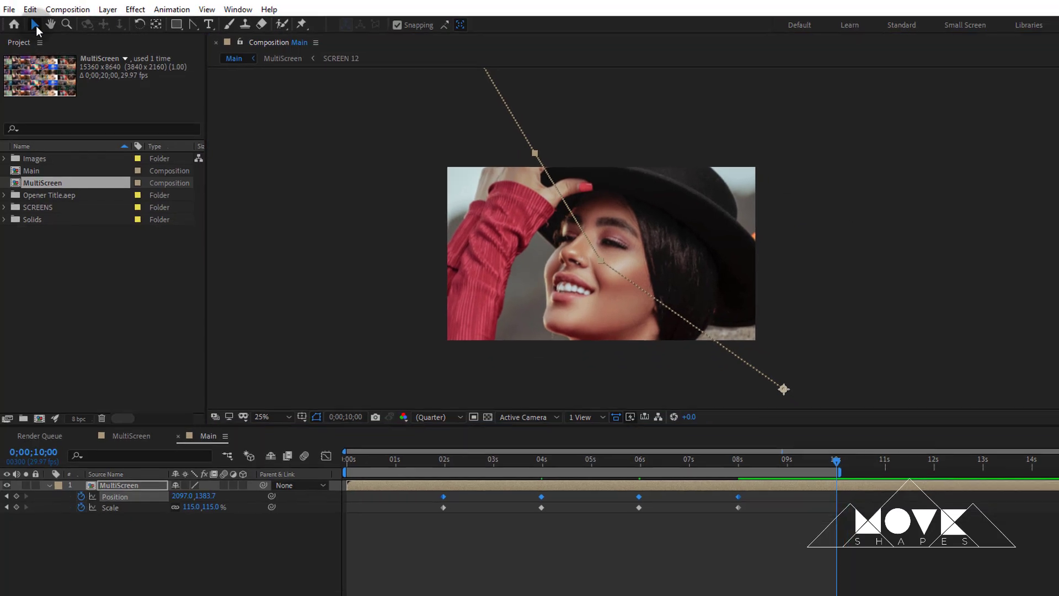
# Step: Apply Easy Ease to all Position and Scale keyframes of the MultiScreen layer
pyautogui.moveTo(804, 581); pyautogui.dragTo(444, 502)
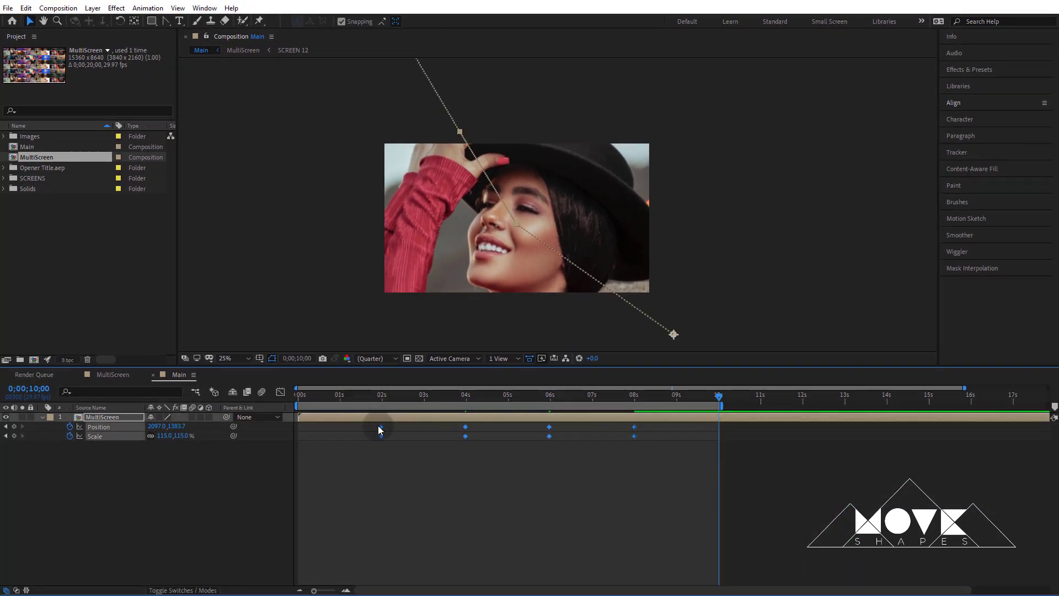
pyautogui.rightClick(380, 429)
pyautogui.moveTo(463, 562)
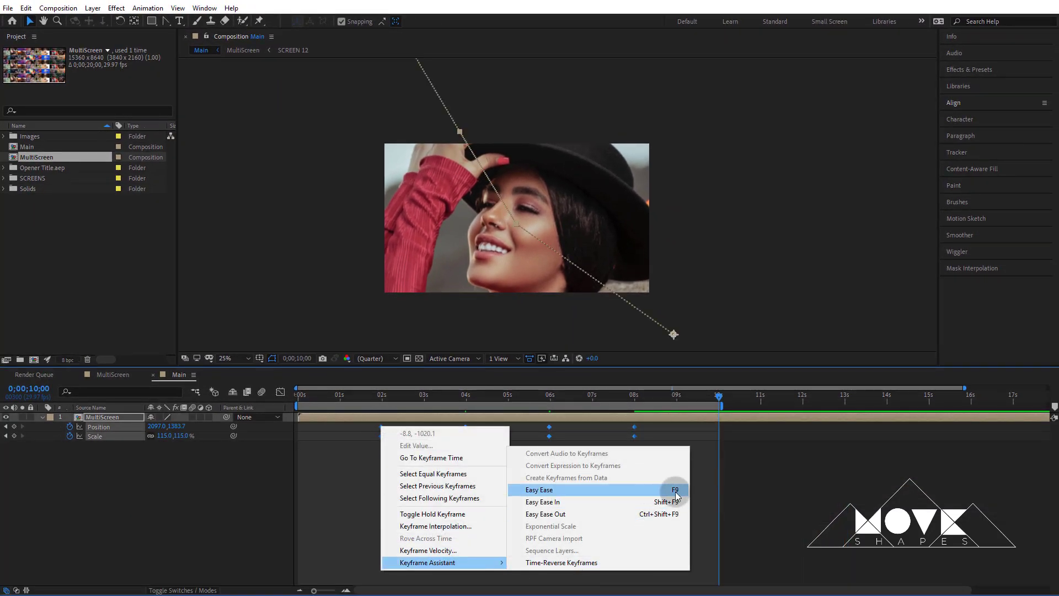
pyautogui.click(677, 495)
# Step: Adjust the easing of the MultiScreen keyframes by reshaping their curve handles in the Graph Editor
pyautogui.click(280, 392)
pyautogui.moveTo(676, 534); pyautogui.dragTo(378, 570)
pyautogui.moveTo(620, 552); pyautogui.dragTo(607, 553)
pyautogui.moveTo(404, 552); pyautogui.dragTo(411, 553)
pyautogui.hotkey('shift', 'F3')
# Step: Preview the eased zoom animation with the Main composition fitted to the viewer
pyautogui.click(594, 537)
pyautogui.click(235, 359)
pyautogui.click(240, 370)
pyautogui.press('space')
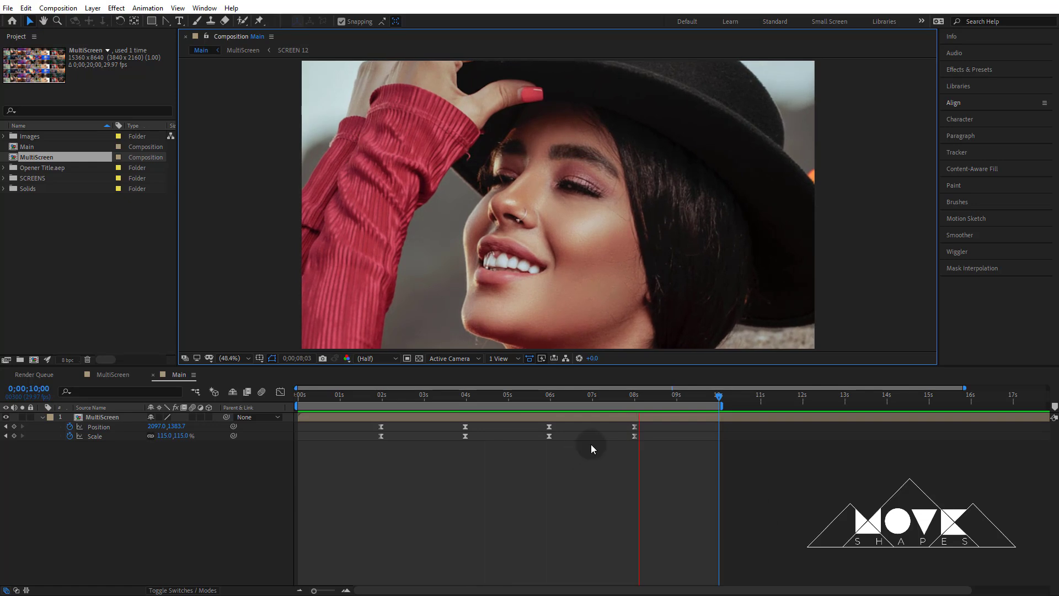
# Step: At the 2-second keyframes, open the MultiScreen composition, mark SCREEN 01 to 08 under Null 1 as shy, and hide shy layers
pyautogui.moveTo(598, 398); pyautogui.dragTo(379, 418)
pyautogui.doubleClick(381, 419)
pyautogui.click(91, 417)
pyautogui.click(97, 425)
pyautogui.keyDown('shift'); pyautogui.click(106, 492); pyautogui.keyUp('shift')
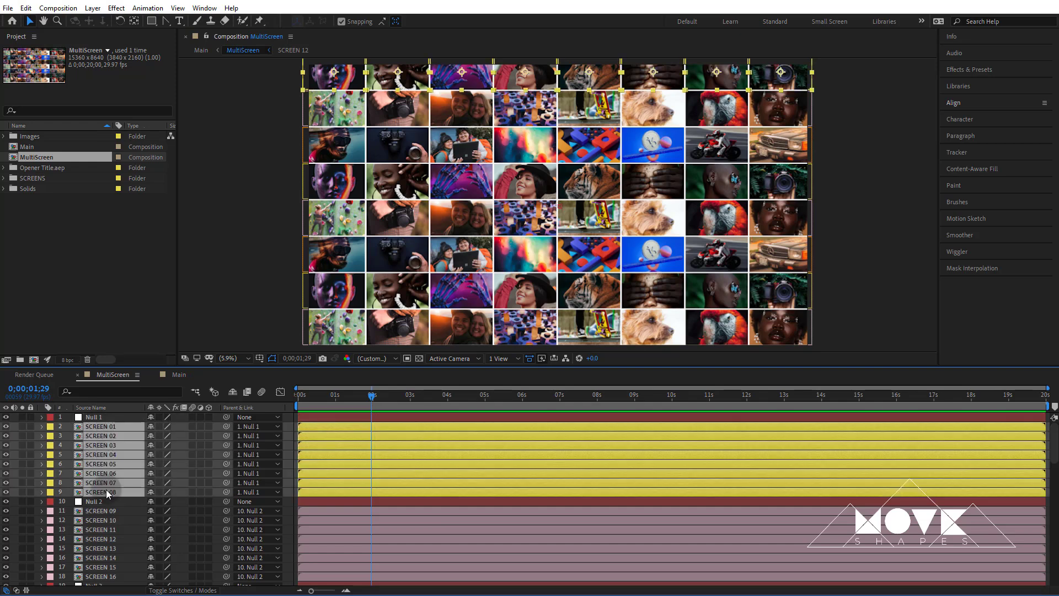
pyautogui.click(151, 427)
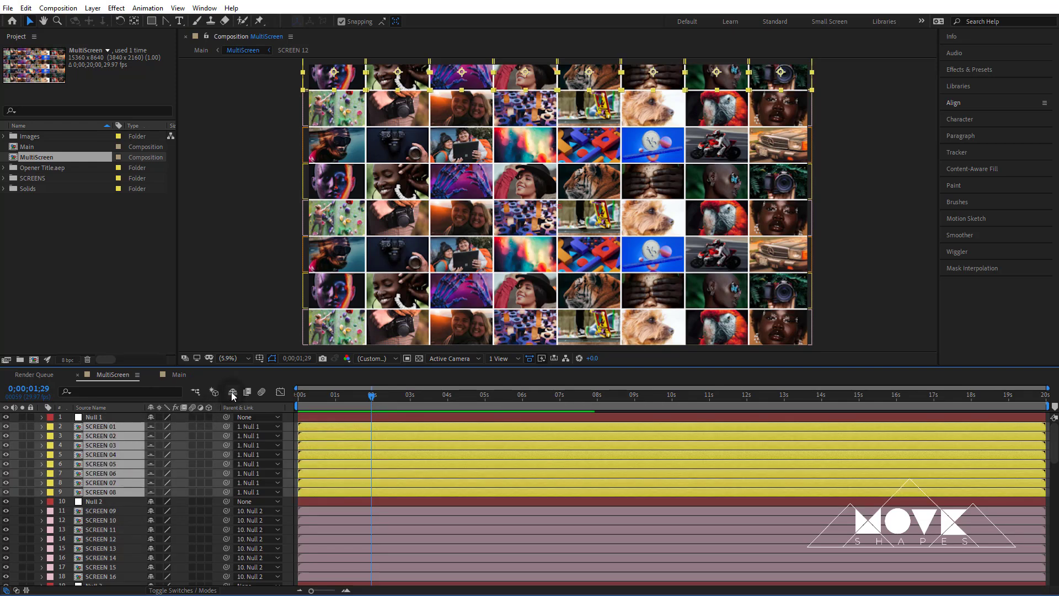
pyautogui.click(232, 392)
# Step: Make the screen layers parented to Null 2, Null 3 and Null 4 shy so they are hidden from the timeline
pyautogui.click(101, 435)
pyautogui.keyDown('shift'); pyautogui.click(108, 500); pyautogui.keyUp('shift')
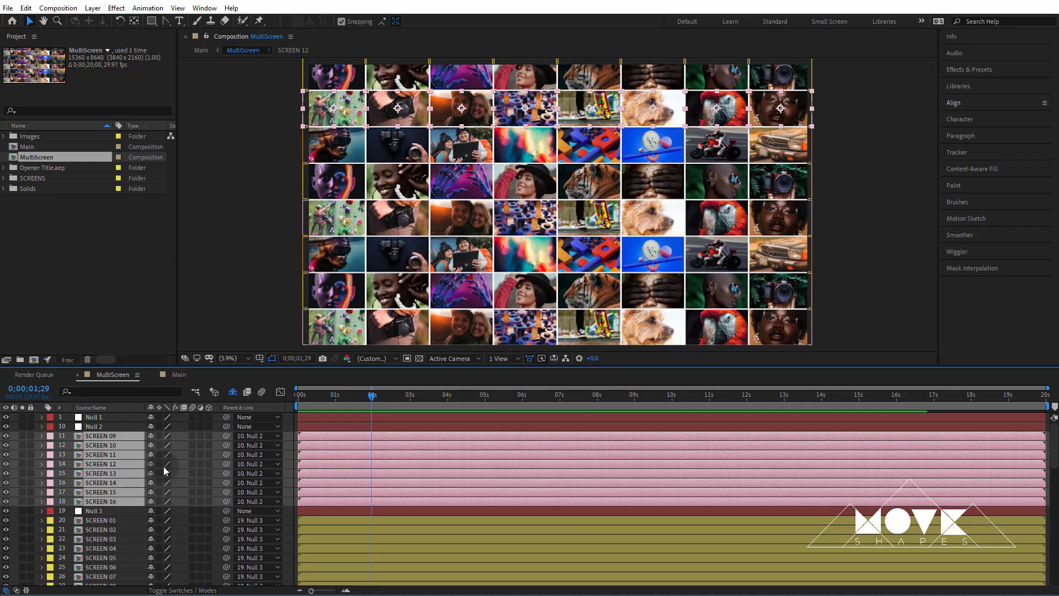
pyautogui.click(148, 437)
pyautogui.click(101, 445)
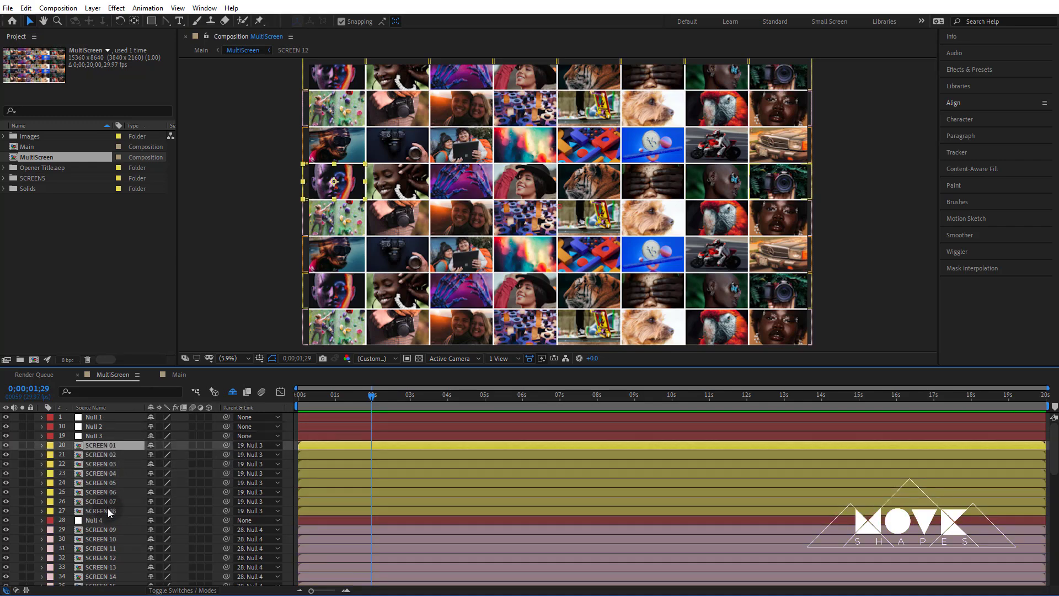
pyautogui.keyDown('shift'); pyautogui.click(107, 509); pyautogui.keyUp('shift')
pyautogui.click(150, 510)
pyautogui.click(105, 454)
pyautogui.keyDown('shift'); pyautogui.click(117, 520); pyautogui.keyUp('shift')
pyautogui.click(150, 520)
# Step: Make the screen layers parented to Null 5 through Null 8 shy, leaving only the nulls and BG listed
pyautogui.click(116, 467)
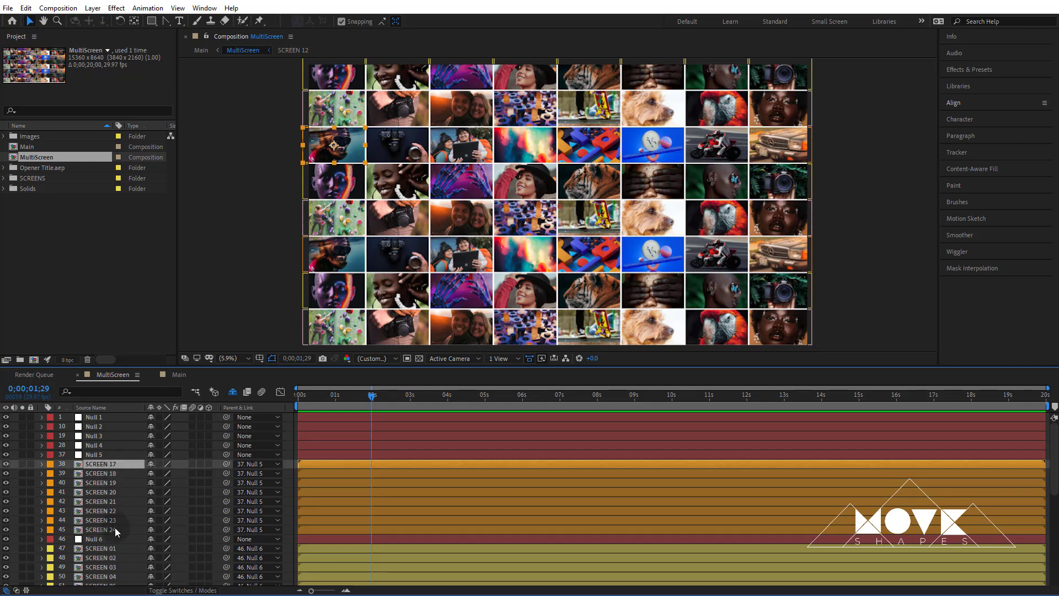
pyautogui.keyDown('shift'); pyautogui.click(114, 529); pyautogui.keyUp('shift')
pyautogui.click(150, 529)
pyautogui.click(111, 473)
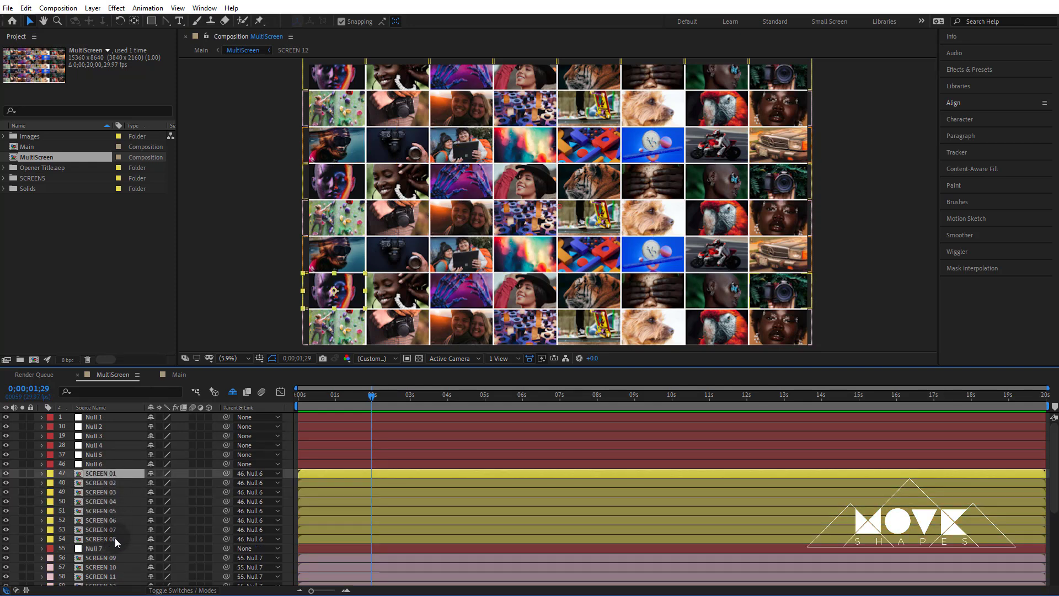
pyautogui.keyDown('shift'); pyautogui.click(115, 537); pyautogui.keyUp('shift')
pyautogui.click(151, 538)
pyautogui.click(113, 483)
pyautogui.keyDown('shift'); pyautogui.click(117, 548); pyautogui.keyUp('shift')
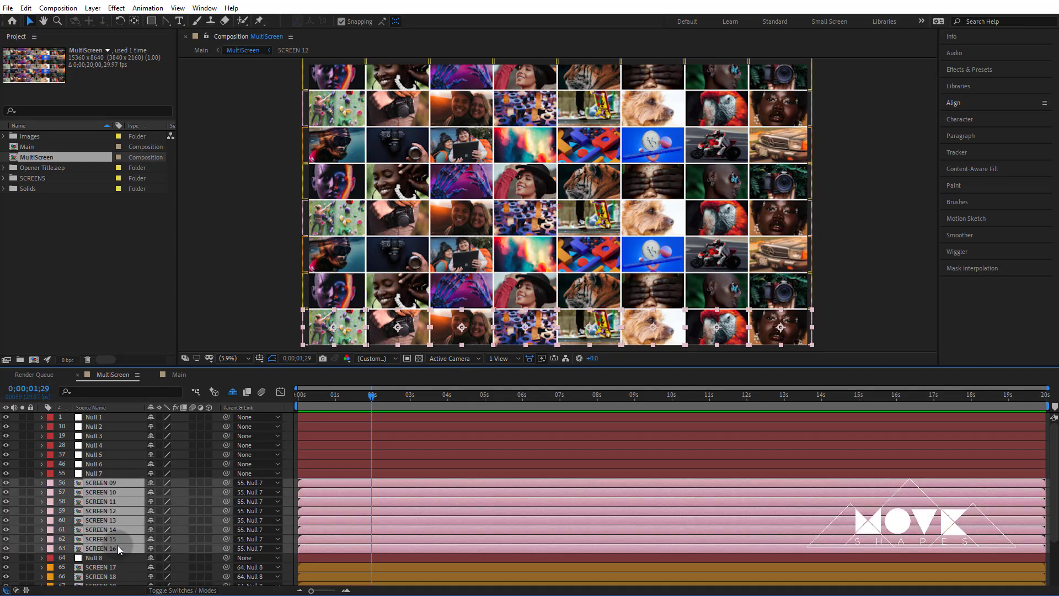
pyautogui.click(150, 547)
pyautogui.click(109, 492)
pyautogui.keyDown('shift'); pyautogui.click(117, 555); pyautogui.keyUp('shift')
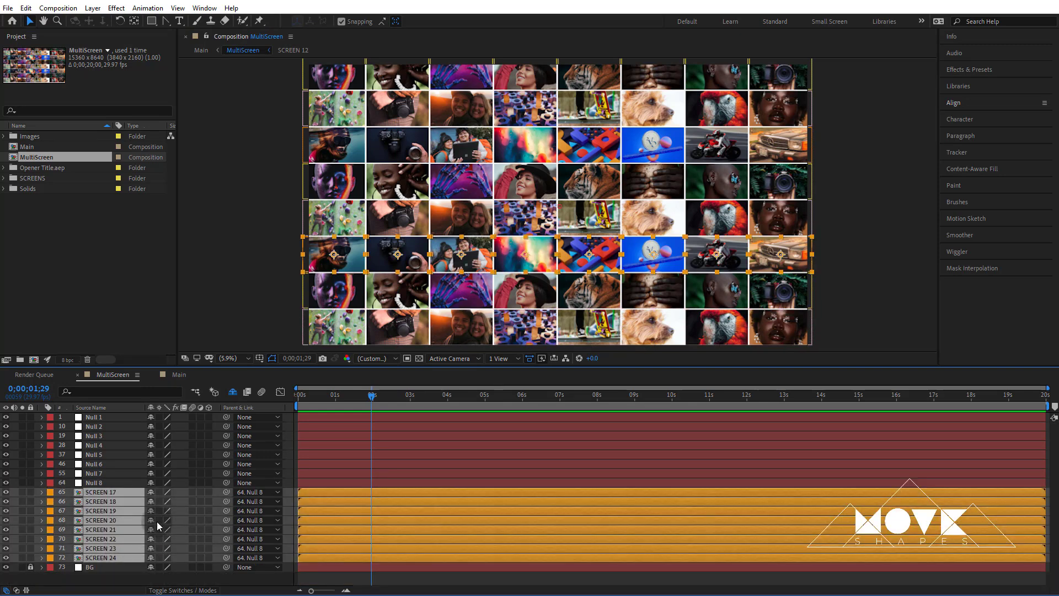
pyautogui.click(151, 492)
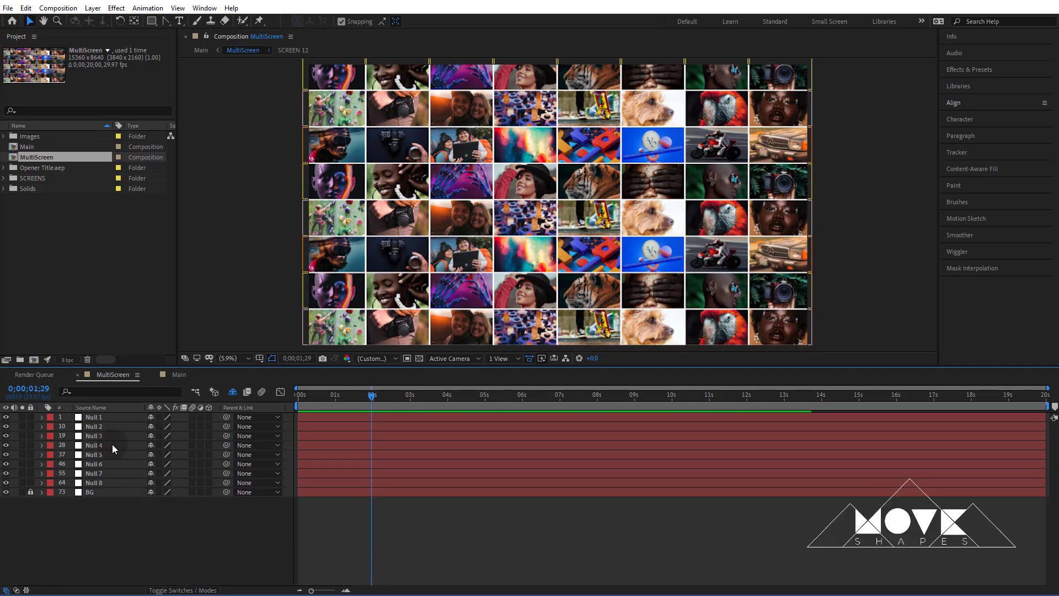
# Step: Add a Position keyframe at 0;00;01;29 to all nulls from Null 1 to Null 8
pyautogui.click(95, 417)
pyautogui.keyDown('shift'); pyautogui.click(98, 483); pyautogui.keyUp('shift')
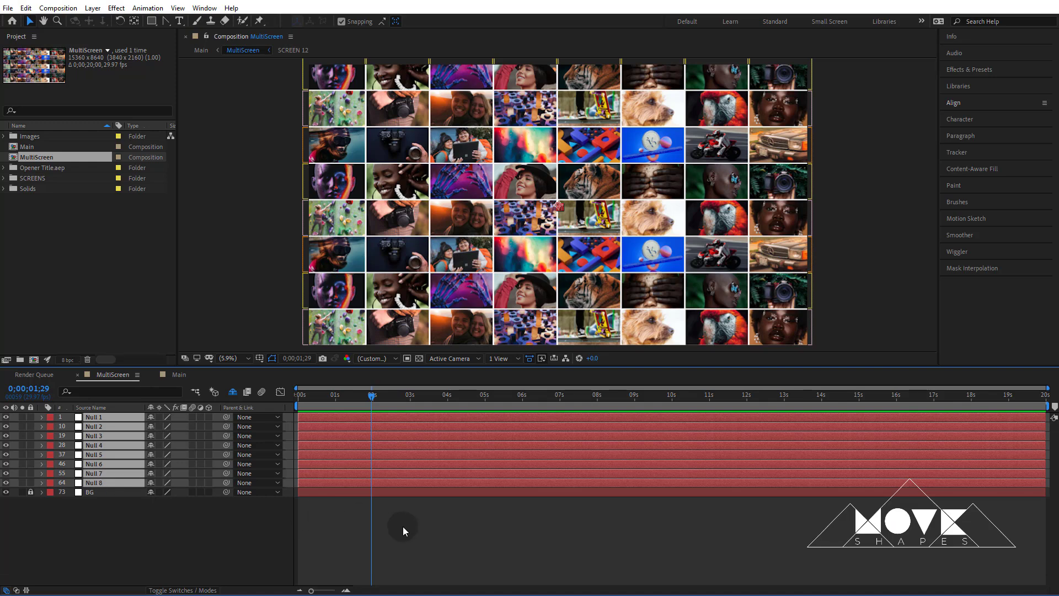
pyautogui.press('p')
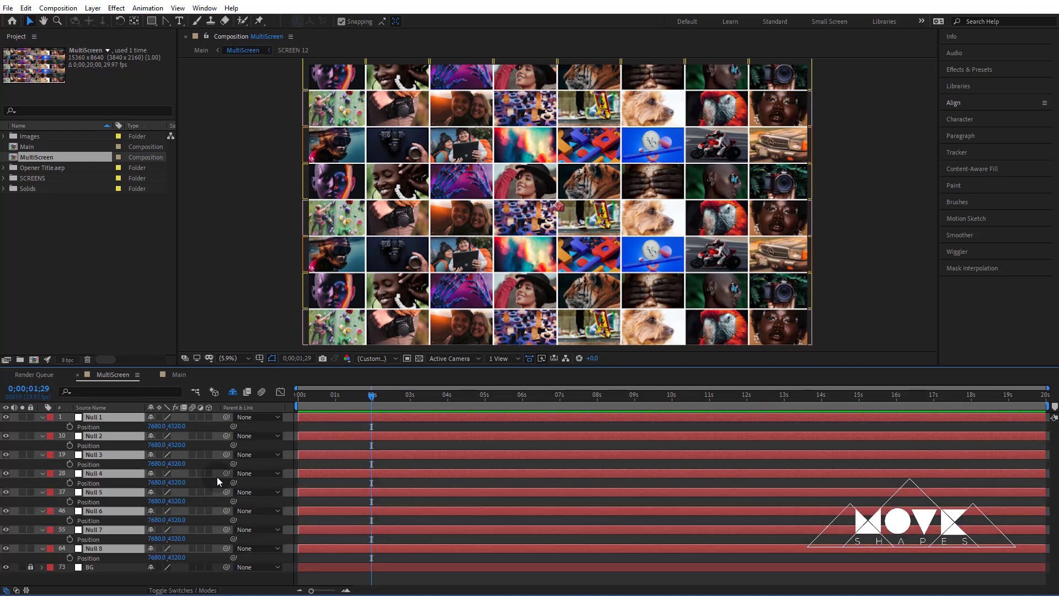
pyautogui.click(70, 426)
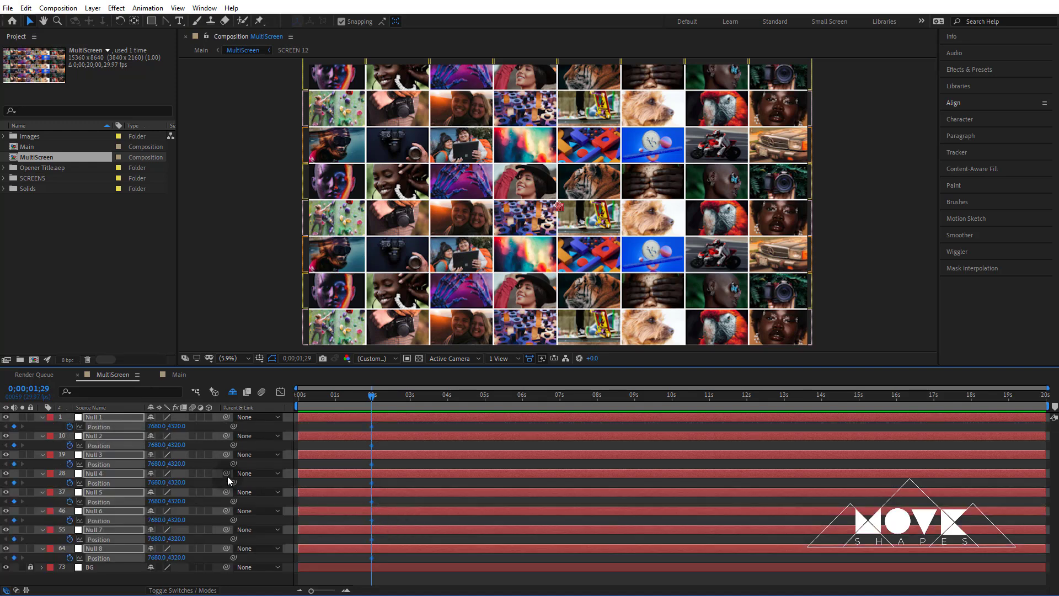
# Step: Align the time with Main's 4-second keyframes and add Position keyframes to Null 1 through Null 8 at 0;00;03;29 in MultiScreen
pyautogui.click(196, 391)
pyautogui.click(131, 394)
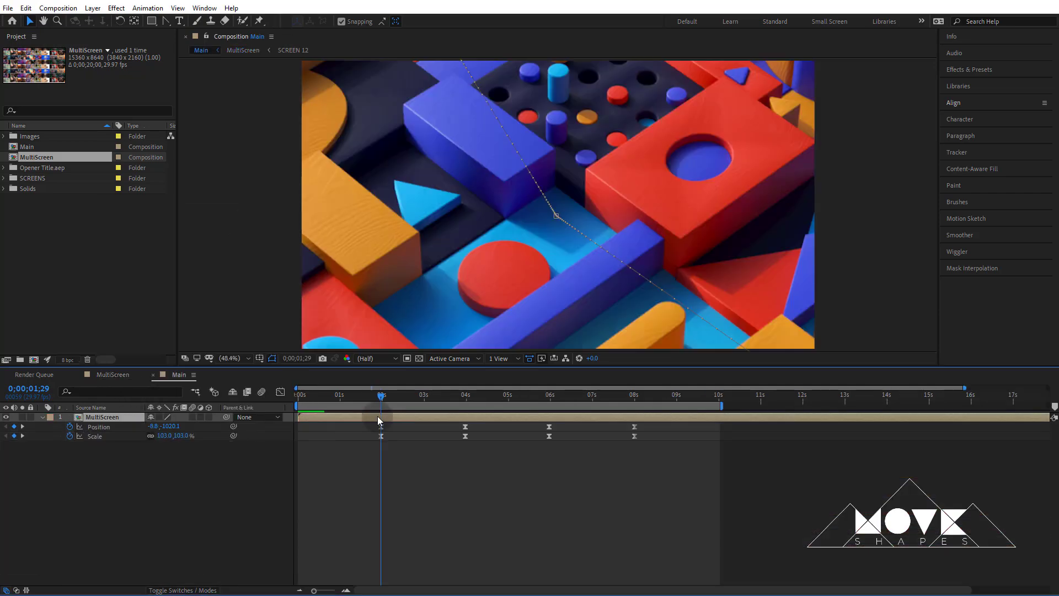
pyautogui.click(458, 407)
pyautogui.moveTo(457, 407); pyautogui.dragTo(464, 408)
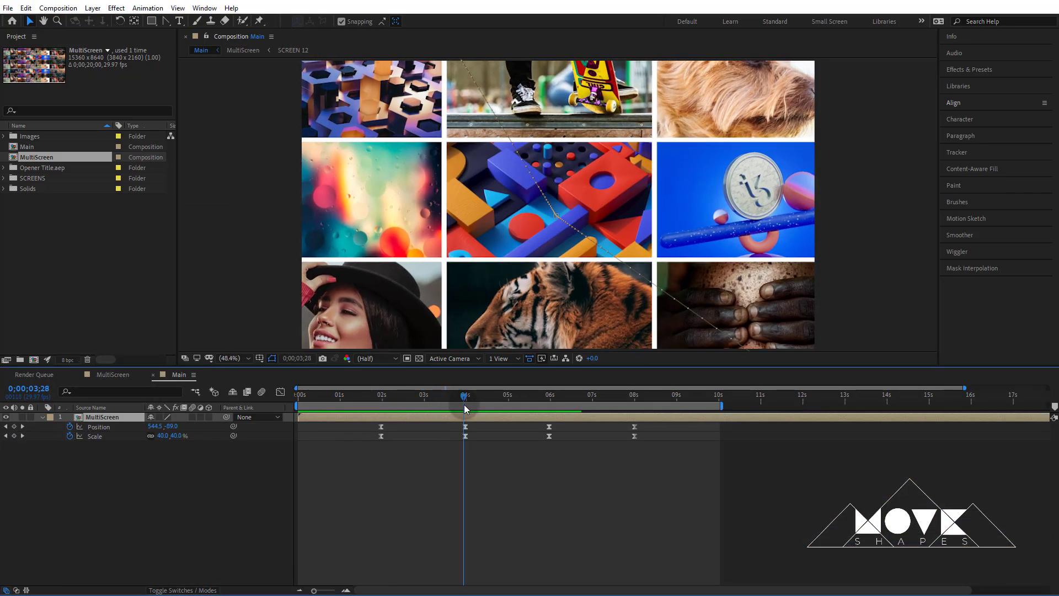
pyautogui.doubleClick(445, 416)
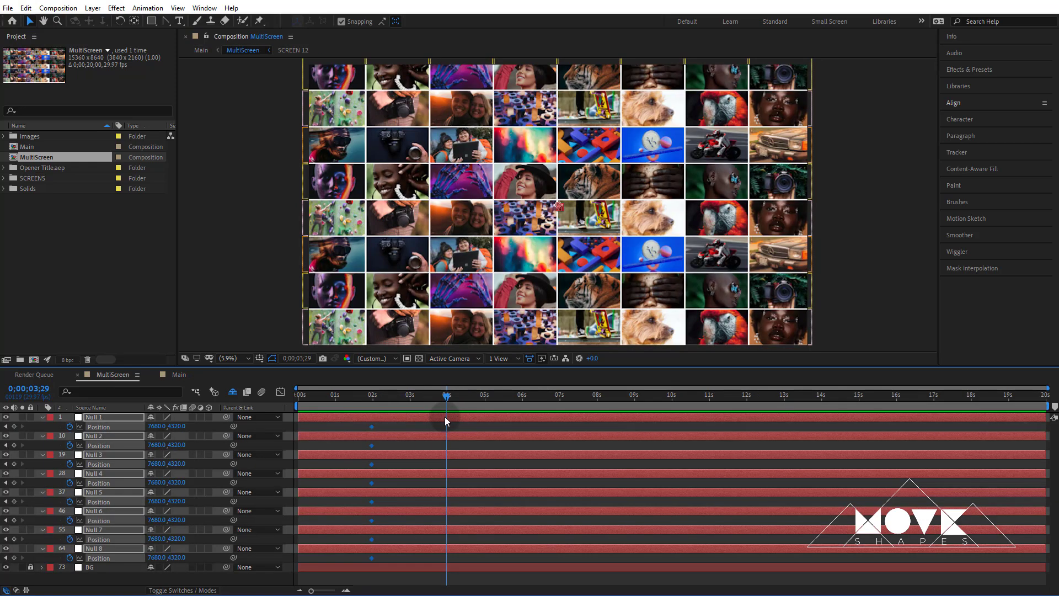
pyautogui.click(427, 428)
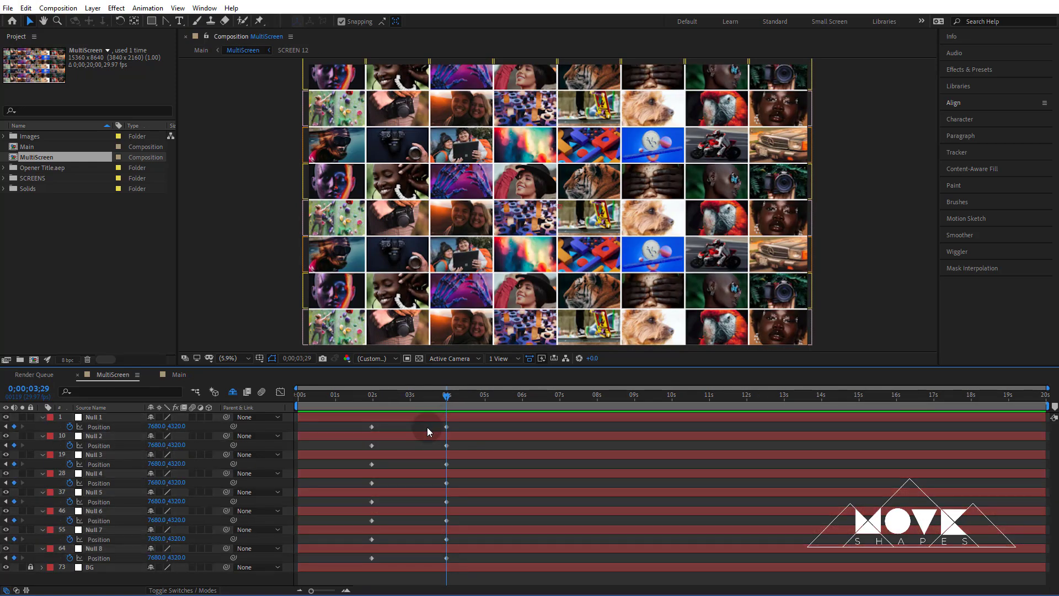
# Step: Try shifting Null 1's row to the left at 0;00;03;29, and undo the shift
pyautogui.click(451, 419)
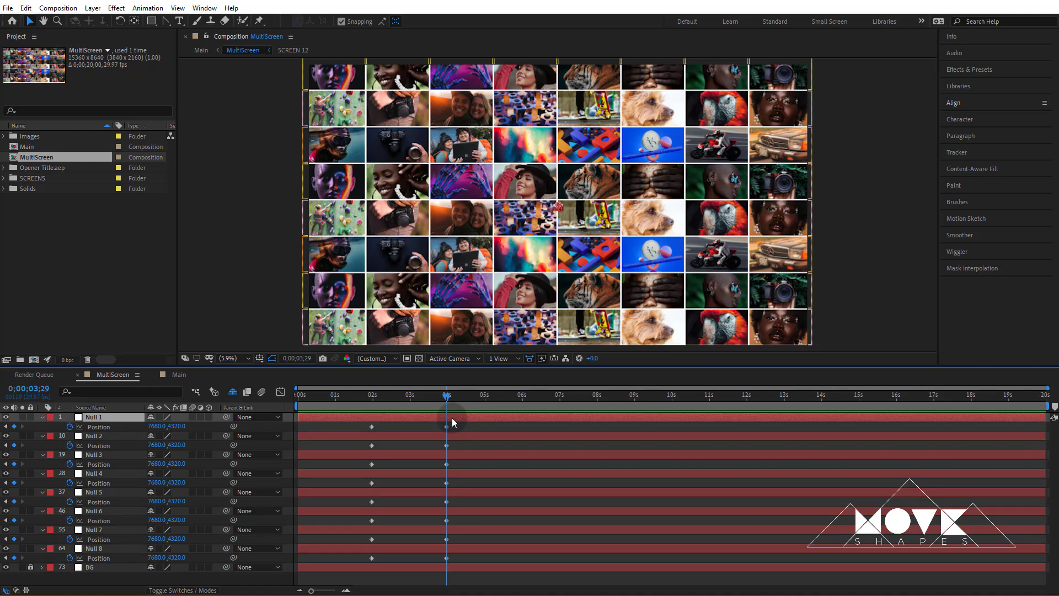
pyautogui.click(459, 429)
pyautogui.click(456, 419)
pyautogui.hotkey('shift', 'Left')
pyautogui.hotkey('shift', 'Left')
pyautogui.hotkey('shift', 'Left')
pyautogui.hotkey('shift', 'Left')
pyautogui.hotkey('shift', 'Left')
pyautogui.hotkey('shift', 'Left')
pyautogui.hotkey('shift', 'Left')
pyautogui.hotkey('shift', 'Left')
pyautogui.hotkey('shift', 'Left')
pyautogui.hotkey('shift', 'Left')
pyautogui.hotkey('shift', 'Left')
pyautogui.hotkey('shift', 'Left')
pyautogui.hotkey('shift', 'Left')
pyautogui.hotkey('shift', 'Left')
pyautogui.hotkey('shift', 'Left')
pyautogui.hotkey('shift', 'Left')
pyautogui.hotkey('shift', 'Left')
pyautogui.hotkey('shift', 'Left')
pyautogui.hotkey('shift', 'Left')
pyautogui.hotkey('shift', 'Left')
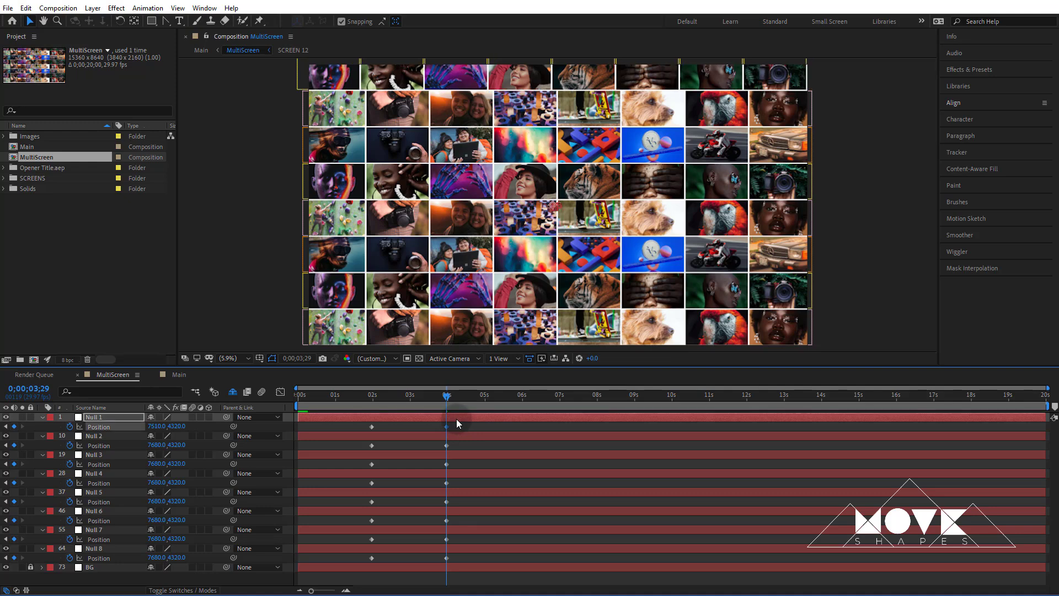
pyautogui.hotkey('ctrl', 'z')
pyautogui.hotkey('ctrl', 'z')
pyautogui.hotkey('ctrl', 'z')
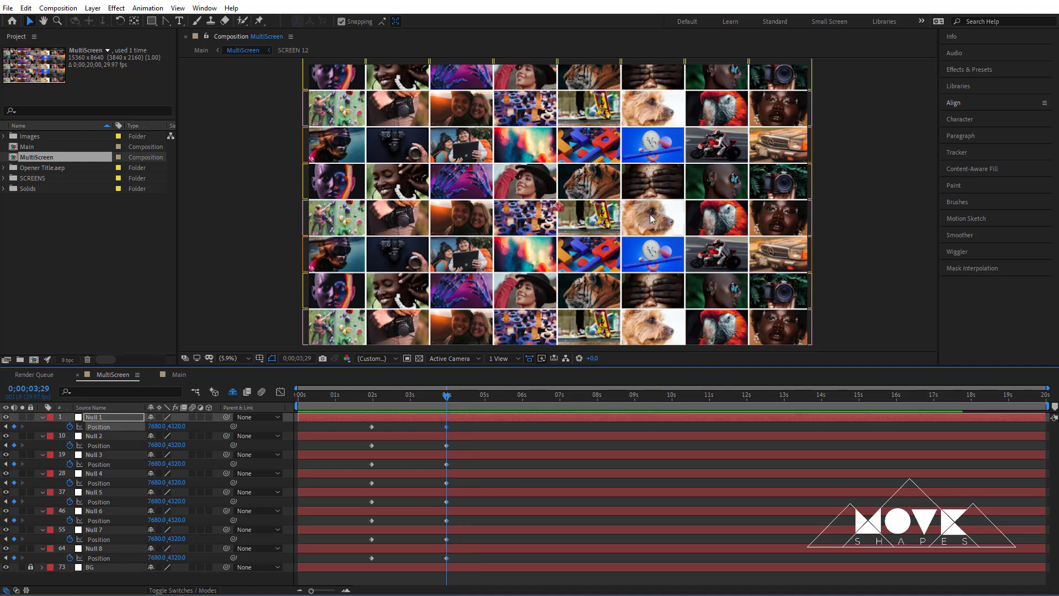
# Step: At 0;00;03;29, shift Null 2's row to the right to Position 8700.0, 4320.0
pyautogui.click(440, 436)
pyautogui.hotkey('shift', 'Right')
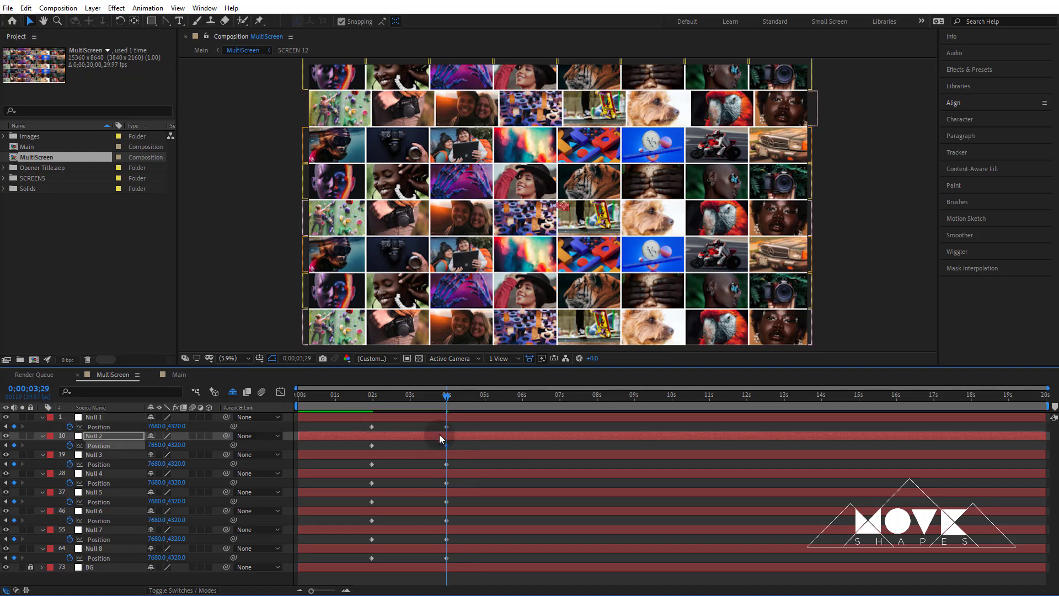
pyautogui.hotkey('shift', 'Right')
pyautogui.hotkey('shift', 'Right')
pyautogui.hotkey('shift', 'Right')
pyautogui.hotkey('shift', 'Right')
pyautogui.hotkey('shift', 'Right')
# Step: At 0;00;03;29, shift Null 3's row to the left to Position 6320.0, 4320.0
pyautogui.click(454, 457)
pyautogui.hotkey('shift', 'Left')
pyautogui.hotkey('shift', 'Left')
pyautogui.hotkey('shift', 'Left')
pyautogui.hotkey('shift', 'Left')
pyautogui.hotkey('shift', 'Left')
pyautogui.hotkey('shift', 'Left')
pyautogui.hotkey('shift', 'Left')
pyautogui.hotkey('shift', 'Left')
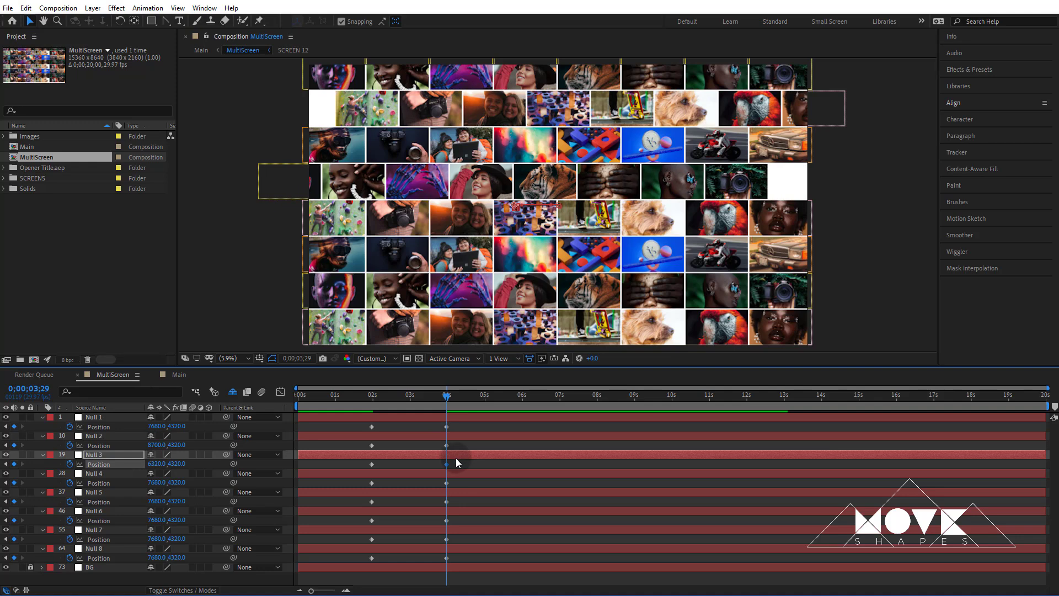
# Step: At 0;00;03;29, shift Null 5's row to the right to Position 9380.0, 4320.0
pyautogui.click(448, 491)
pyautogui.hotkey('shift', 'Right')
pyautogui.hotkey('shift', 'Right')
pyautogui.hotkey('shift', 'Right')
pyautogui.hotkey('shift', 'Right')
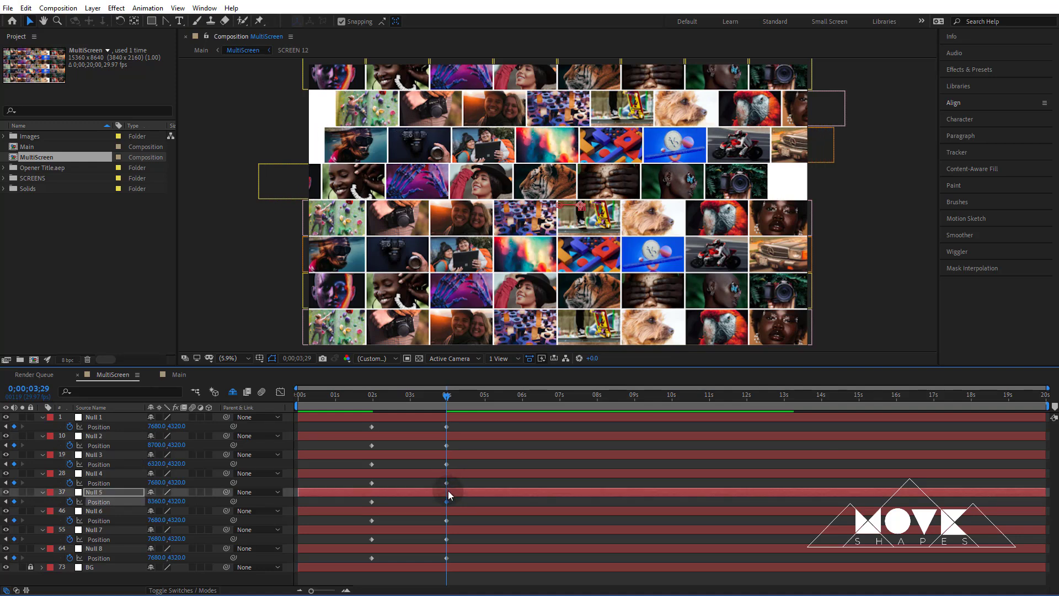
pyautogui.hotkey('shift', 'Right')
pyautogui.hotkey('shift', 'Right')
pyautogui.hotkey('shift', 'Right')
pyautogui.hotkey('shift', 'Right')
pyautogui.hotkey('shift', 'Right')
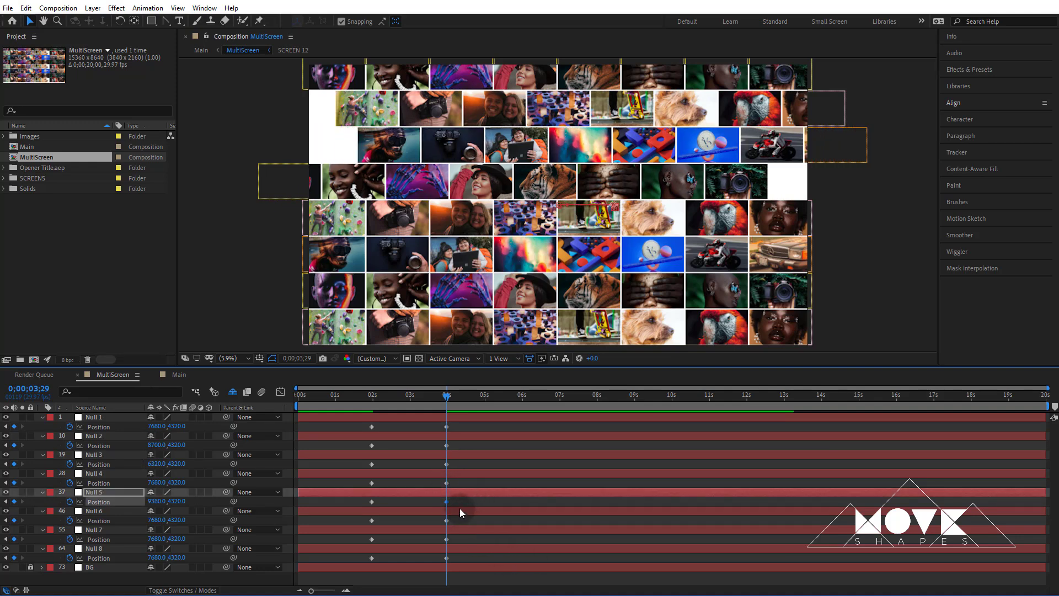
# Step: At 0;00;03;29, shift Null 6's row to the left to Position 5980.0, 4320.0
pyautogui.click(460, 512)
pyautogui.hotkey('shift', 'Left')
pyautogui.hotkey('shift', 'Left')
pyautogui.hotkey('shift', 'Left')
pyautogui.hotkey('shift', 'Left')
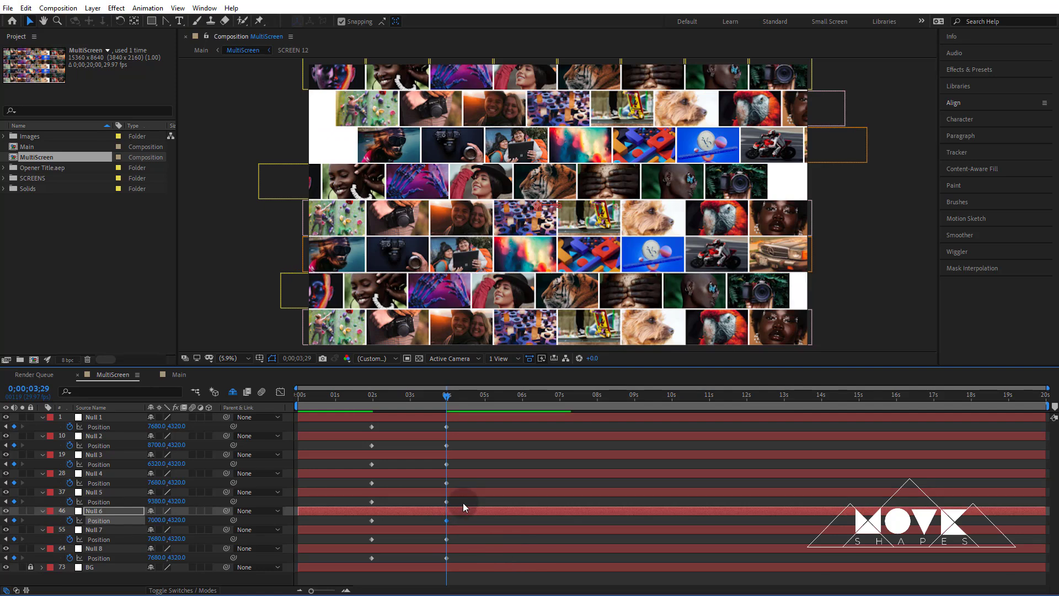
pyautogui.hotkey('shift', 'Left')
pyautogui.hotkey('shift', 'Left')
pyautogui.hotkey('shift', 'Left')
pyautogui.hotkey('shift', 'Left')
pyautogui.hotkey('shift', 'Left')
pyautogui.hotkey('shift', 'Left')
# Step: At 0;00;03;29, shift Null 7's row to the right to Position 9040.0, 4320.0
pyautogui.click(435, 530)
pyautogui.hotkey('shift', 'Right')
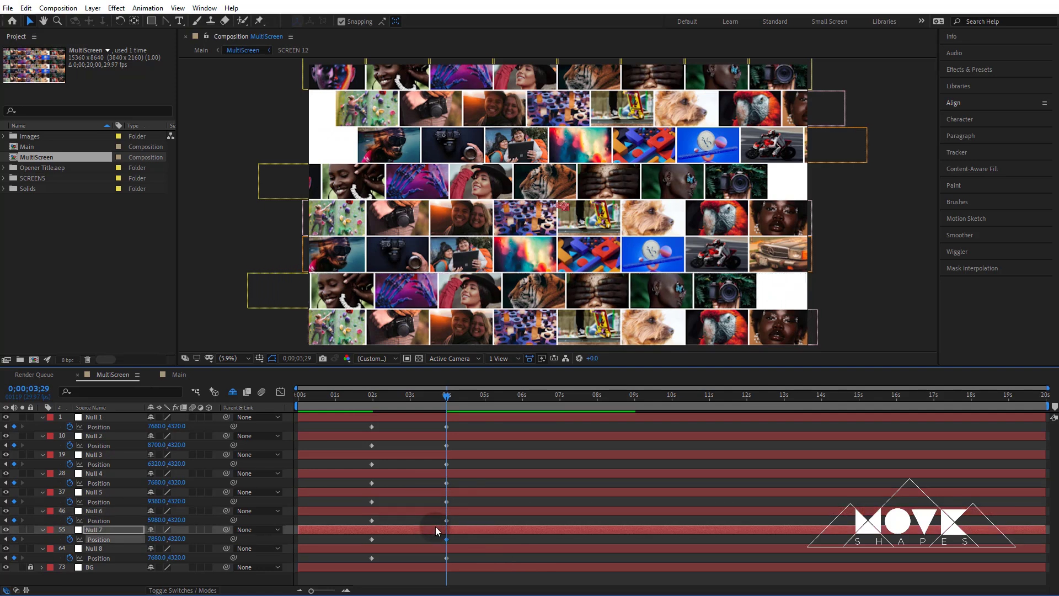
pyautogui.hotkey('shift', 'Right')
pyautogui.hotkey('shift', 'Right')
pyautogui.hotkey('shift', 'Right')
pyautogui.hotkey('shift', 'Right')
pyautogui.hotkey('shift', 'Right')
pyautogui.hotkey('shift', 'Right')
pyautogui.hotkey('shift', 'Right')
pyautogui.click(449, 521)
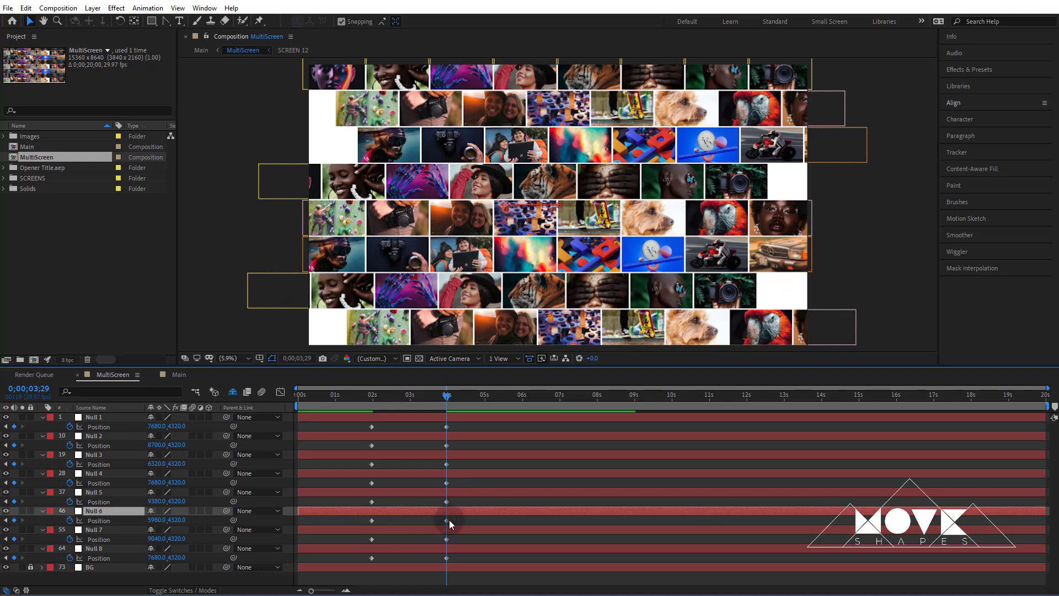
# Step: At 0;00;03;29, shift Null 8's row to the right to Position 10230.0, 4320.0, and clear the selection
pyautogui.click(451, 547)
pyautogui.hotkey('shift', 'Right')
pyautogui.hotkey('shift', 'Right')
pyautogui.hotkey('shift', 'Right')
pyautogui.hotkey('shift', 'Right')
pyautogui.hotkey('shift', 'Right')
pyautogui.hotkey('shift', 'Right')
pyautogui.hotkey('shift', 'Right')
pyautogui.hotkey('shift', 'Right')
pyautogui.hotkey('shift', 'Right')
pyautogui.hotkey('shift', 'Right')
pyautogui.hotkey('shift', 'Right')
pyautogui.hotkey('shift', 'Right')
pyautogui.hotkey('shift', 'Right')
pyautogui.hotkey('shift', 'Right')
pyautogui.hotkey('shift', 'Right')
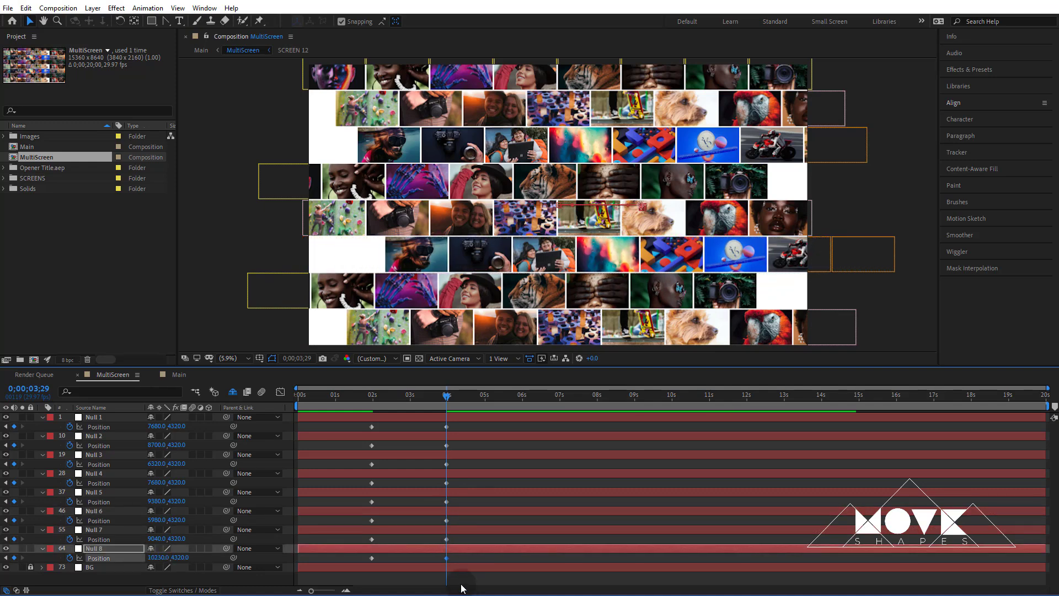
pyautogui.click(457, 567)
pyautogui.click(460, 568)
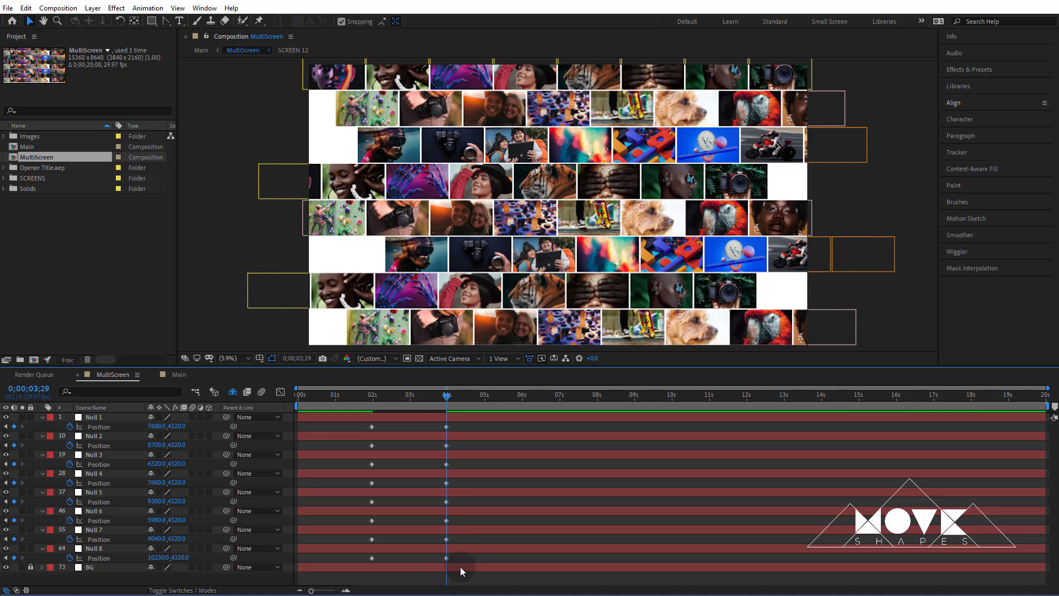
# Step: Fine-tune Null 7's row at 0;00;03;29 to Position 8802.0, 4320.0, and preview the row movement
pyautogui.click(455, 529)
pyautogui.hotkey('shift', 'Right')
pyautogui.press('Left')
pyautogui.press('Left')
pyautogui.press('Left')
pyautogui.press('Left')
pyautogui.hotkey('shift', 'Left')
pyautogui.hotkey('shift', 'Left')
pyautogui.moveTo(438, 408)
pyautogui.mouseDown()
pyautogui.moveTo(389, 403)
pyautogui.moveTo(378, 406)
pyautogui.moveTo(441, 406)
pyautogui.moveTo(356, 425)
pyautogui.moveTo(446, 426)
pyautogui.mouseUp()
# Step: Try shifting Null 3's row further to the left at 0;00;03;29, and undo the shift
pyautogui.click(445, 436)
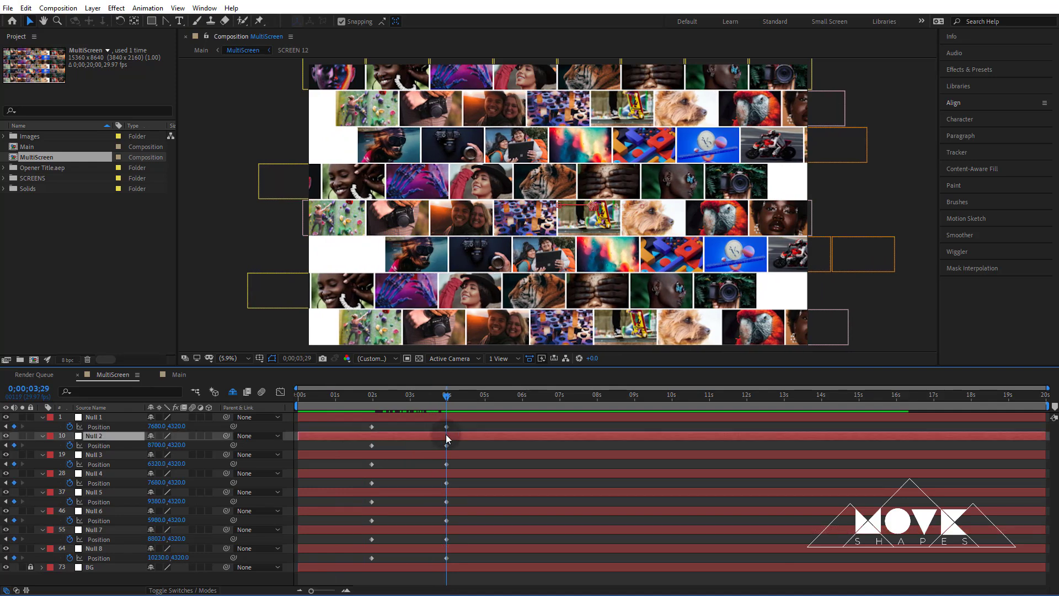
pyautogui.click(445, 454)
pyautogui.hotkey('shift', 'Left')
pyautogui.hotkey('ctrl', 'z')
# Step: At 0;00;03;29, shift Null 4's row to the left to Position 7000.0, 4320.0, and preview the movement
pyautogui.click(445, 473)
pyautogui.hotkey('shift', 'Left')
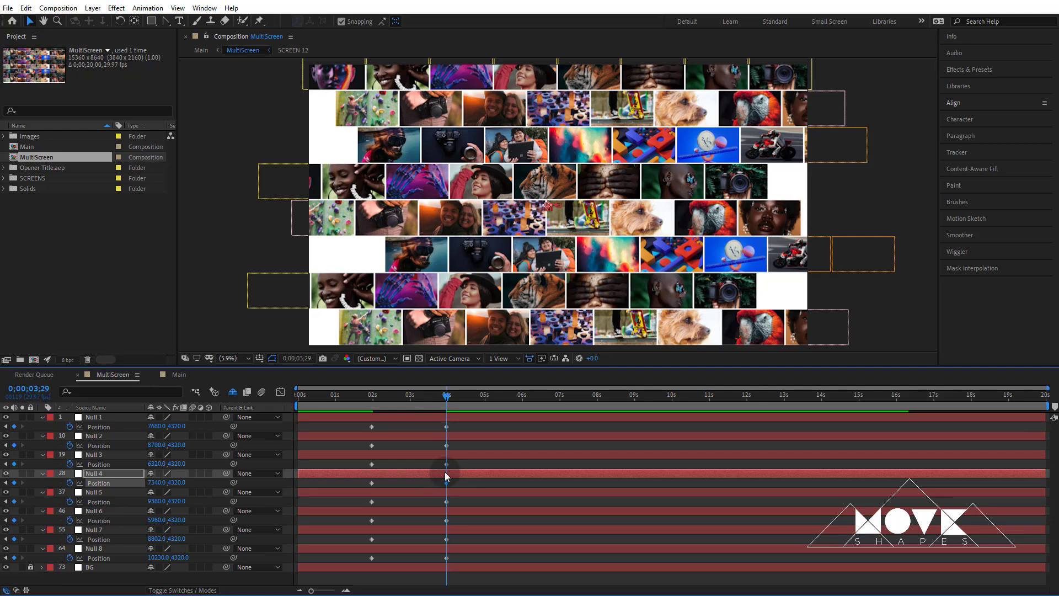
pyautogui.hotkey('shift', 'Left')
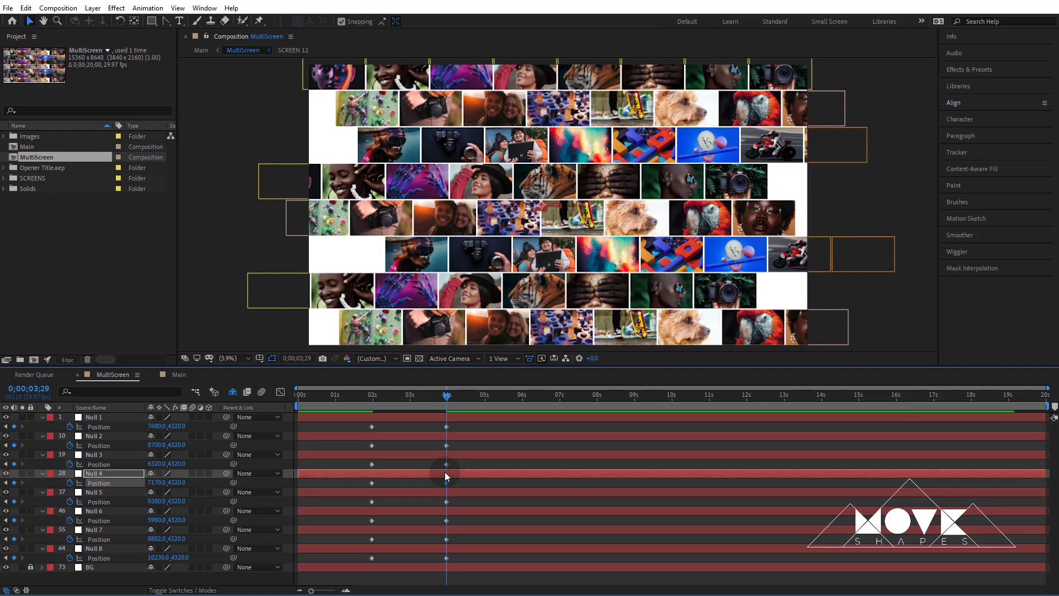
pyautogui.hotkey('shift', 'Left')
pyautogui.moveTo(382, 398); pyautogui.dragTo(445, 408)
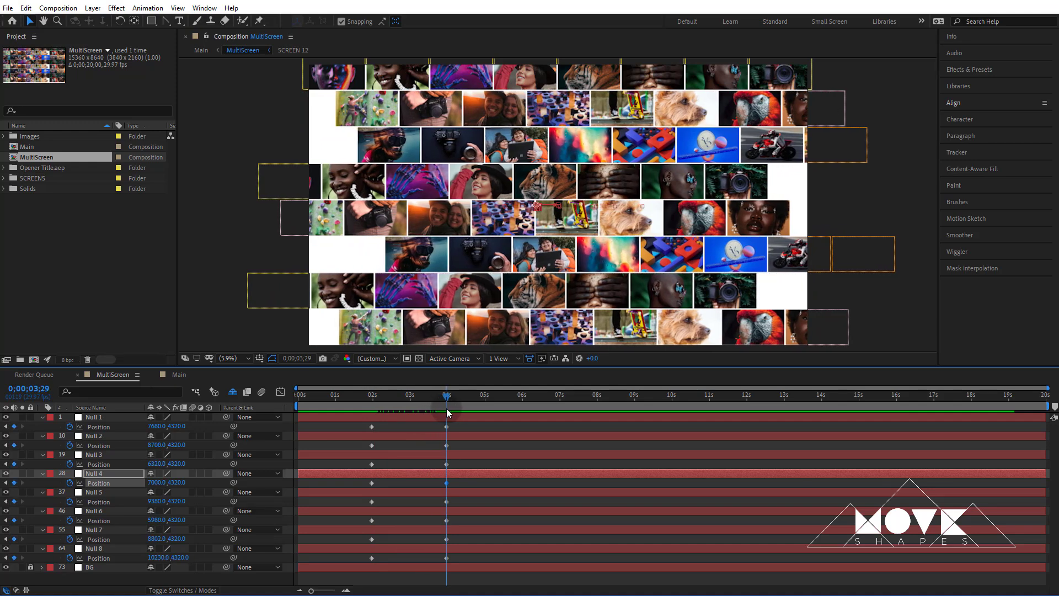
# Step: Preview the zoom and the sliding rows in Main between the 4-second and 6-second keyframes
pyautogui.click(196, 391)
pyautogui.click(144, 388)
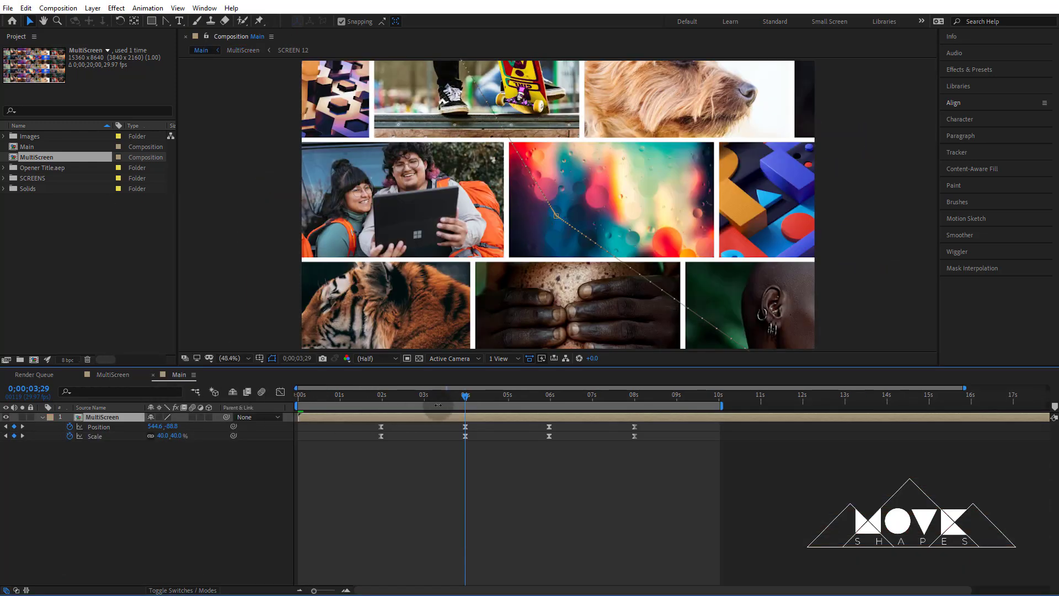
pyautogui.click(550, 399)
pyautogui.moveTo(550, 403); pyautogui.dragTo(461, 443)
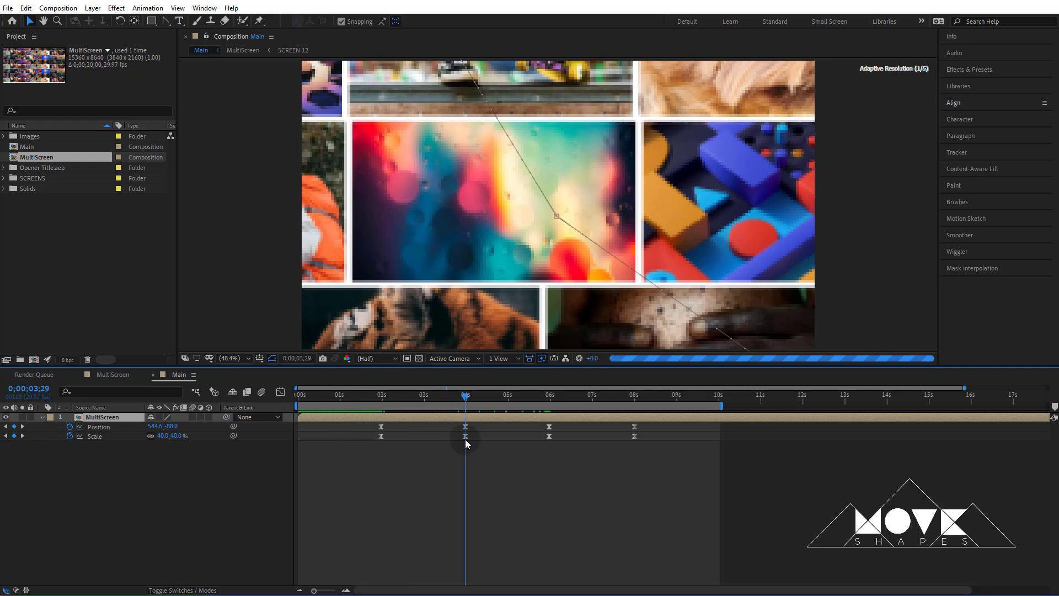
pyautogui.click(497, 460)
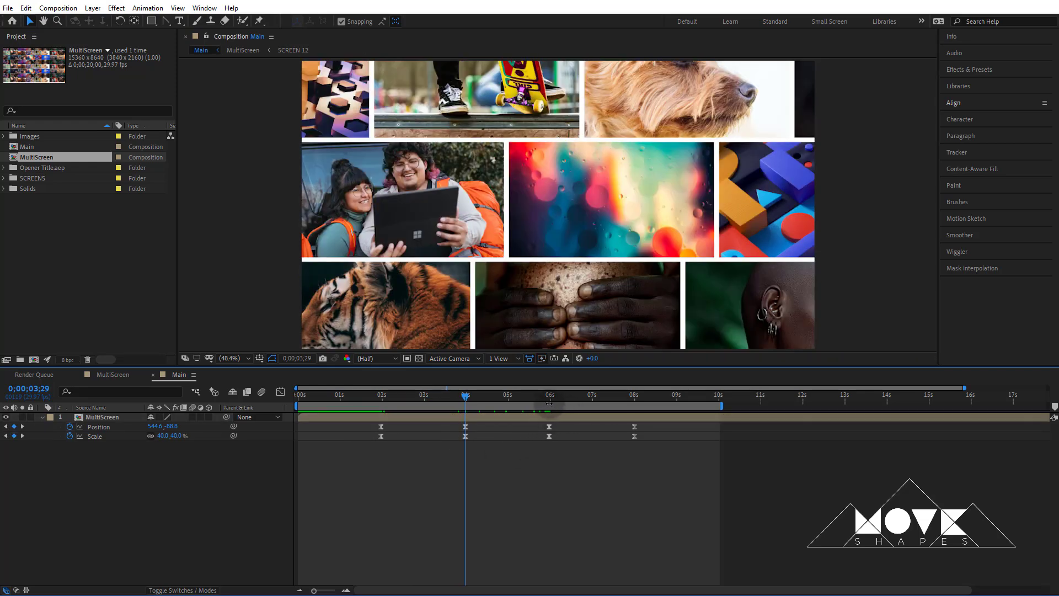
# Step: Move Main's time to the 6-second keyframes, and in MultiScreen shift Null 1's row right to Position 8700.0, 4320.0 at 0;00;05;29
pyautogui.click(549, 403)
pyautogui.doubleClick(551, 417)
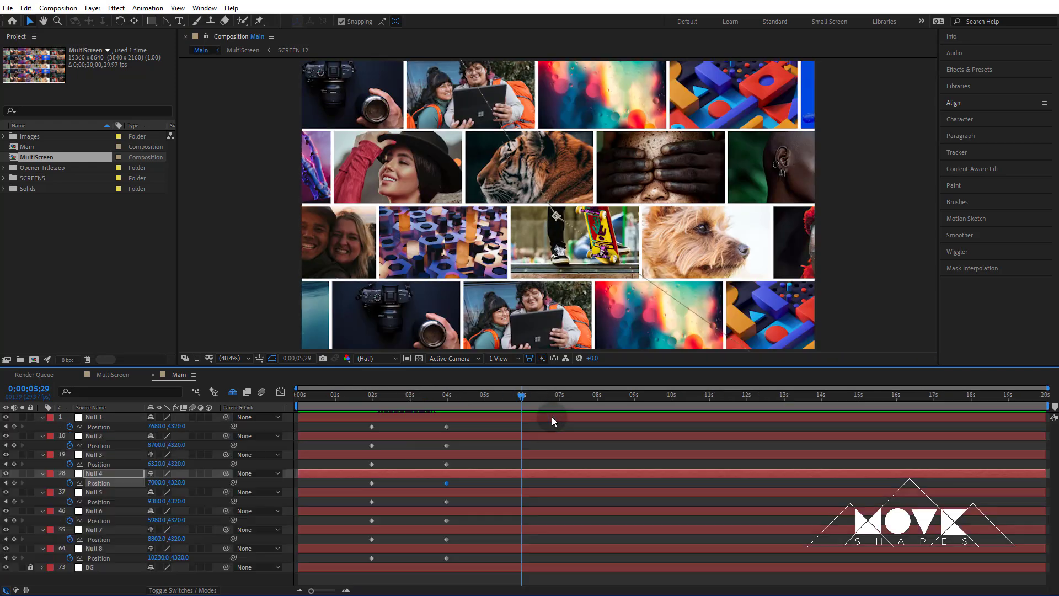
pyautogui.click(511, 419)
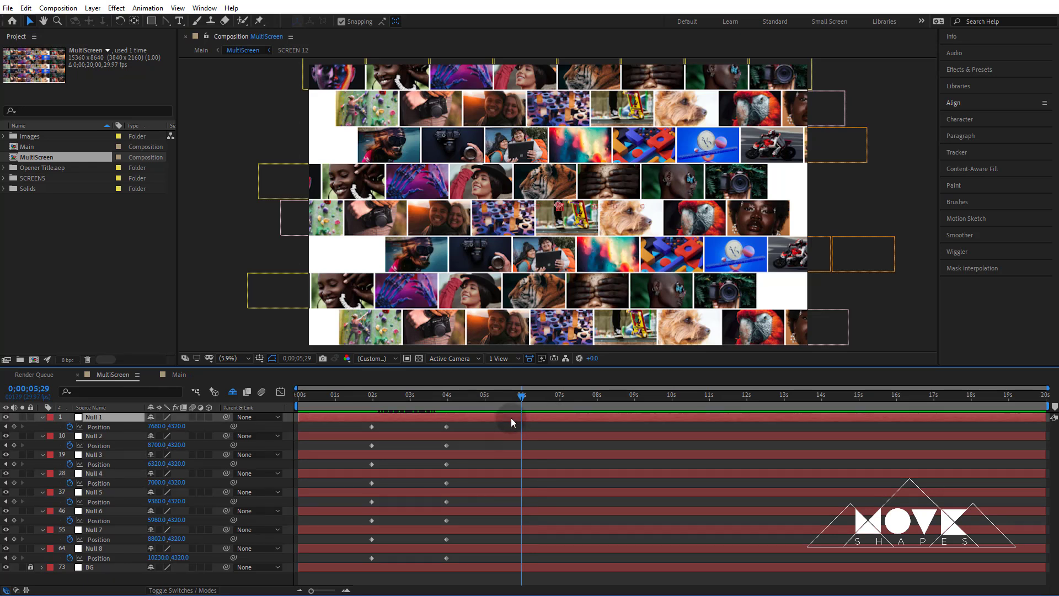
pyautogui.hotkey('shift', 'Right')
pyautogui.hotkey('shift', 'Right')
pyautogui.hotkey('shift', 'Right')
pyautogui.hotkey('shift', 'Right')
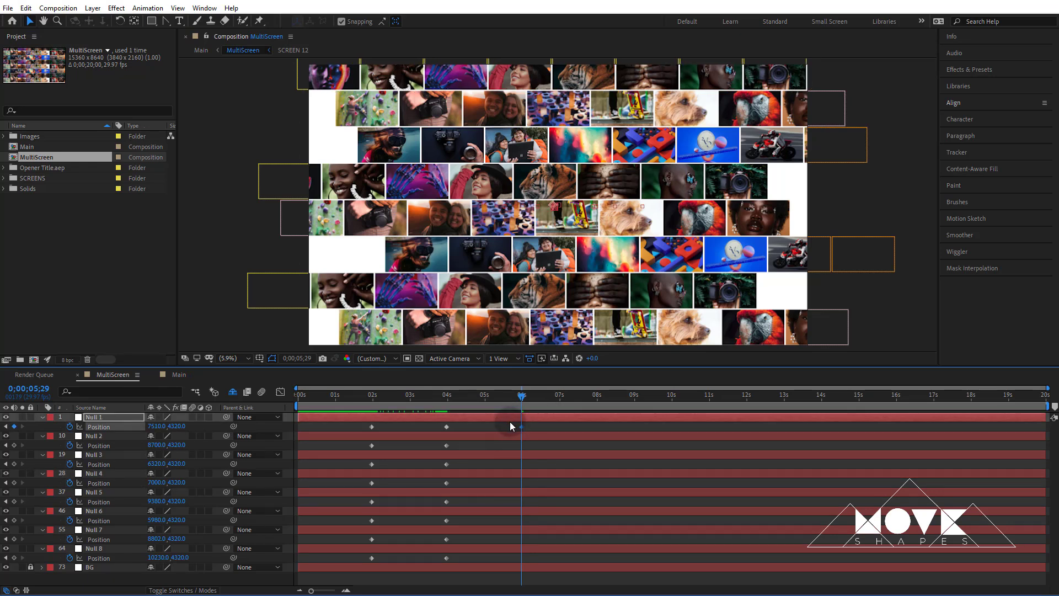
pyautogui.hotkey('shift', 'Right')
pyautogui.hotkey('shift', 'Right')
# Step: At 0;00;05;29, shift Null 2's row to the right to Position 9890.0, 4320.0
pyautogui.click(521, 436)
pyautogui.hotkey('shift', 'Right')
pyautogui.hotkey('shift', 'Right')
pyautogui.hotkey('shift', 'Right')
pyautogui.hotkey('shift', 'Right')
pyautogui.hotkey('shift', 'Right')
pyautogui.hotkey('shift', 'Right')
pyautogui.hotkey('shift', 'Right')
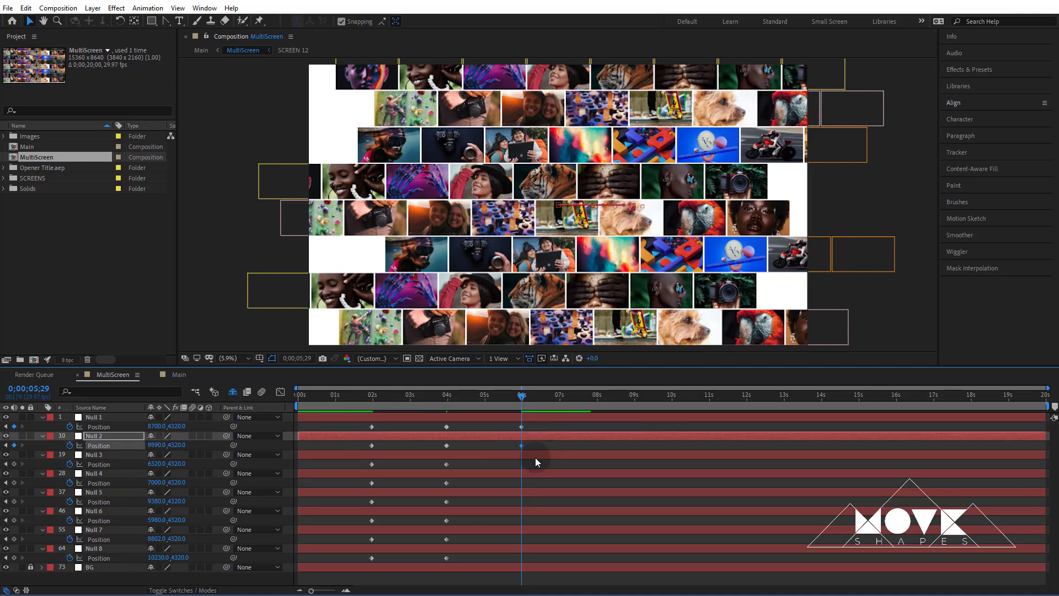
# Step: At 0;00;05;29, shift Null 3's row to the left to Position 5130.0, 4320.0
pyautogui.click(525, 454)
pyautogui.hotkey('shift', 'Left')
pyautogui.hotkey('shift', 'Left')
pyautogui.hotkey('shift', 'Left')
pyautogui.hotkey('shift', 'Left')
pyautogui.hotkey('shift', 'Left')
pyautogui.hotkey('shift', 'Left')
pyautogui.hotkey('shift', 'Left')
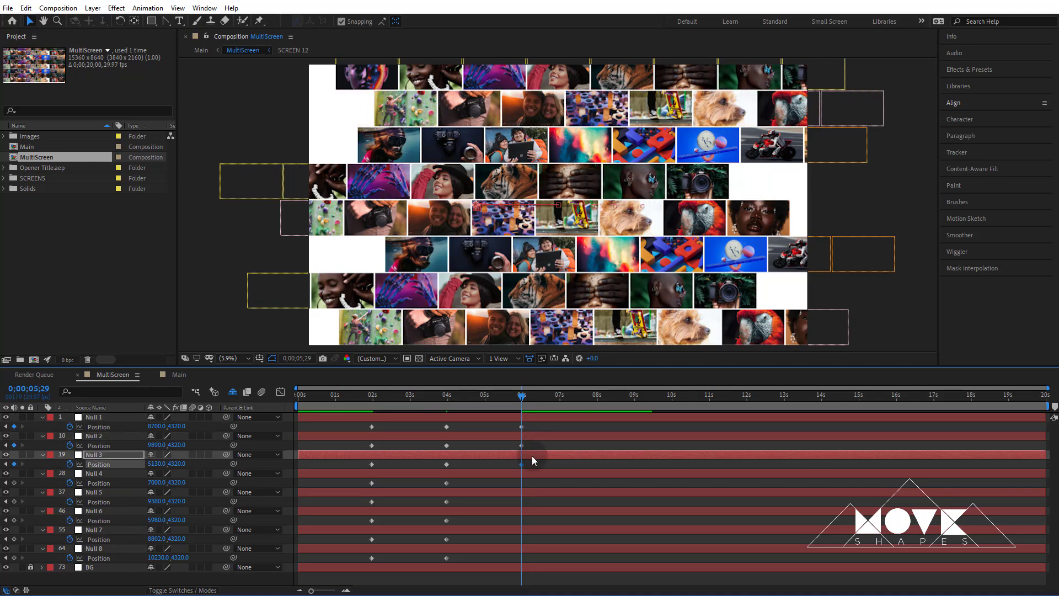
# Step: At 0;00;05;29, shift Null 4's row to the right to Position 8700.0, 4320.0
pyautogui.click(528, 475)
pyautogui.hotkey('shift', 'Left')
pyautogui.hotkey('shift', 'Right')
pyautogui.hotkey('shift', 'Right')
pyautogui.hotkey('shift', 'Right')
pyautogui.hotkey('shift', 'Right')
pyautogui.hotkey('shift', 'Right')
pyautogui.hotkey('shift', 'Right')
pyautogui.hotkey('shift', 'Right')
pyautogui.hotkey('shift', 'Right')
pyautogui.hotkey('shift', 'Right')
pyautogui.hotkey('shift', 'Right')
pyautogui.hotkey('shift', 'Right')
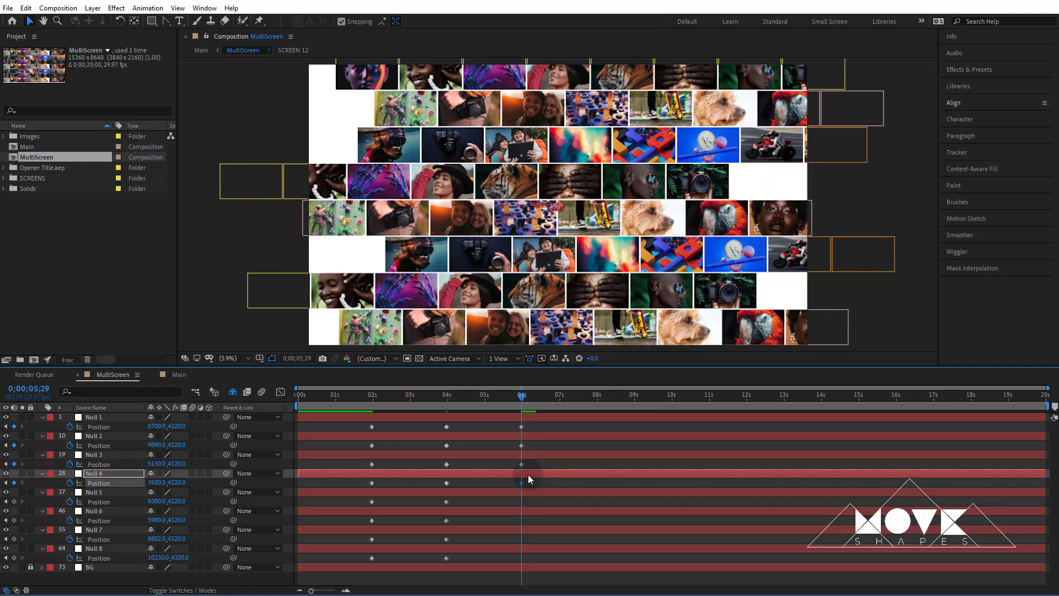
# Step: At 0;00;05;29, shift Null 5's row to the right to Position 10570.0, 4320.0
pyautogui.click(528, 490)
pyautogui.hotkey('shift', 'Left')
pyautogui.hotkey('shift', 'Right')
pyautogui.moveTo(528, 409)
pyautogui.mouseDown()
pyautogui.moveTo(477, 402)
pyautogui.moveTo(518, 409)
pyautogui.mouseUp()
pyautogui.click(529, 493)
pyautogui.hotkey('shift', 'Right')
pyautogui.hotkey('shift', 'Right')
pyautogui.hotkey('shift', 'Right')
pyautogui.hotkey('shift', 'Right')
pyautogui.hotkey('shift', 'Right')
pyautogui.hotkey('shift', 'Right')
pyautogui.hotkey('shift', 'Right')
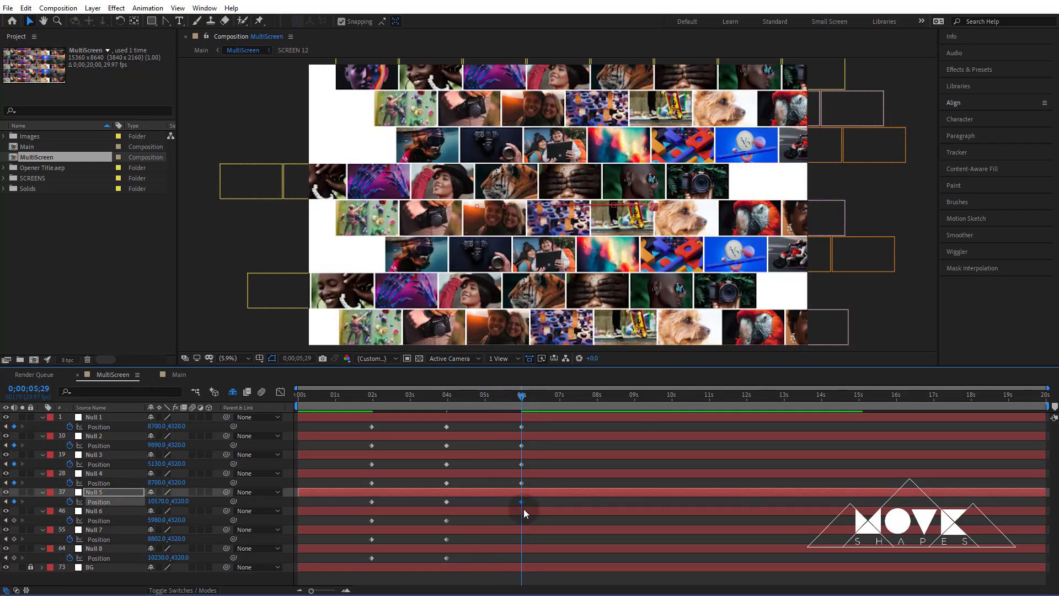
# Step: At 0;00;05;29, shift Null 6's row to the left to Position 4790.0, 4320.0
pyautogui.click(524, 511)
pyautogui.hotkey('shift', 'Left')
pyautogui.hotkey('shift', 'Left')
pyautogui.hotkey('shift', 'Left')
pyautogui.hotkey('shift', 'Left')
pyautogui.hotkey('shift', 'Left')
pyautogui.hotkey('shift', 'Left')
pyautogui.hotkey('shift', 'Left')
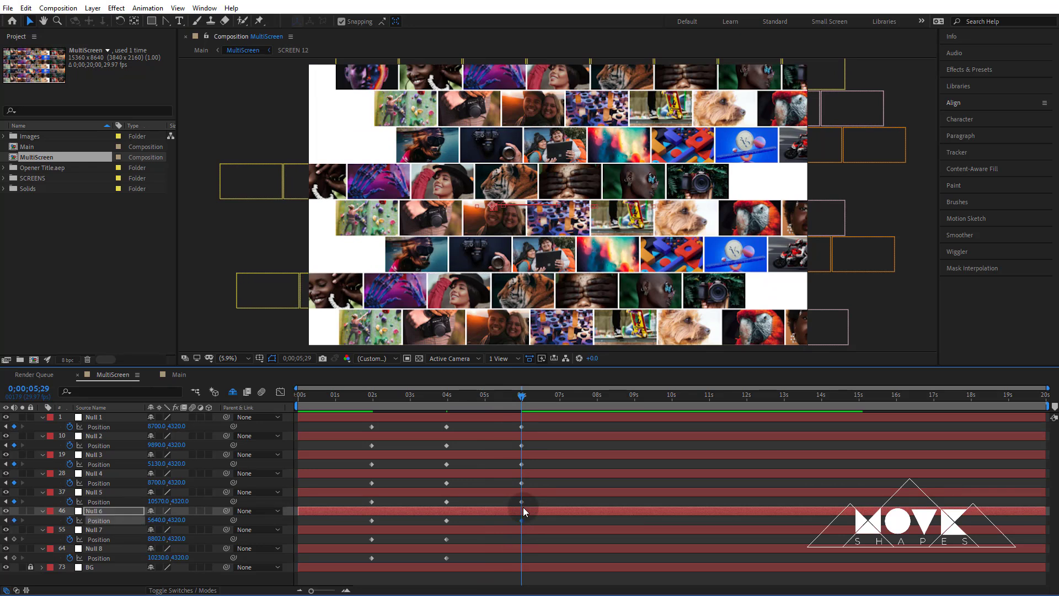
# Step: At 0;00;05;29, shift Null 7's row to the right to Position 10502.0, 4320.0
pyautogui.click(520, 530)
pyautogui.hotkey('shift', 'Left')
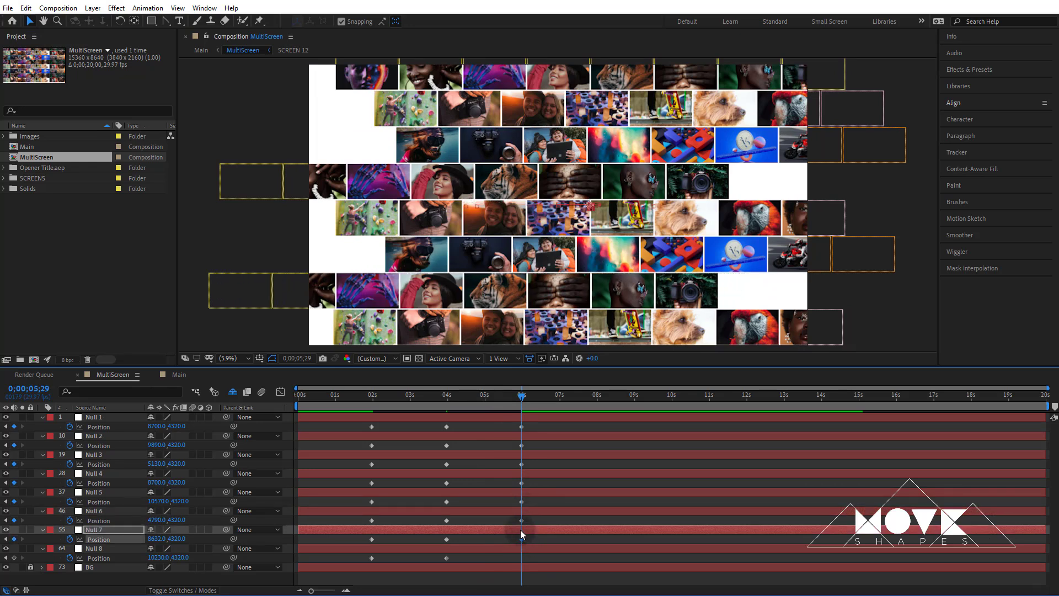
pyautogui.hotkey('shift', 'Right')
pyautogui.hotkey('shift', 'Right')
pyautogui.hotkey('shift', 'Right')
pyautogui.hotkey('shift', 'Right')
pyautogui.hotkey('shift', 'Right')
pyautogui.hotkey('shift', 'Right')
pyautogui.hotkey('shift', 'Right')
pyautogui.hotkey('shift', 'Right')
pyautogui.hotkey('shift', 'Right')
pyautogui.hotkey('shift', 'Right')
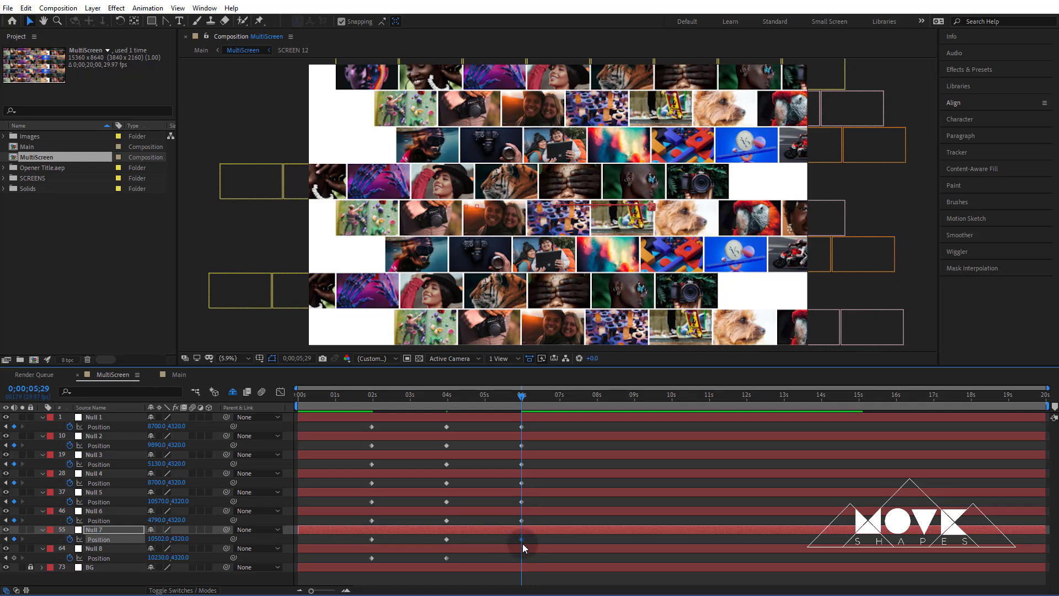
# Step: At 0;00;05;29, shift Null 8's row to the right to Position 11250.0, 4320.0, and clear the selection
pyautogui.click(528, 548)
pyautogui.hotkey('shift', 'Left')
pyautogui.hotkey('shift', 'Right')
pyautogui.hotkey('shift', 'Right')
pyautogui.hotkey('shift', 'Right')
pyautogui.hotkey('shift', 'Right')
pyautogui.hotkey('shift', 'Right')
pyautogui.hotkey('shift', 'Right')
pyautogui.hotkey('shift', 'Right')
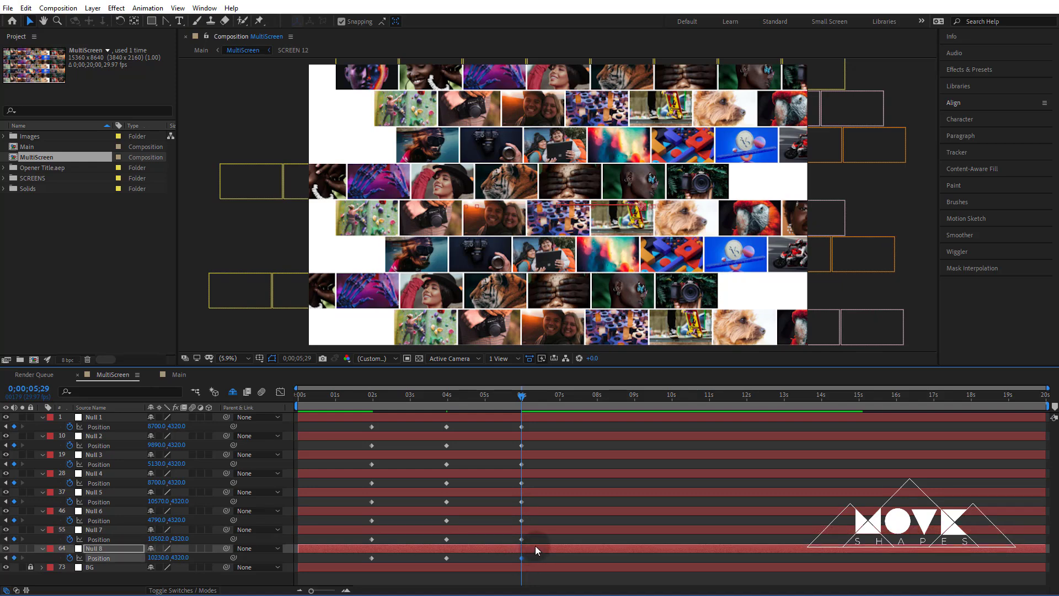
pyautogui.click(537, 570)
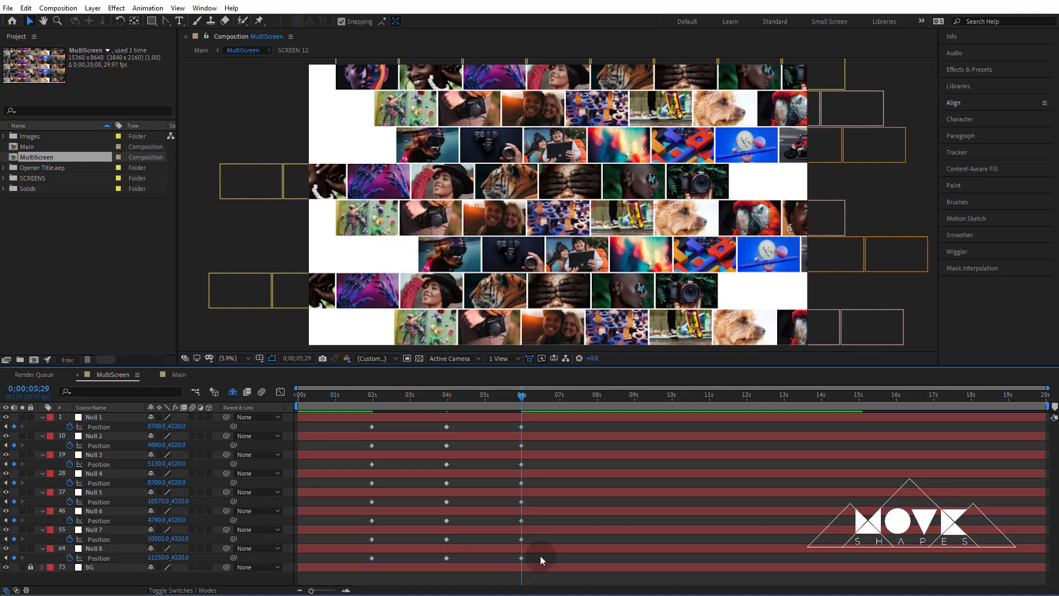
# Step: Apply Easy Ease to all Position keyframes of Null 1 through Null 8
pyautogui.moveTo(449, 408); pyautogui.dragTo(366, 572)
pyautogui.rightClick(521, 426)
pyautogui.moveTo(600, 562)
pyautogui.click(806, 490)
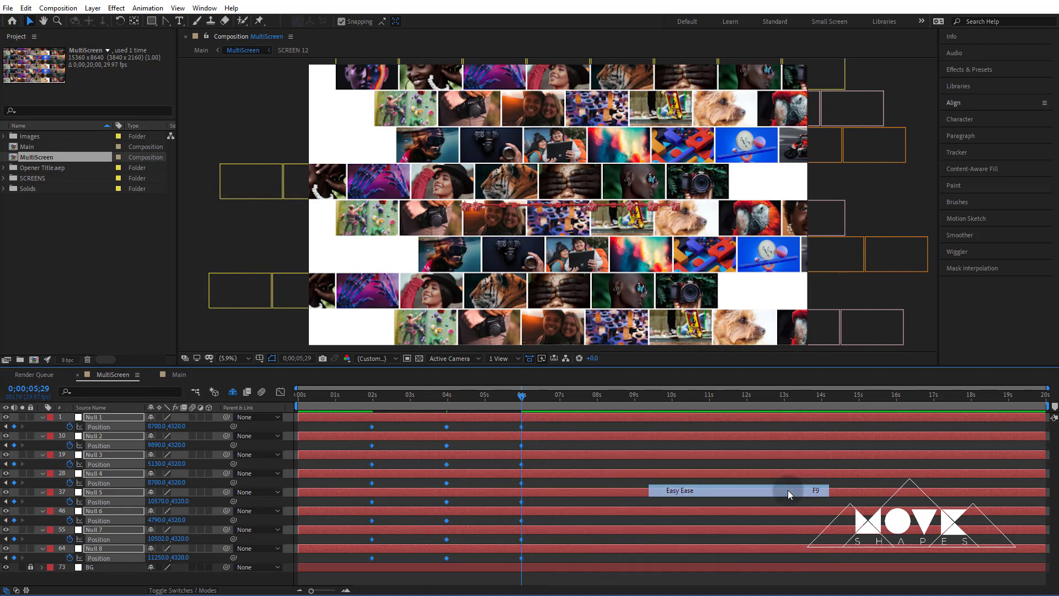
# Step: In the Graph Editor, stretch the easing handles of the nulls' Position keyframes toward the earlier keyframes, and return to the layer bars
pyautogui.click(280, 393)
pyautogui.moveTo(546, 547); pyautogui.dragTo(322, 568)
pyautogui.moveTo(508, 554); pyautogui.dragTo(398, 556)
pyautogui.click(280, 393)
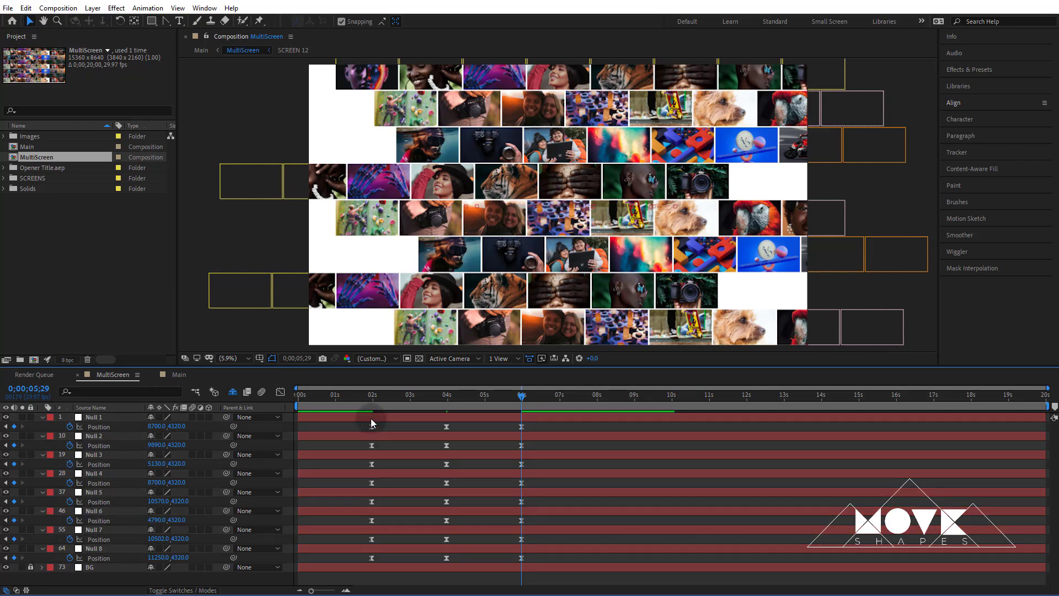
# Step: Play back the rows' sliding animation in the MultiScreen composition from about 0;00;01;27
pyautogui.click(369, 395)
pyautogui.press('space')
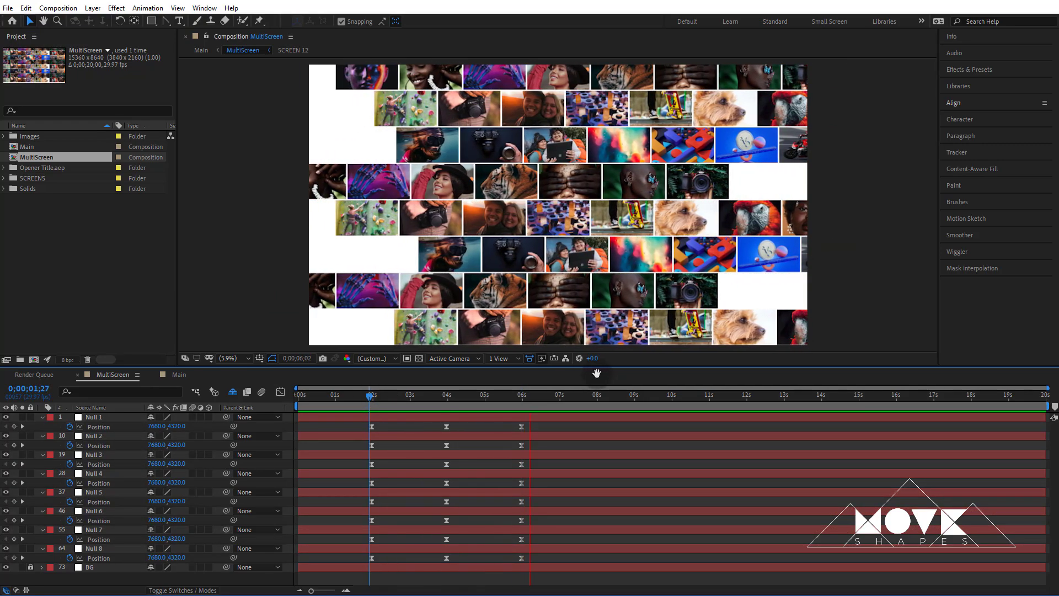
pyautogui.press('space')
# Step: Open the Main composition and play back the zoom together with the sliding rows
pyautogui.click(196, 391)
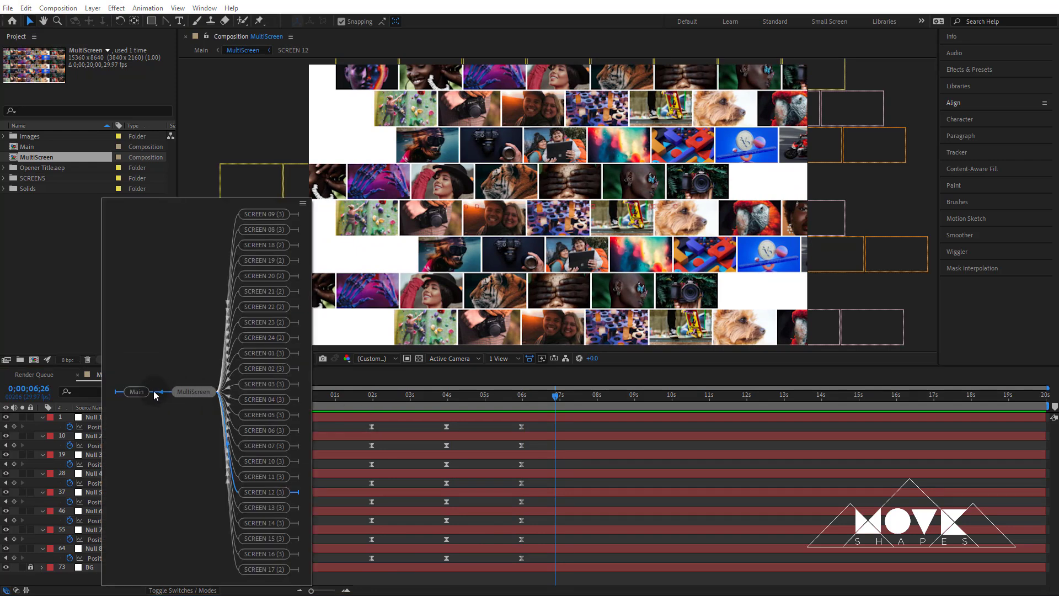
pyautogui.click(156, 390)
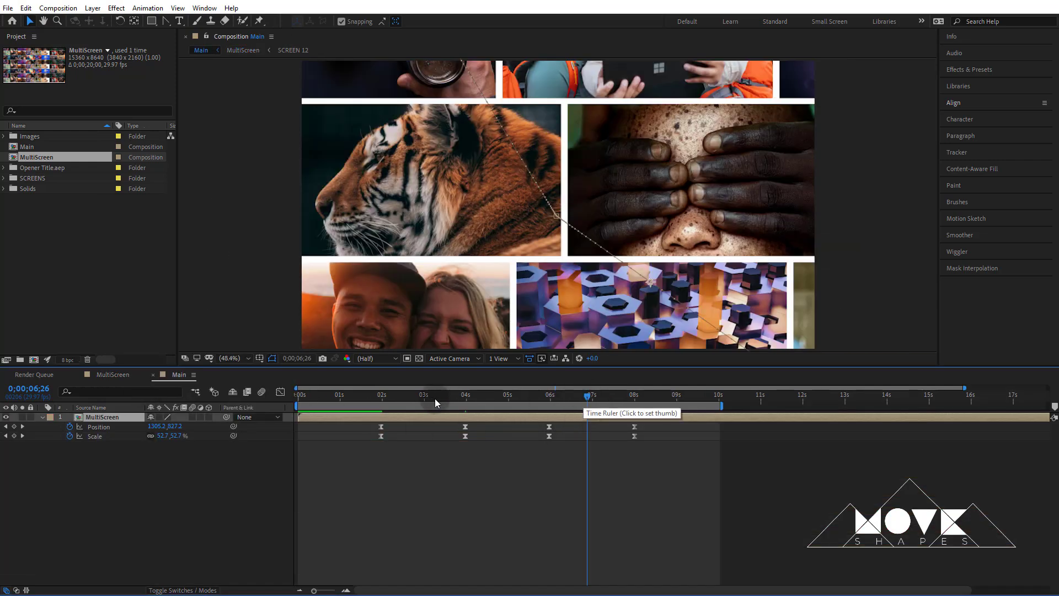
pyautogui.press('space')
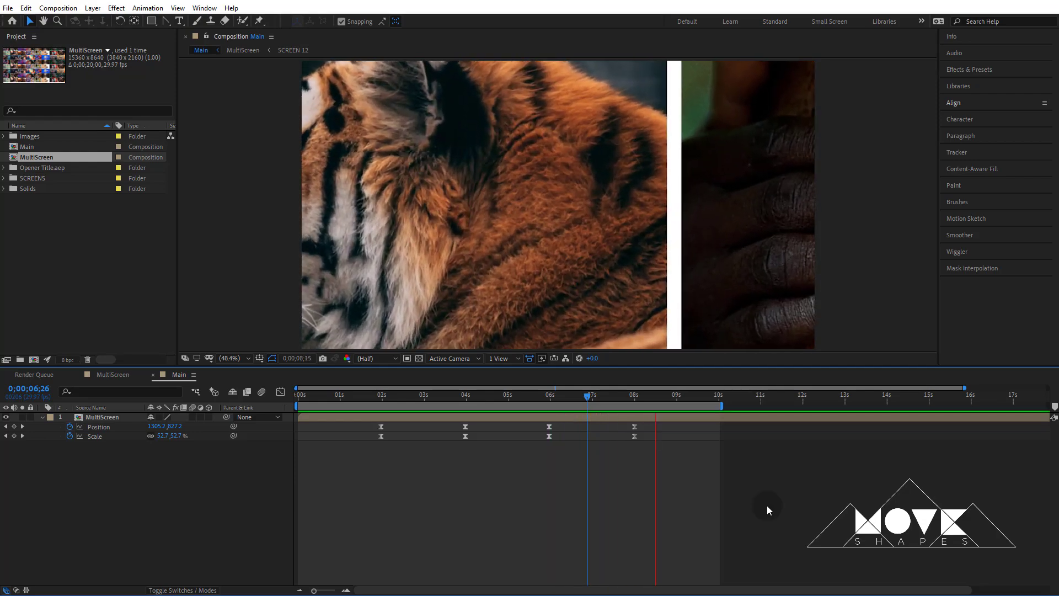
# Step: At 0;00;08;00, reframe the MultiScreen layer on the hands-over-eyes image with Position 562.0, 1294.7 and Scale 104.0%
pyautogui.moveTo(573, 405); pyautogui.dragTo(636, 440)
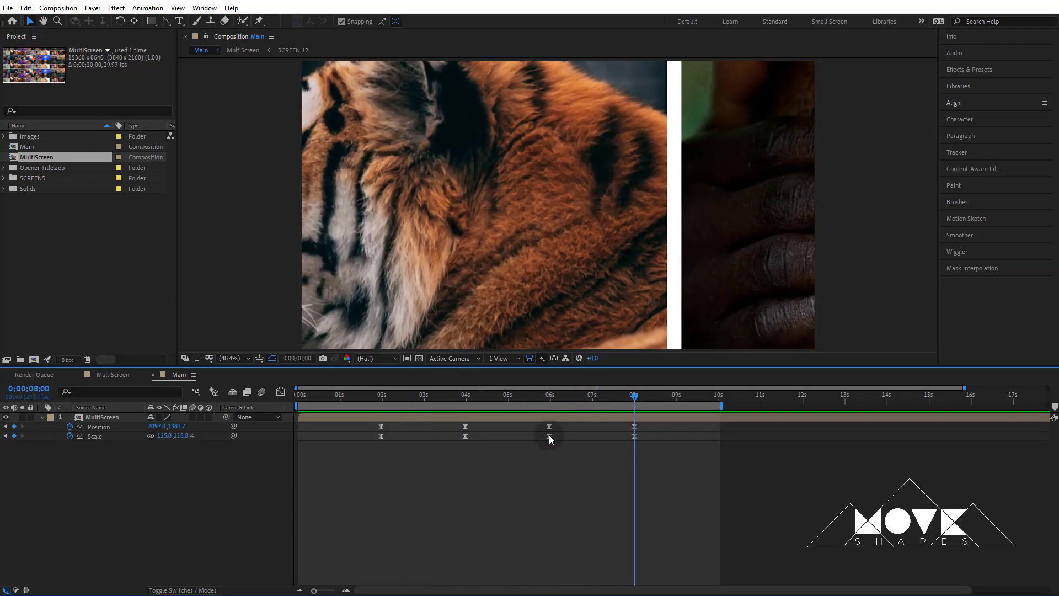
pyautogui.moveTo(158, 429); pyautogui.dragTo(74, 425)
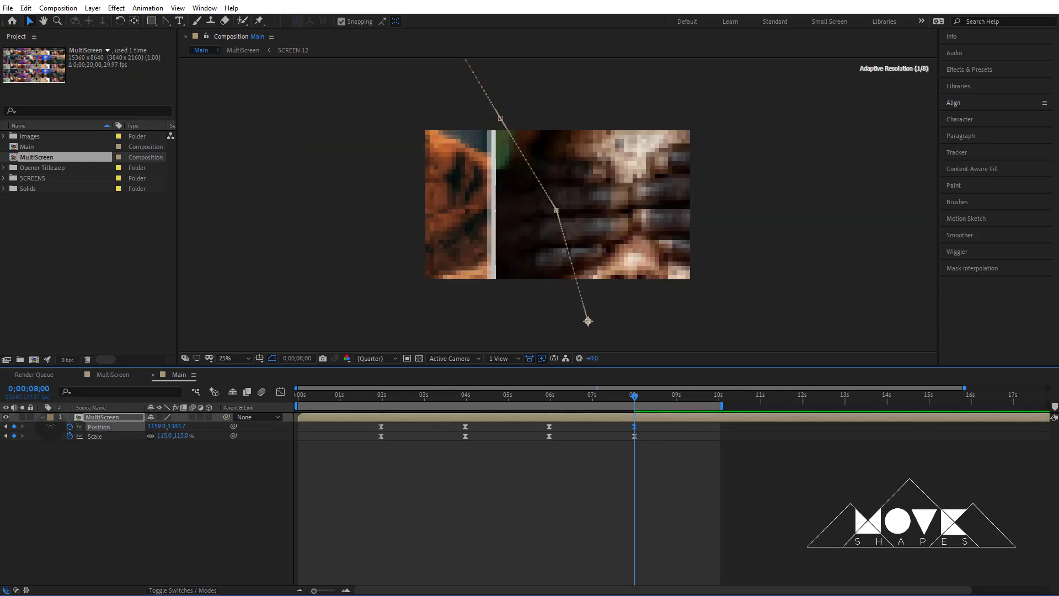
pyautogui.moveTo(162, 429); pyautogui.dragTo(25, 437)
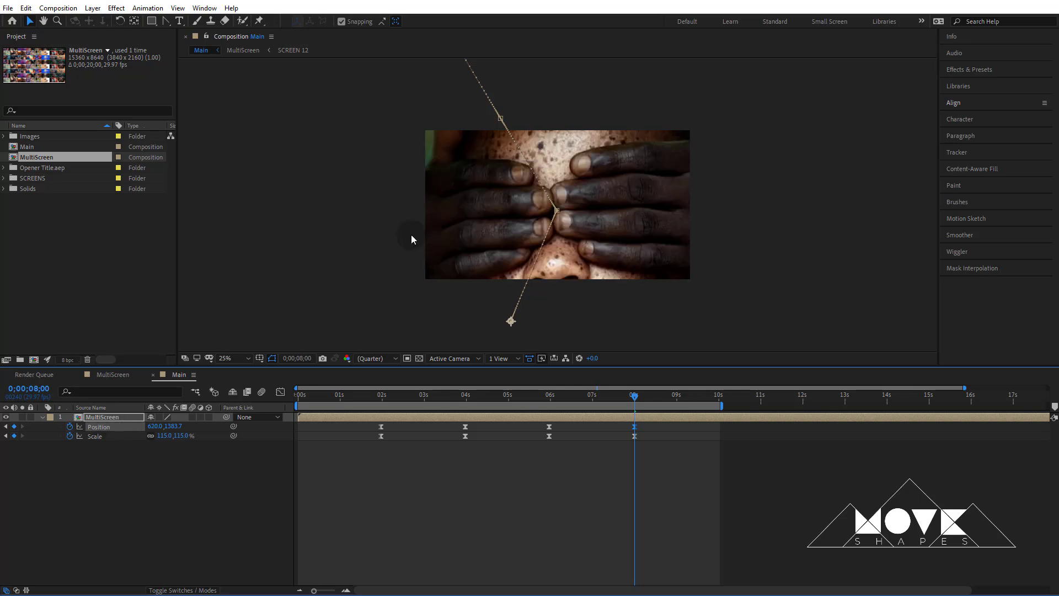
pyautogui.click(635, 453)
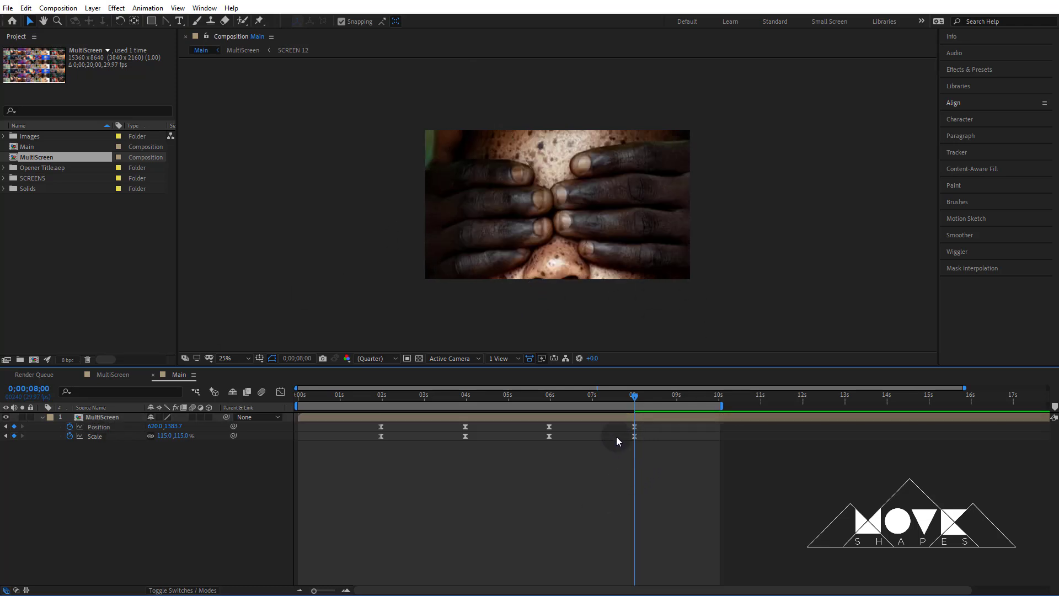
pyautogui.moveTo(179, 436); pyautogui.dragTo(191, 461)
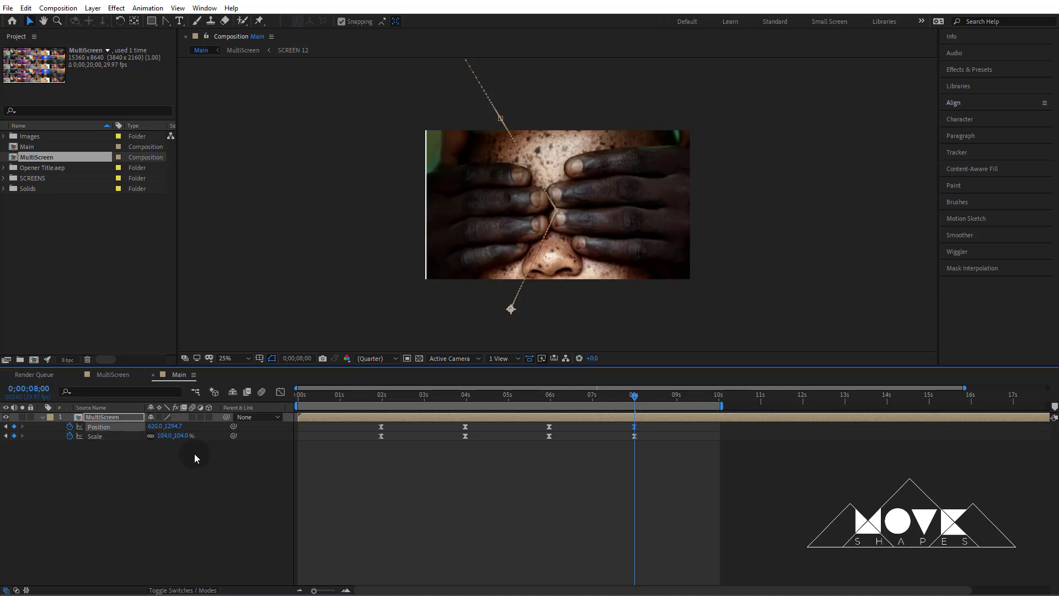
pyautogui.moveTo(154, 429); pyautogui.dragTo(129, 429)
pyautogui.click(441, 490)
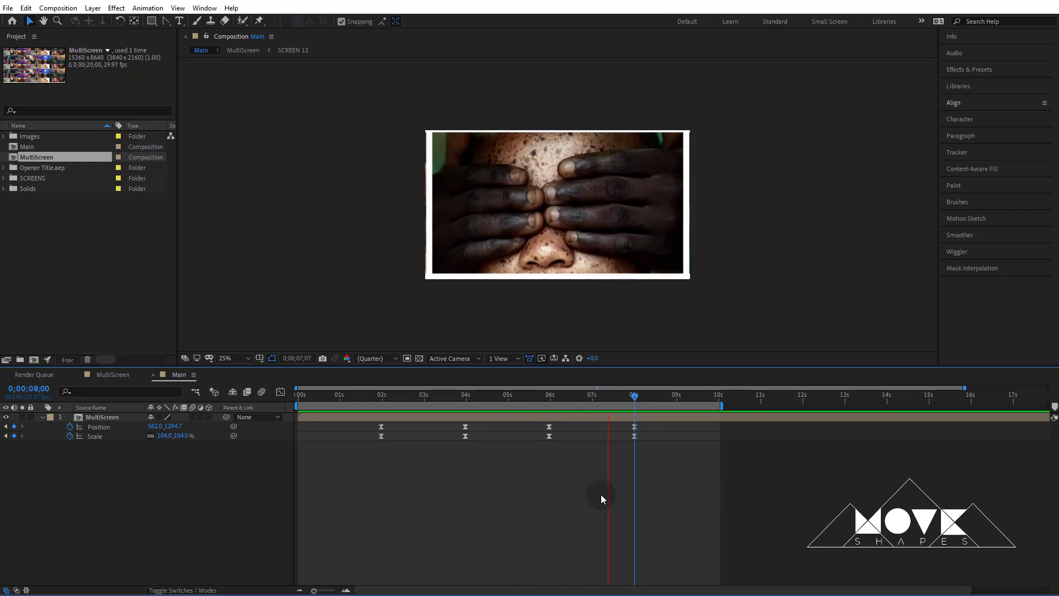
# Step: Fit the Main composition in the viewer and scrub the zoom from 0;00;05;29 to 0;00;08;00
pyautogui.click(225, 358)
pyautogui.click(229, 372)
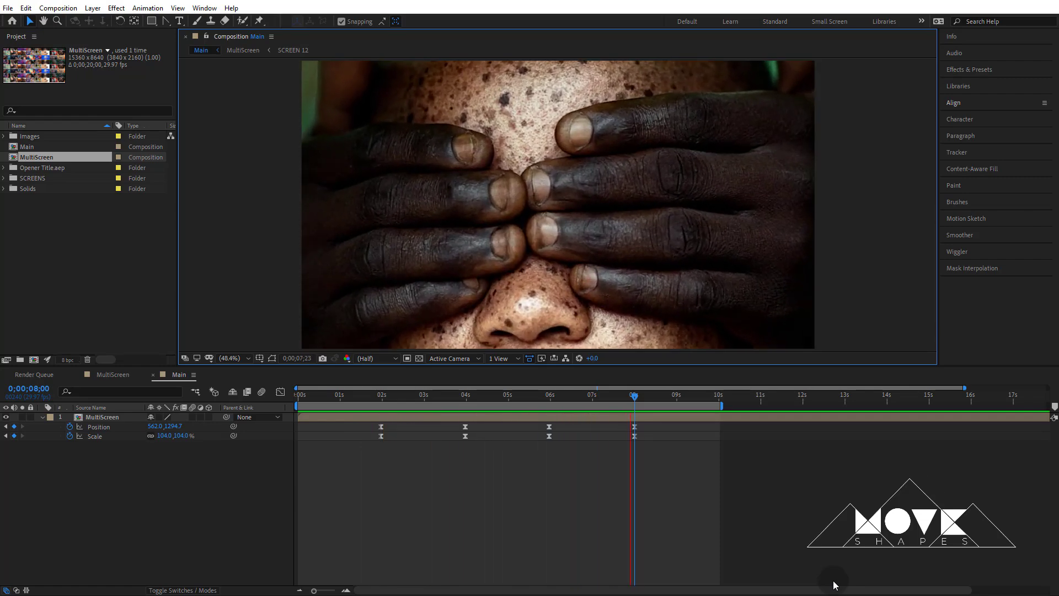
pyautogui.click(548, 401)
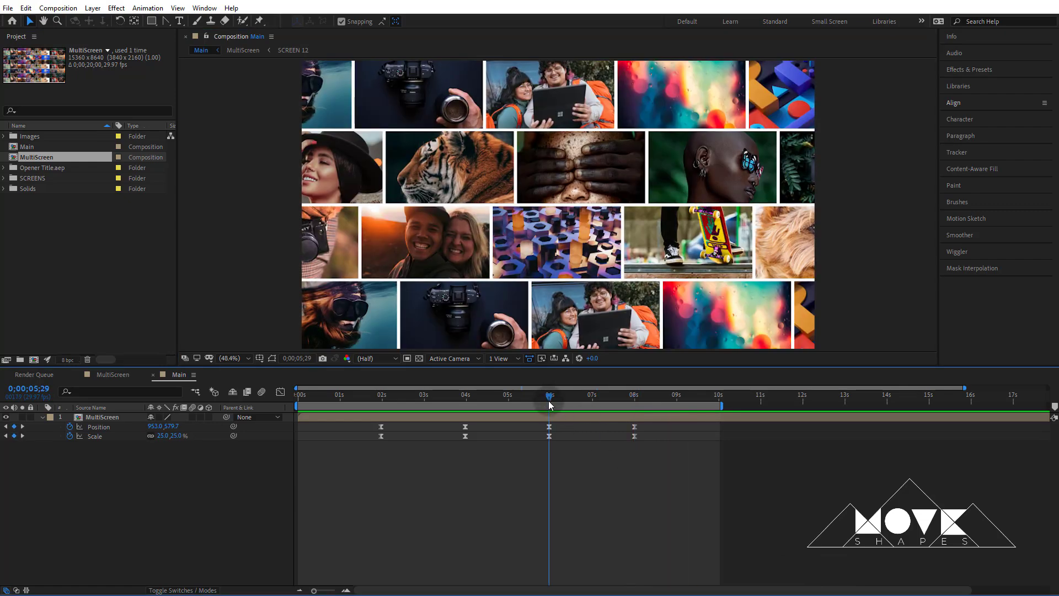
pyautogui.moveTo(550, 404); pyautogui.dragTo(637, 409)
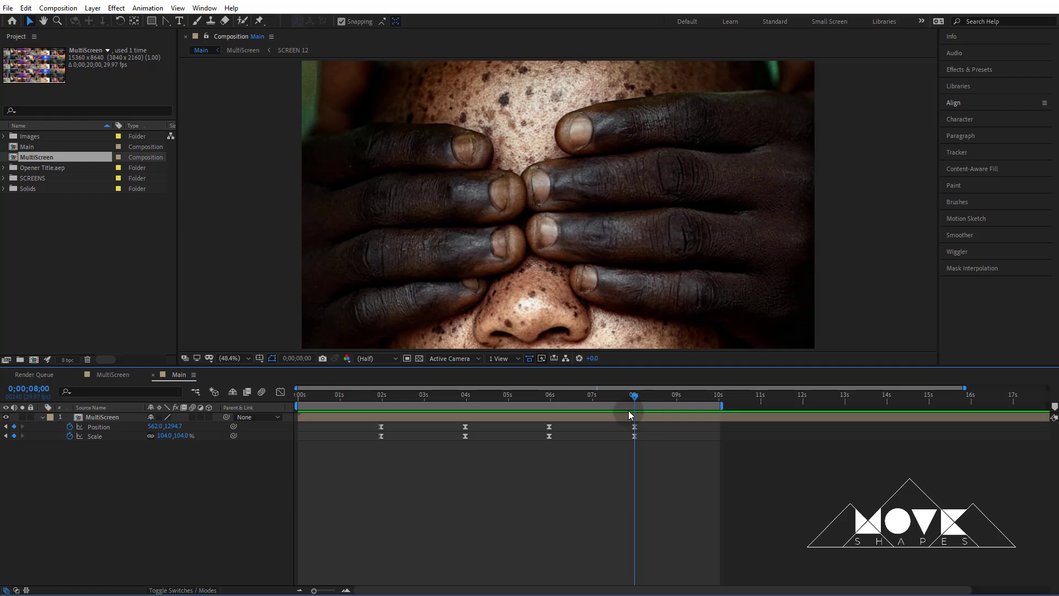
# Step: Open the MultiScreen composition at 0;00;08;00 and shift Null 1's row to the right to Position 8870.0, 4320.0
pyautogui.doubleClick(627, 422)
pyautogui.moveTo(596, 401); pyautogui.dragTo(596, 401)
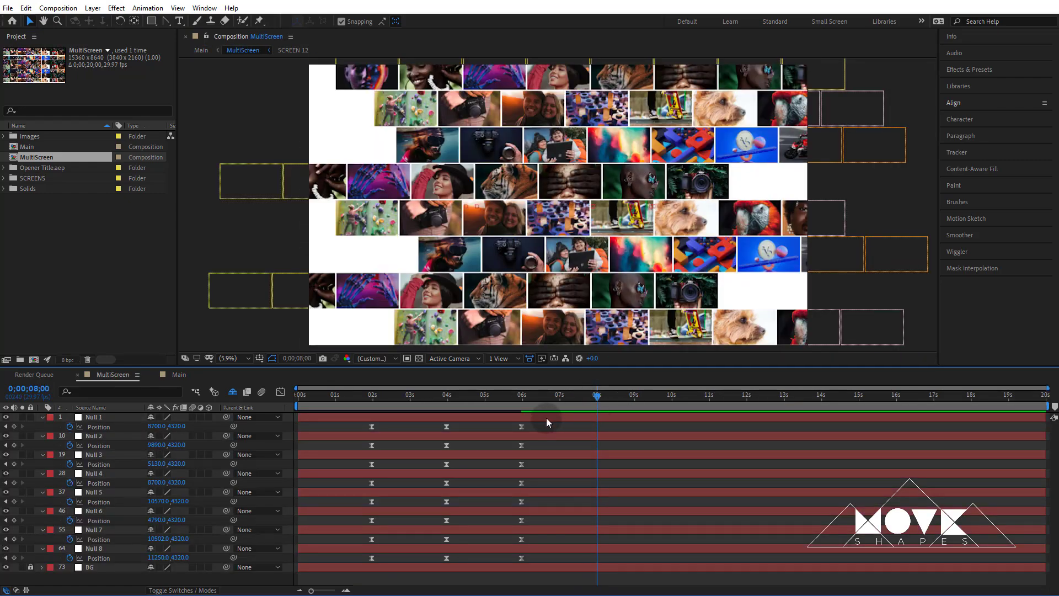
pyautogui.click(565, 191)
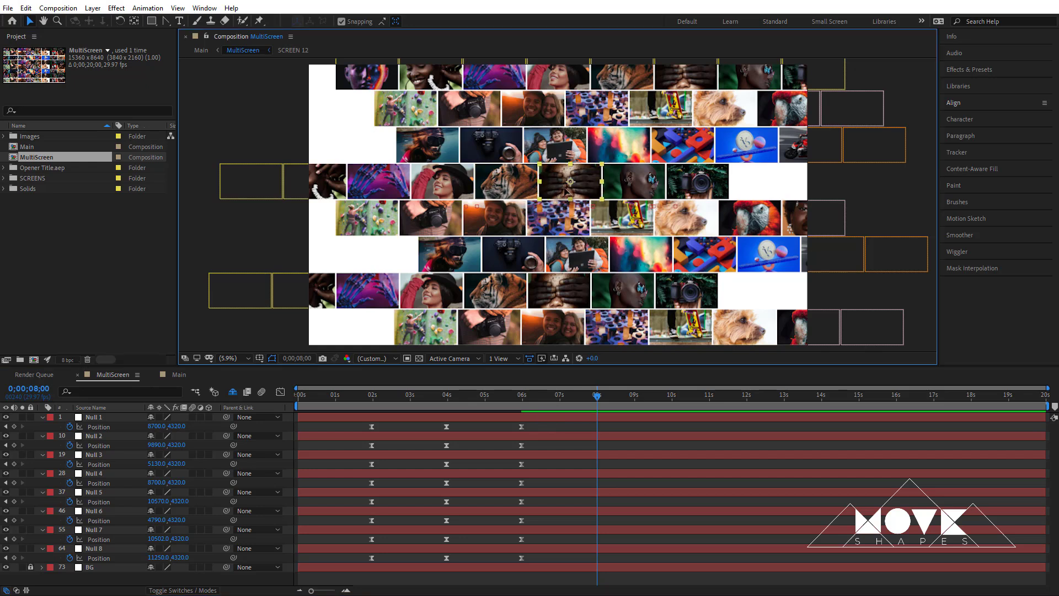
pyautogui.click(587, 436)
pyautogui.click(587, 418)
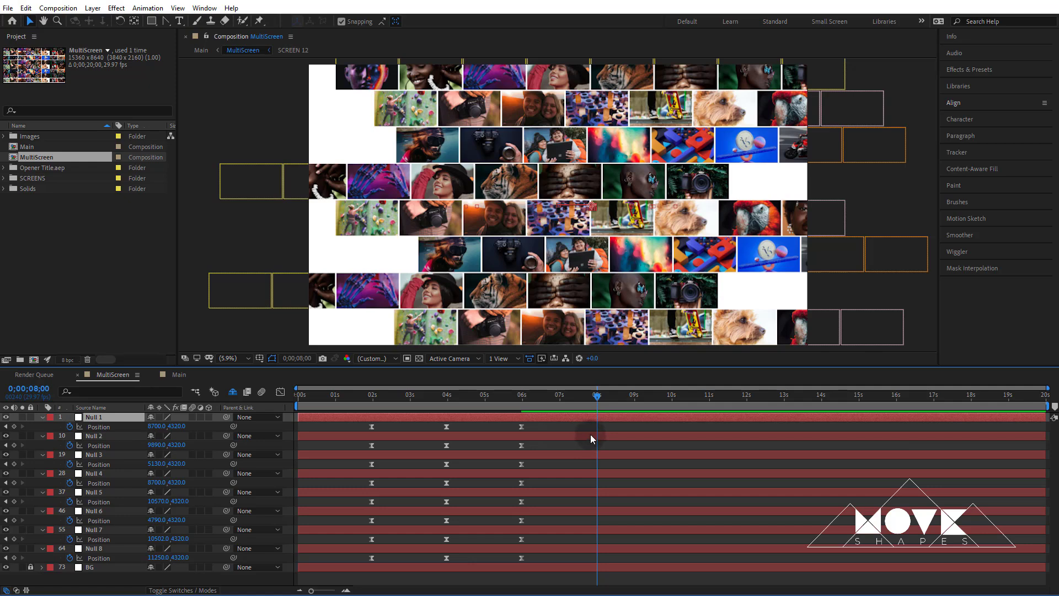
pyautogui.hotkey('shift', 'Right')
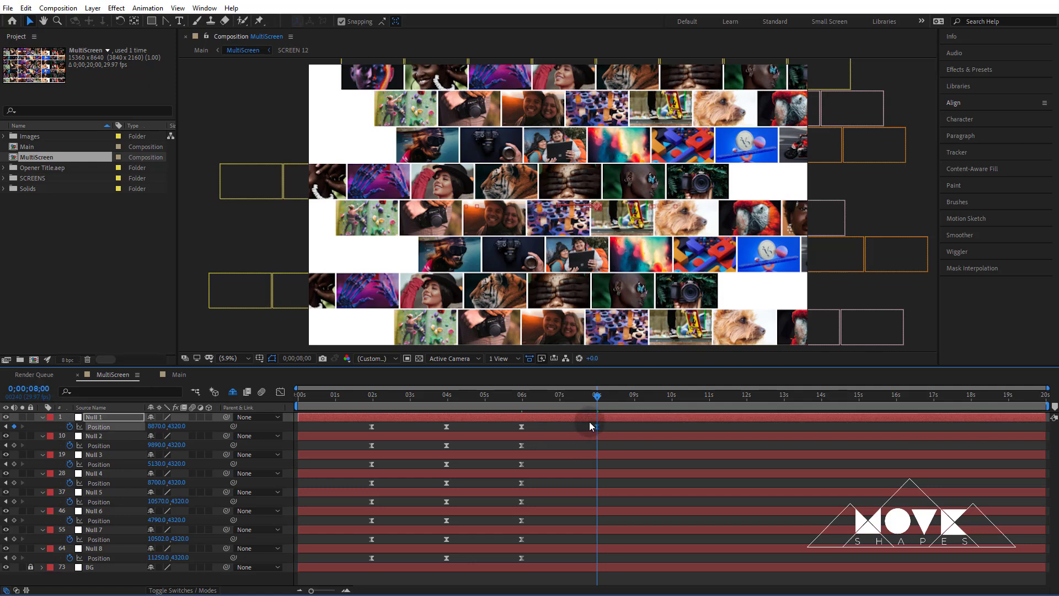
# Step: At 0;00;08;00, shift Null 2's row to the left to Position 6490.0, 4320.0
pyautogui.click(593, 438)
pyautogui.hotkey('shift', 'Right')
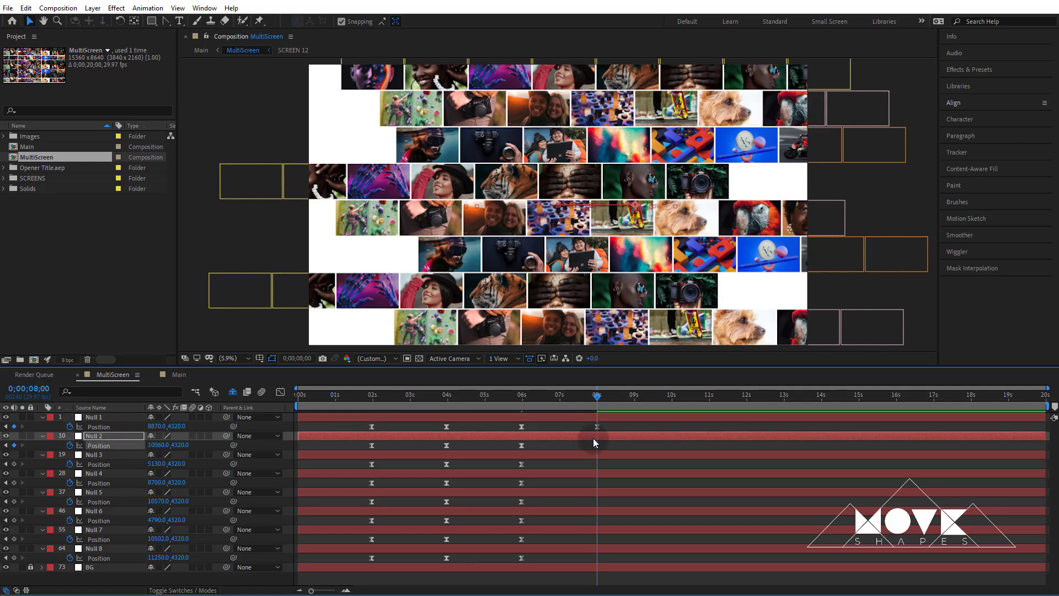
pyautogui.hotkey('shift', 'Right')
pyautogui.hotkey('shift', 'Right')
pyautogui.hotkey('shift', 'Right')
pyautogui.hotkey('shift', 'Right')
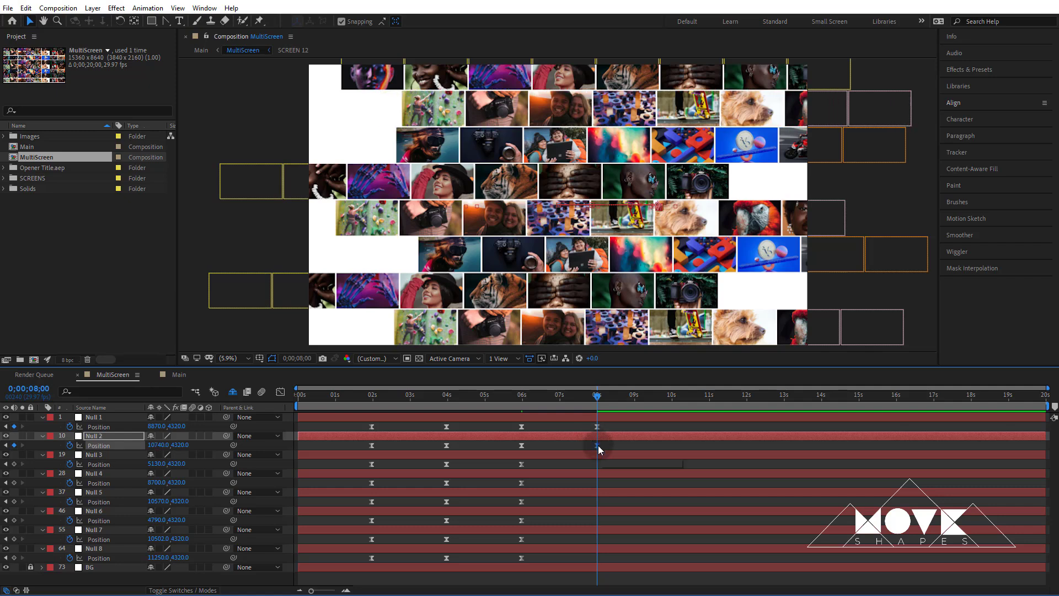
pyautogui.hotkey('shift', 'Left')
pyautogui.hotkey('shift', 'Left')
pyautogui.hotkey('shift', 'Left')
pyautogui.hotkey('shift', 'Left')
pyautogui.hotkey('shift', 'Left')
pyautogui.hotkey('shift', 'Left')
pyautogui.hotkey('shift', 'Left')
pyautogui.hotkey('shift', 'Left')
pyautogui.hotkey('shift', 'Left')
pyautogui.hotkey('shift', 'Left')
pyautogui.hotkey('shift', 'Left')
pyautogui.hotkey('shift', 'Left')
pyautogui.hotkey('shift', 'Left')
pyautogui.hotkey('shift', 'Left')
pyautogui.hotkey('shift', 'Left')
pyautogui.hotkey('shift', 'Left')
pyautogui.hotkey('shift', 'Left')
pyautogui.hotkey('shift', 'Left')
pyautogui.hotkey('shift', 'Left')
pyautogui.hotkey('shift', 'Left')
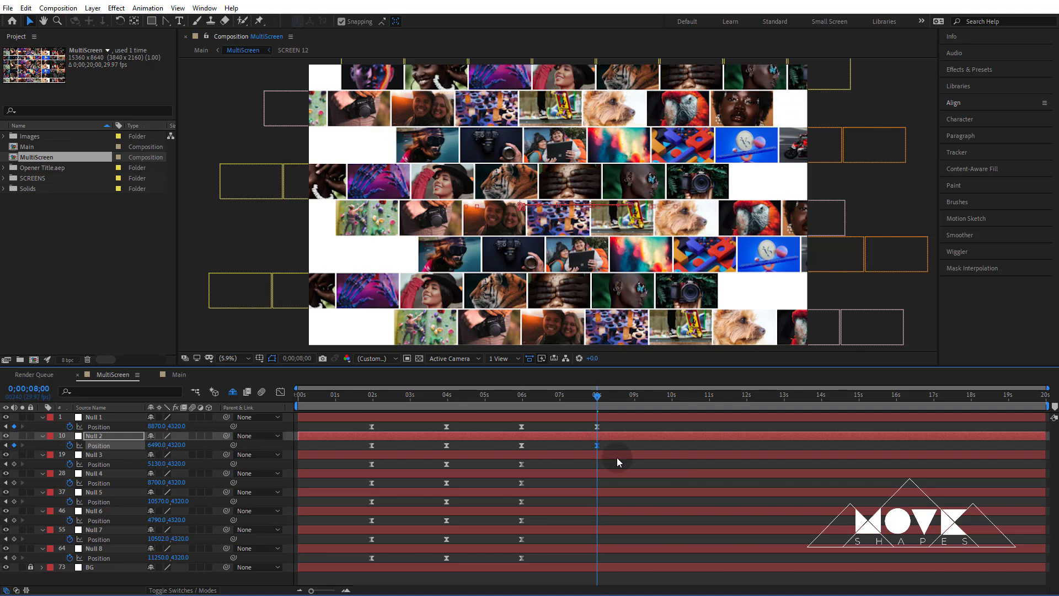
pyautogui.click(613, 457)
pyautogui.hotkey('shift', 'Left')
pyautogui.hotkey('shift', 'Right')
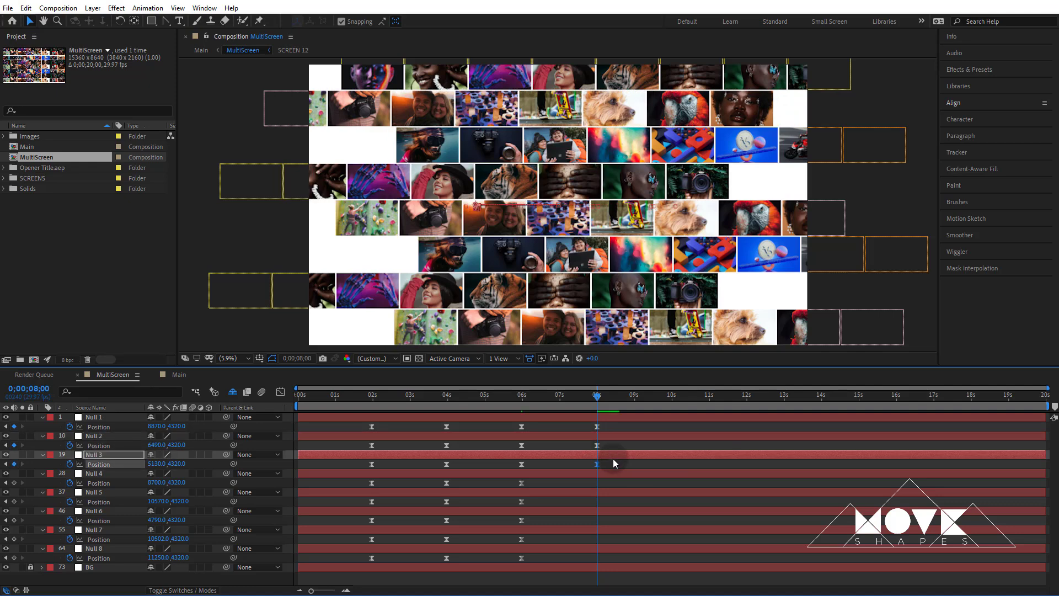
pyautogui.moveTo(605, 462); pyautogui.dragTo(589, 468)
pyautogui.press('Delete')
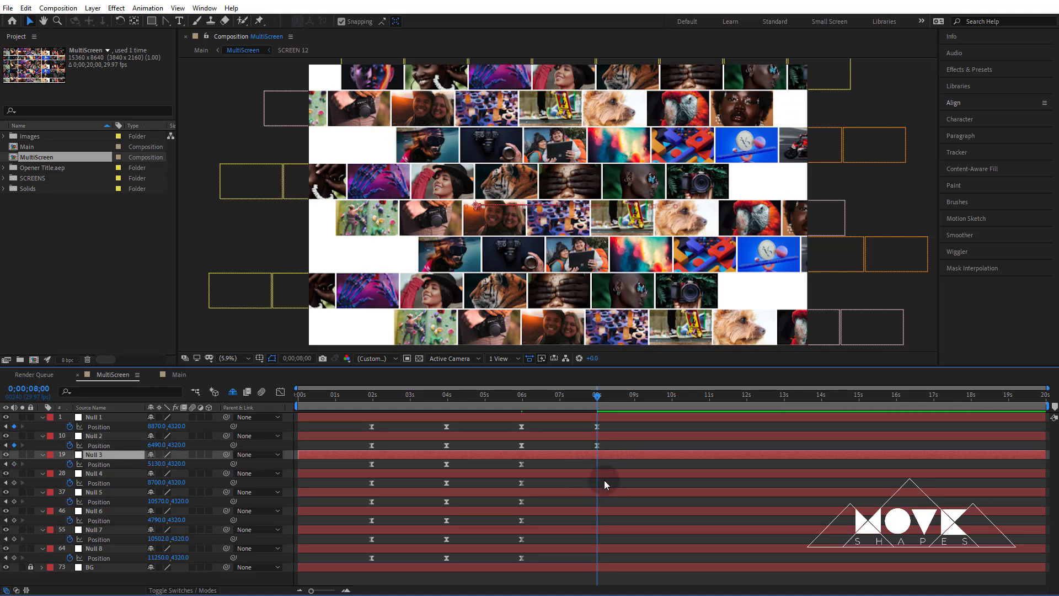
# Step: At 0;00;08;00, shift Null 4's row to the left to Position 5980.0, 4320.0
pyautogui.click(602, 476)
pyautogui.hotkey('shift', 'Left')
pyautogui.hotkey('shift', 'Left')
pyautogui.hotkey('shift', 'Left')
pyautogui.hotkey('shift', 'Left')
pyautogui.hotkey('shift', 'Left')
pyautogui.hotkey('shift', 'Left')
pyautogui.hotkey('shift', 'Left')
pyautogui.hotkey('shift', 'Left')
pyautogui.hotkey('shift', 'Left')
pyautogui.hotkey('shift', 'Left')
pyautogui.hotkey('shift', 'Left')
pyautogui.hotkey('shift', 'Left')
pyautogui.hotkey('shift', 'Left')
pyautogui.hotkey('shift', 'Left')
pyautogui.hotkey('shift', 'Left')
pyautogui.hotkey('shift', 'Left')
pyautogui.hotkey('shift', 'Left')
pyautogui.hotkey('shift', 'Left')
pyautogui.hotkey('shift', 'Left')
pyautogui.hotkey('shift', 'Left')
pyautogui.hotkey('shift', 'Left')
pyautogui.hotkey('shift', 'Left')
# Step: At 0;00;08;00, shift Null 5's row to the left to Position 7340.0, 4320.0
pyautogui.hotkey('shift', 'Left')
pyautogui.hotkey('shift', 'Left')
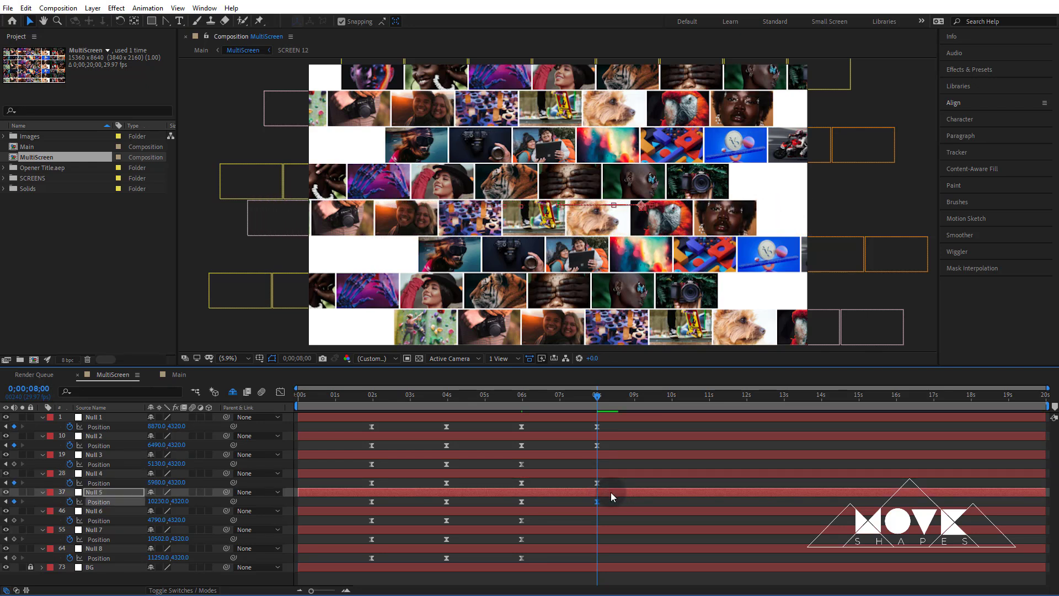
pyautogui.hotkey('shift', 'Left')
pyautogui.hotkey('shift', 'Left')
pyautogui.hotkey('shift', 'Left')
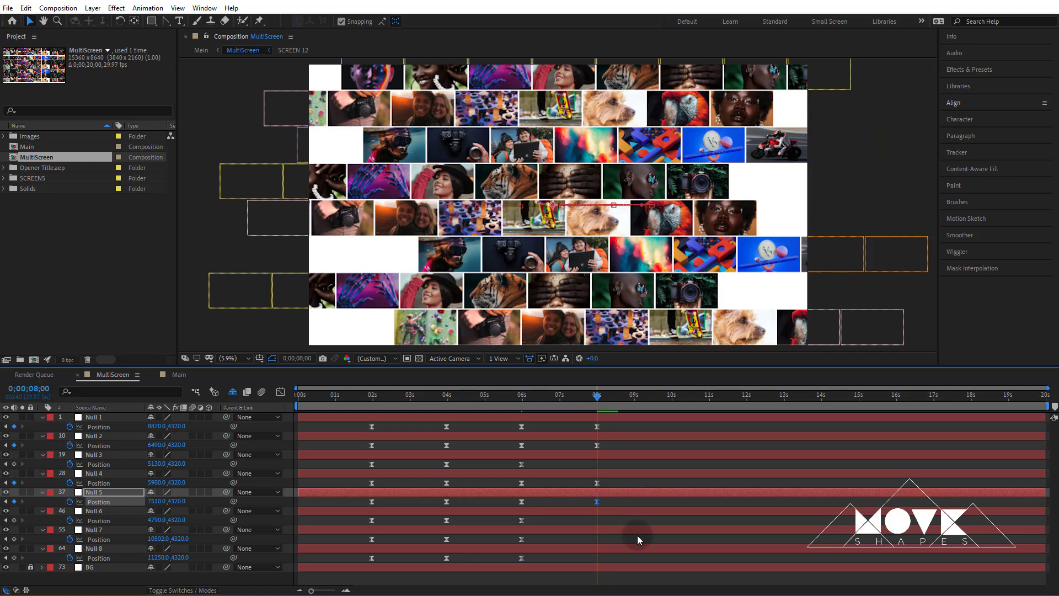
# Step: At 0;00;08;00, shift Null 6's row to the right to Position 8190.0, 4320.0
pyautogui.click(611, 513)
pyautogui.hotkey('shift', 'Left')
pyautogui.hotkey('shift', 'Right')
pyautogui.hotkey('shift', 'Right')
pyautogui.hotkey('shift', 'Right')
pyautogui.hotkey('shift', 'Right')
pyautogui.hotkey('shift', 'Right')
pyautogui.hotkey('shift', 'Right')
pyautogui.hotkey('shift', 'Right')
pyautogui.hotkey('shift', 'Right')
pyautogui.hotkey('shift', 'Right')
pyautogui.hotkey('shift', 'Right')
pyautogui.hotkey('shift', 'Right')
pyautogui.hotkey('shift', 'Right')
pyautogui.hotkey('shift', 'Right')
pyautogui.hotkey('shift', 'Right')
pyautogui.hotkey('shift', 'Right')
pyautogui.hotkey('shift', 'Right')
pyautogui.hotkey('shift', 'Right')
pyautogui.hotkey('shift', 'Right')
pyautogui.hotkey('shift', 'Right')
pyautogui.hotkey('shift', 'Right')
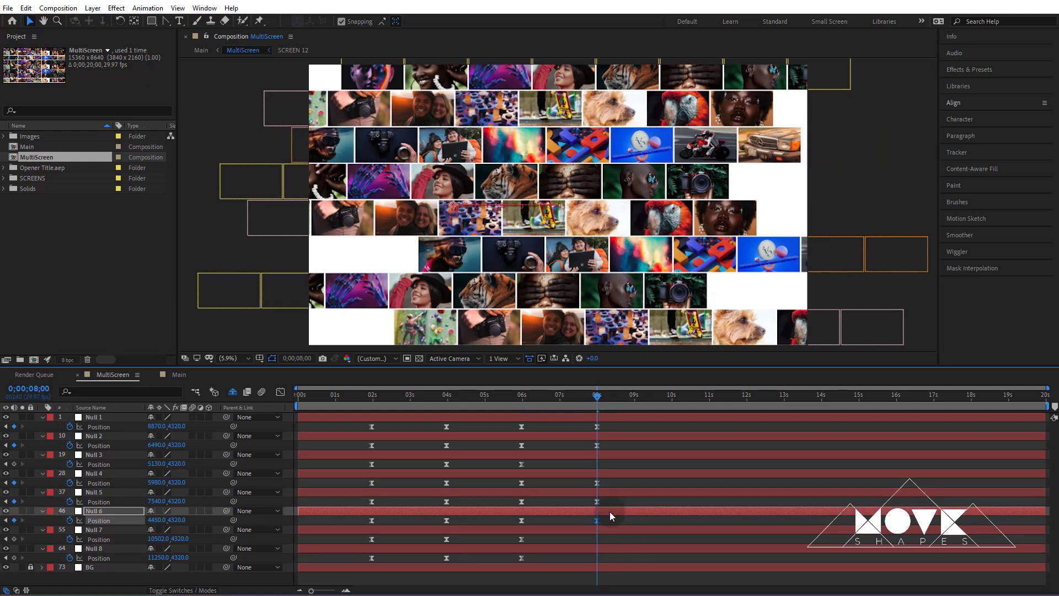
pyautogui.hotkey('shift', 'Right')
# Step: At 0;00;08;00, shift Null 7's row to the left to Position 6762.0, 4320.0
pyautogui.click(603, 528)
pyautogui.hotkey('shift', 'Left')
pyautogui.hotkey('shift', 'Left')
pyautogui.hotkey('shift', 'Left')
pyautogui.hotkey('shift', 'Left')
pyautogui.hotkey('shift', 'Left')
pyautogui.hotkey('shift', 'Left')
pyautogui.hotkey('shift', 'Left')
pyautogui.hotkey('shift', 'Left')
pyautogui.hotkey('shift', 'Left')
pyautogui.hotkey('shift', 'Left')
pyautogui.hotkey('shift', 'Left')
pyautogui.hotkey('shift', 'Left')
pyautogui.hotkey('shift', 'Left')
pyautogui.hotkey('shift', 'Left')
pyautogui.hotkey('shift', 'Left')
pyautogui.hotkey('shift', 'Left')
pyautogui.hotkey('shift', 'Left')
pyautogui.hotkey('shift', 'Left')
pyautogui.hotkey('shift', 'Left')
pyautogui.hotkey('shift', 'Left')
pyautogui.hotkey('shift', 'Left')
pyautogui.hotkey('shift', 'Left')
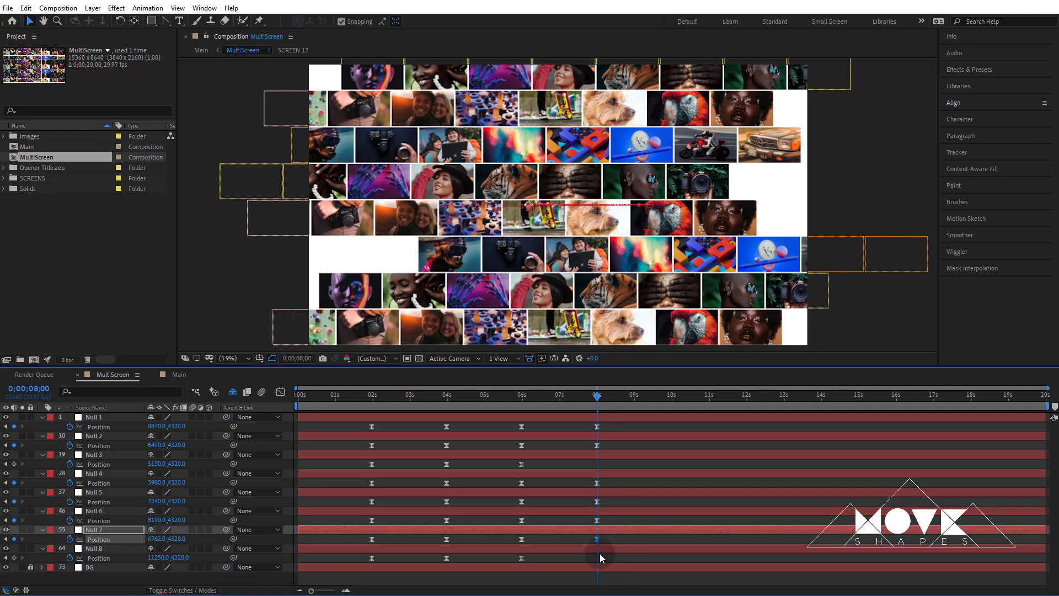
# Step: At 0;00;08;00, shift Null 8's row to the left to Position 8020.0, 4320.0
pyautogui.click(600, 547)
pyautogui.hotkey('shift', 'Left')
pyautogui.hotkey('shift', 'Left')
pyautogui.hotkey('shift', 'Left')
pyautogui.hotkey('shift', 'Left')
pyautogui.hotkey('shift', 'Left')
pyautogui.hotkey('shift', 'Left')
pyautogui.hotkey('shift', 'Left')
pyautogui.hotkey('shift', 'Left')
pyautogui.hotkey('shift', 'Left')
pyautogui.hotkey('shift', 'Left')
pyautogui.hotkey('shift', 'Left')
pyautogui.hotkey('shift', 'Left')
pyautogui.hotkey('shift', 'Left')
pyautogui.hotkey('shift', 'Left')
pyautogui.hotkey('shift', 'Left')
pyautogui.hotkey('shift', 'Left')
pyautogui.hotkey('shift', 'Left')
pyautogui.hotkey('shift', 'Left')
pyautogui.hotkey('shift', 'Left')
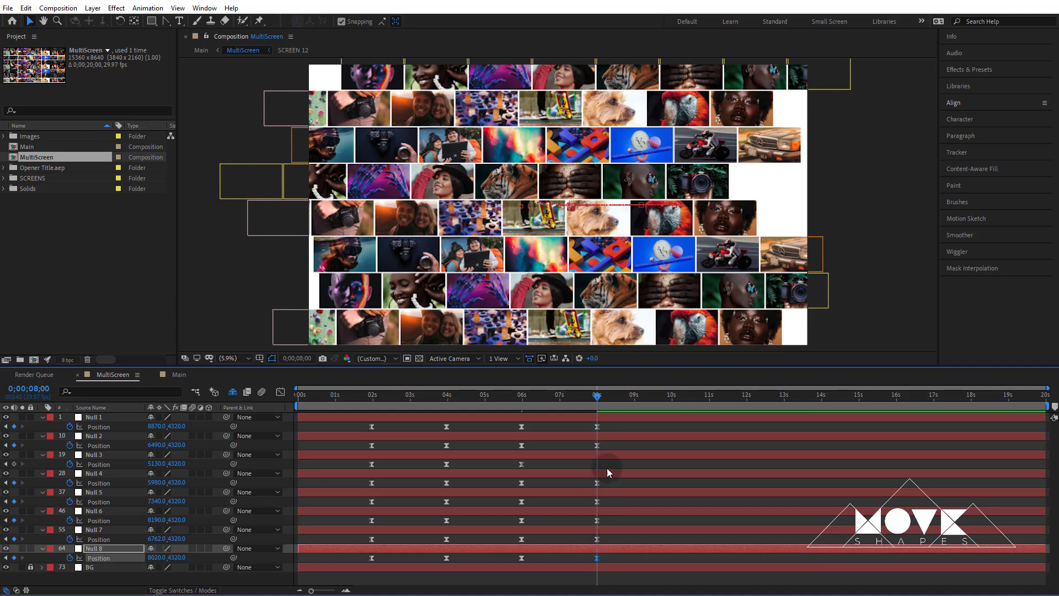
# Step: Add a Position keyframe of 5130.0, 4320.0 to Null 3 at 0;00;08;00
pyautogui.click(600, 455)
pyautogui.hotkey('shift', 'Left')
pyautogui.hotkey('shift', 'Right')
# Step: In the Graph Editor, lengthen the outgoing easing handles of all nulls' six-second Position keyframes, return to the layer bars, and clear the selection
pyautogui.moveTo(608, 424); pyautogui.dragTo(513, 585)
pyautogui.click(280, 392)
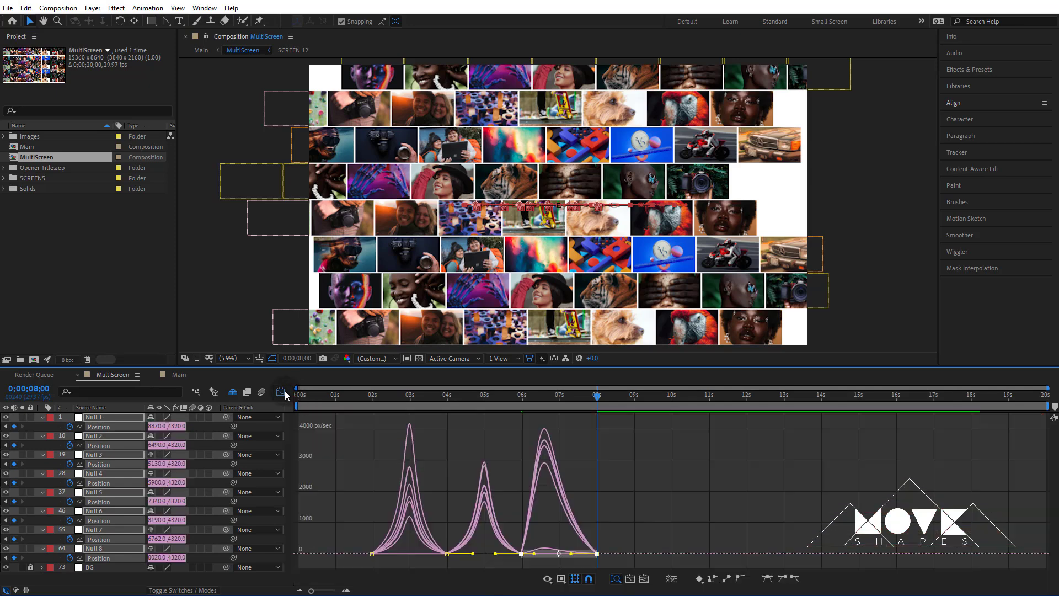
pyautogui.moveTo(535, 556); pyautogui.dragTo(545, 555)
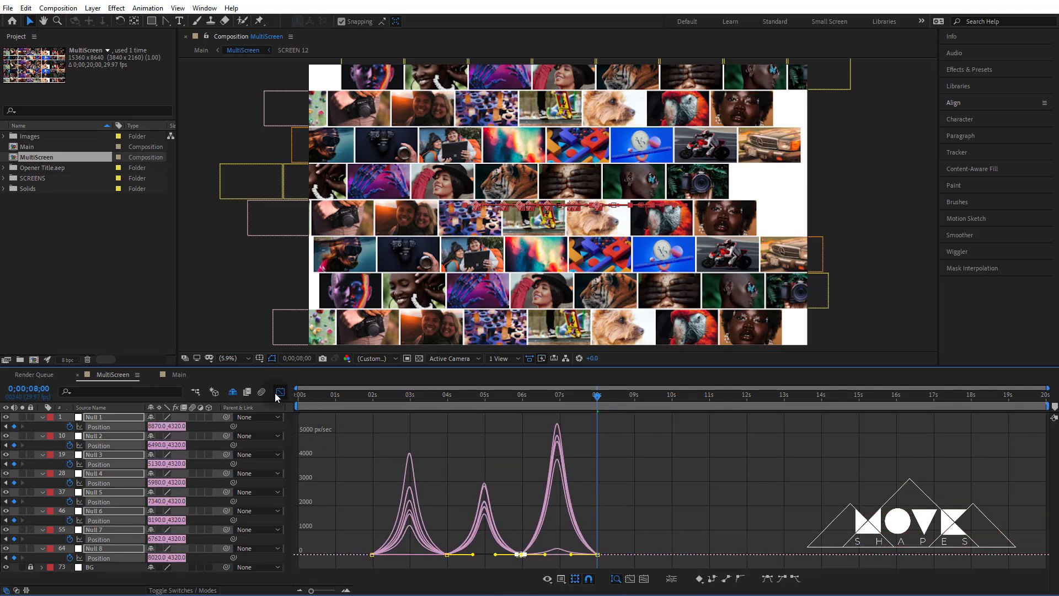
pyautogui.click(280, 393)
pyautogui.click(352, 422)
# Step: Open the Main composition and play back the animation with the rows' new eight-second positions
pyautogui.click(200, 390)
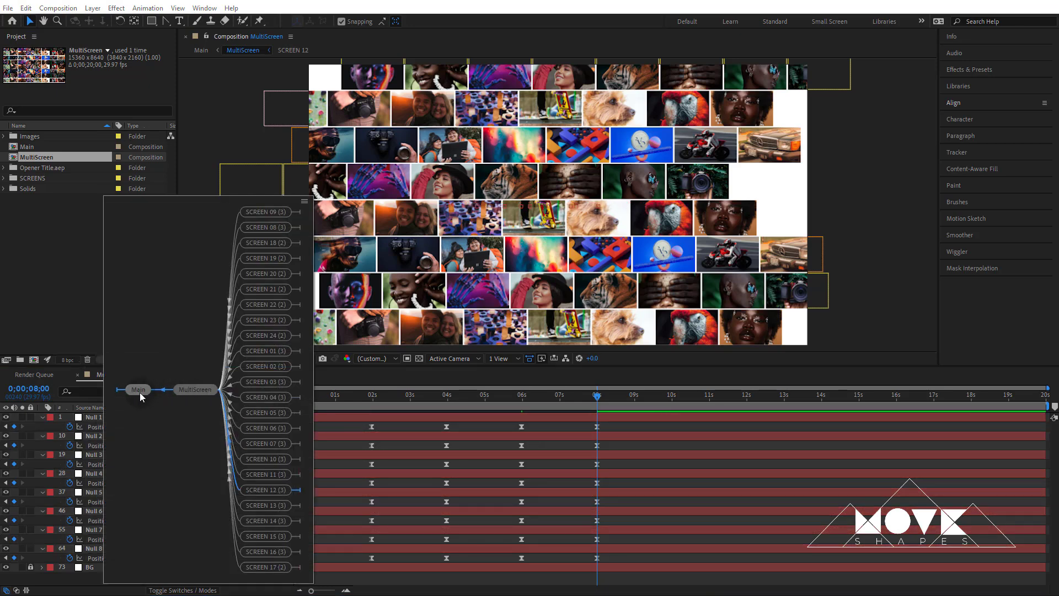
pyautogui.click(140, 392)
pyautogui.press('space')
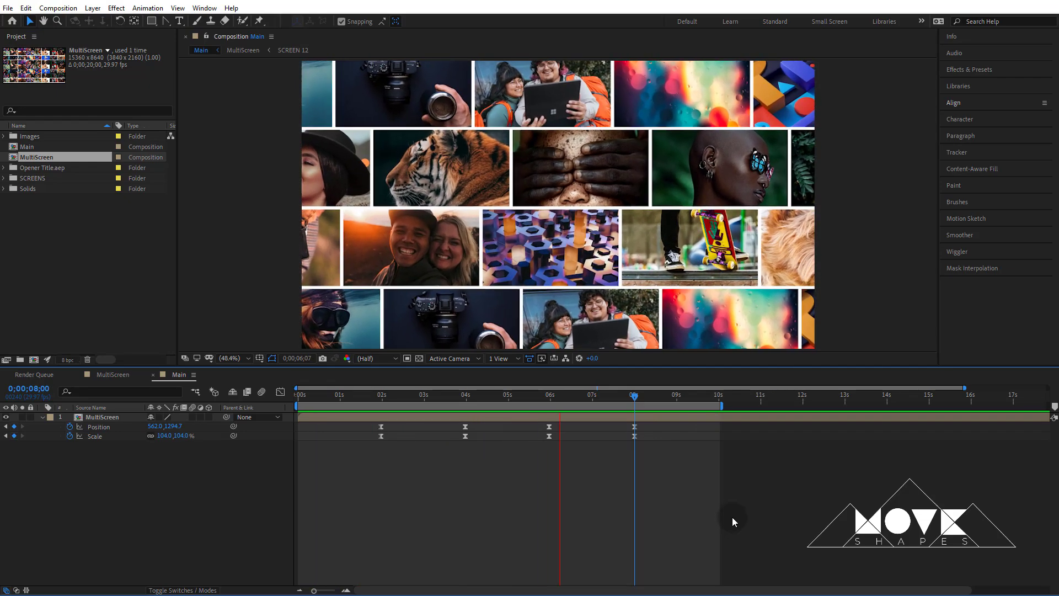
# Step: Return Main to its first frame, hide the layer's keyframed properties, and open MultiScreen with its null keyframes collapsed
pyautogui.click(339, 398)
pyautogui.moveTo(339, 403); pyautogui.dragTo(288, 413)
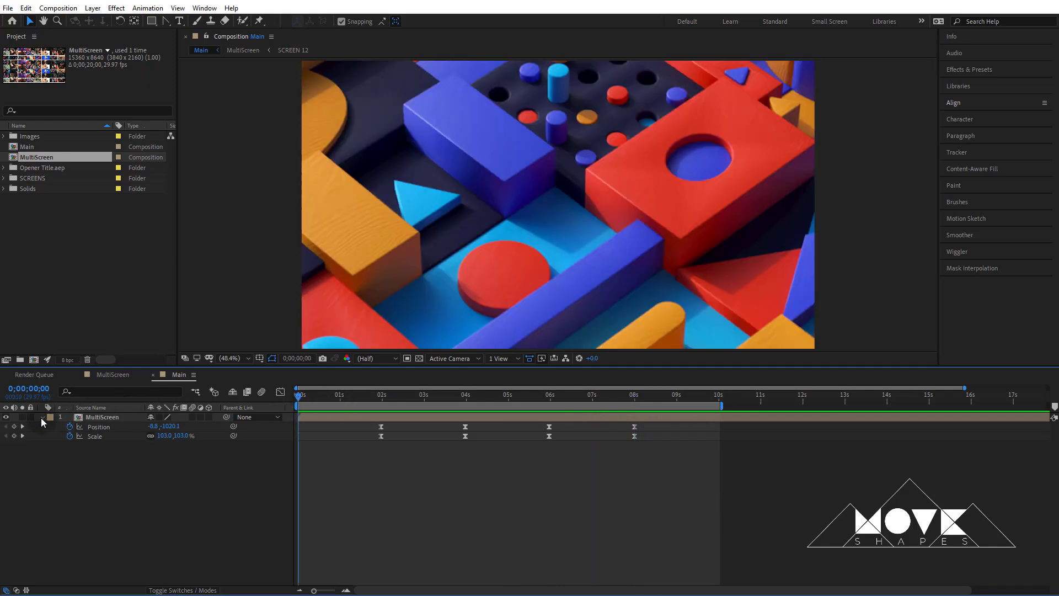
pyautogui.click(42, 419)
pyautogui.doubleClick(323, 418)
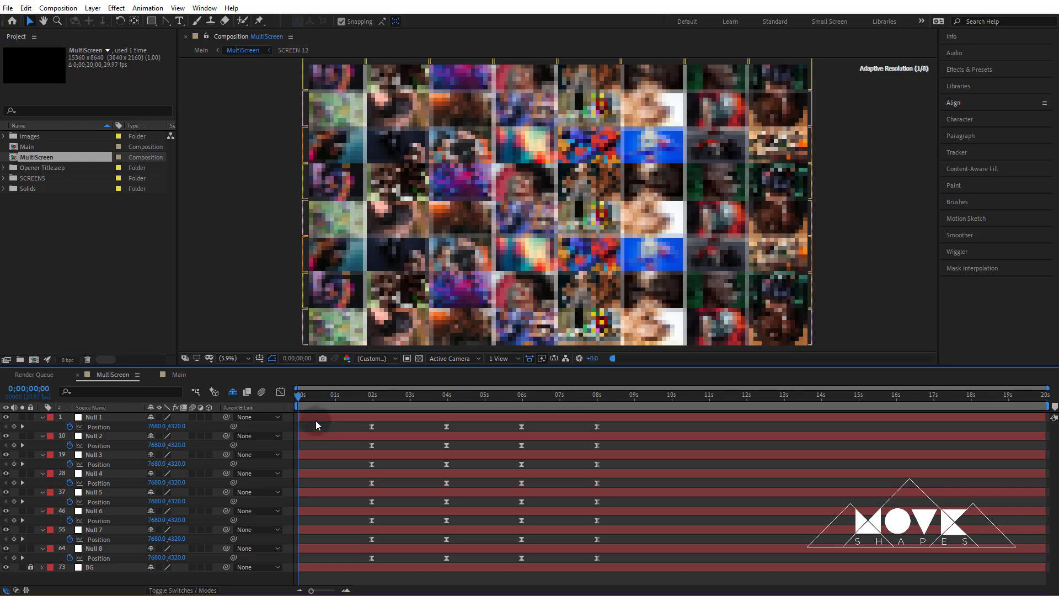
pyautogui.press('u')
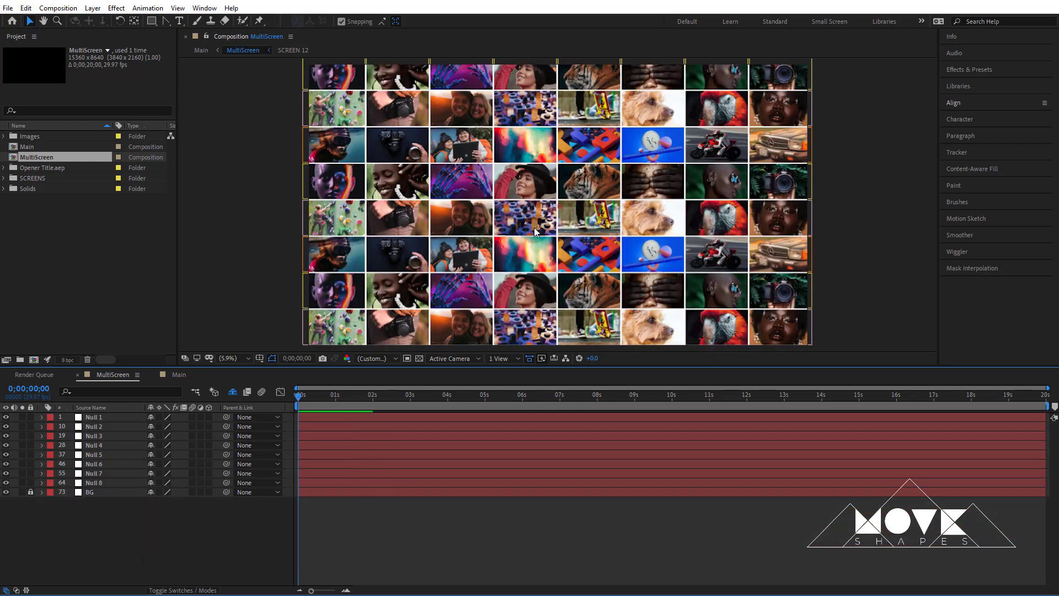
# Step: Open SCREEN 24, the colourful blocks screen, from MultiScreen and add the Opener Title composition above its image
pyautogui.click(589, 252)
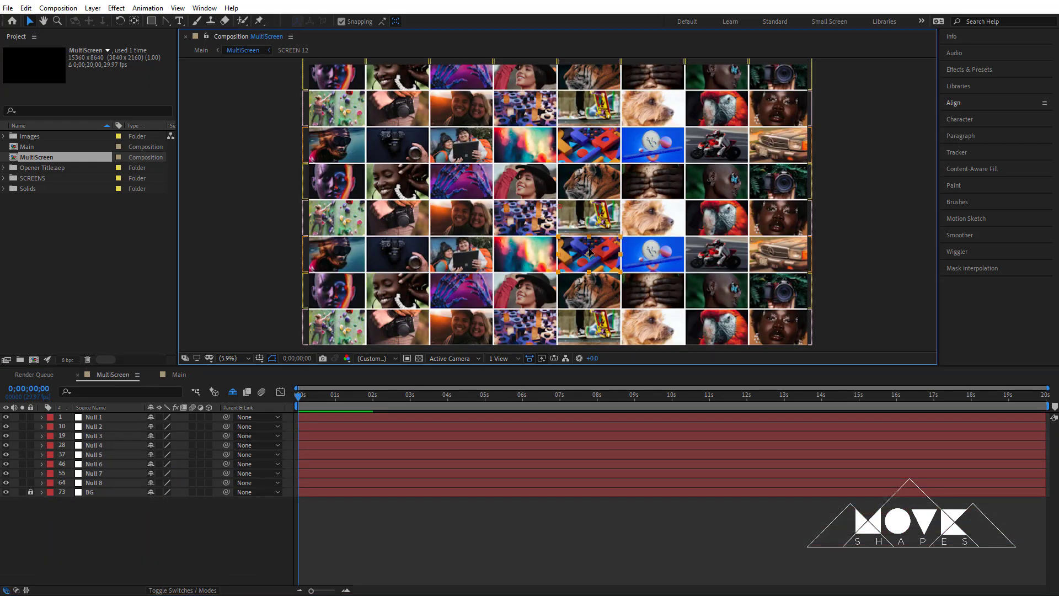
pyautogui.doubleClick(586, 253)
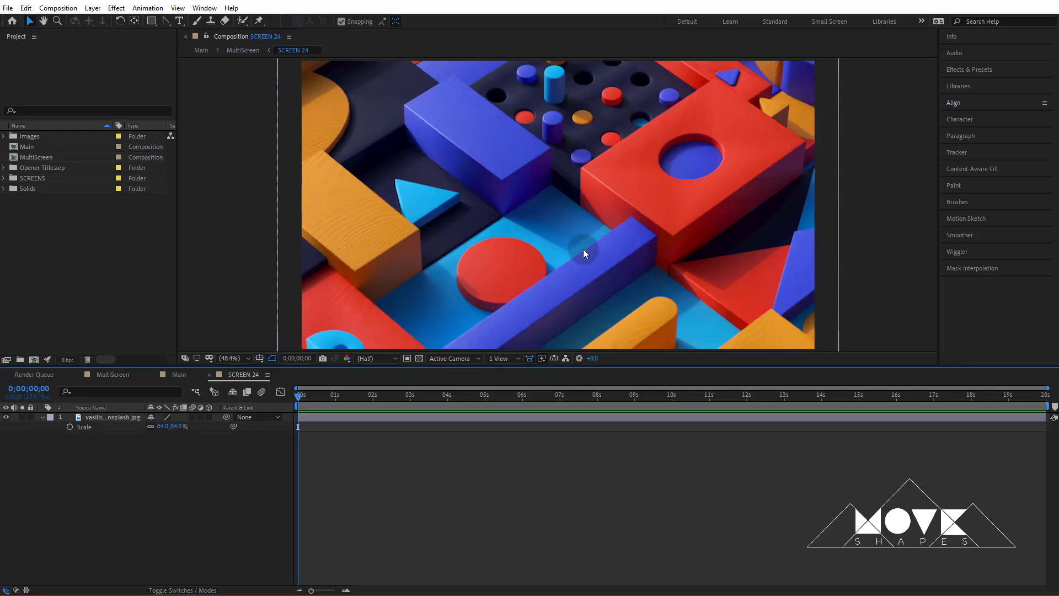
pyautogui.click(4, 168)
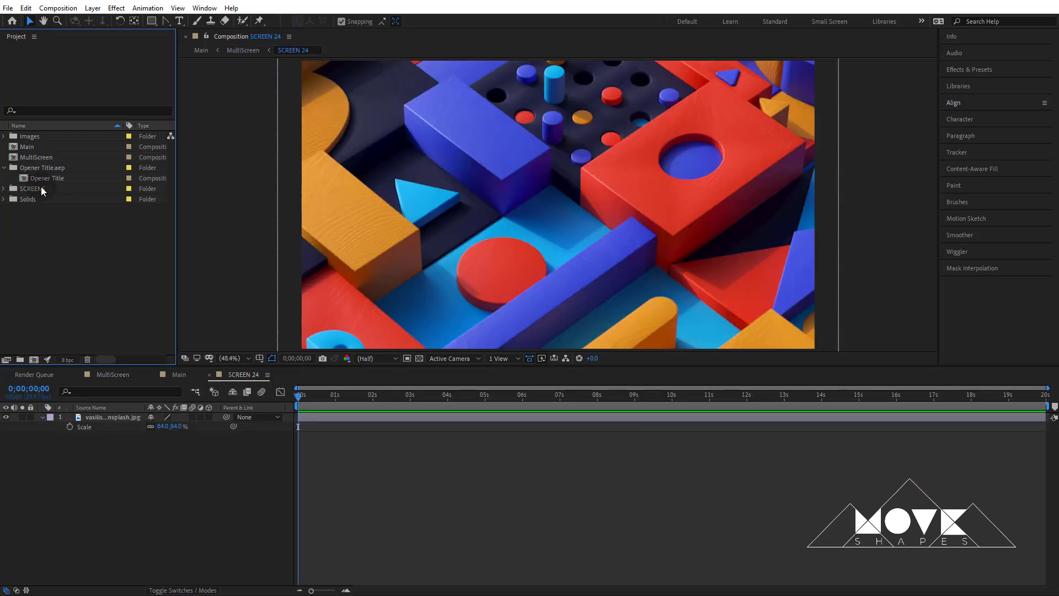
pyautogui.click(48, 178)
pyautogui.moveTo(49, 179); pyautogui.dragTo(112, 418)
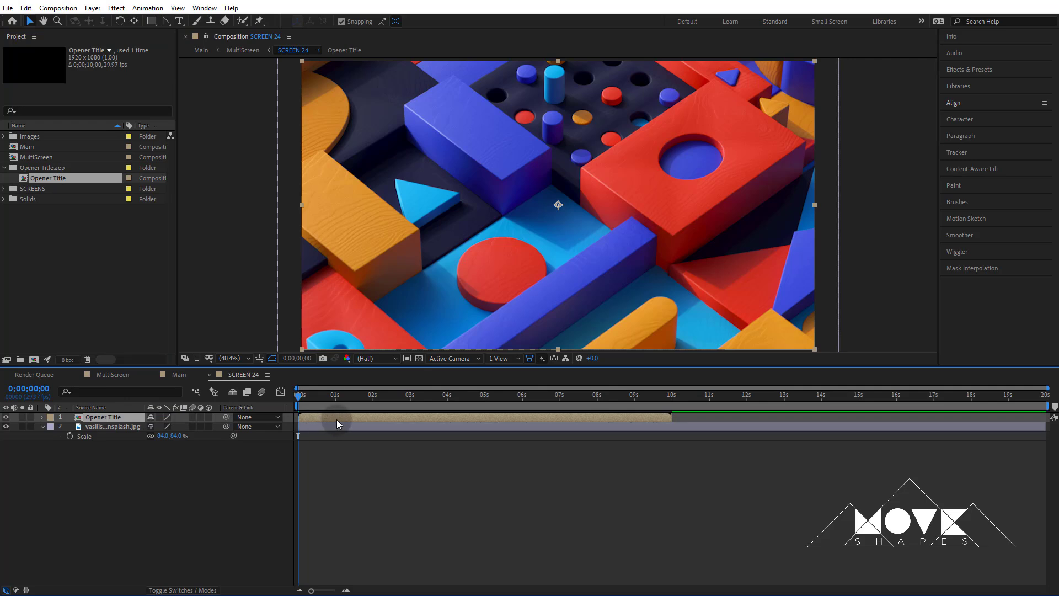
# Step: With the title shown at 0;00;02;16, scale up the Opener Title layer slightly and return to the MultiScreen composition
pyautogui.click(195, 391)
pyautogui.moveTo(309, 395); pyautogui.dragTo(383, 406)
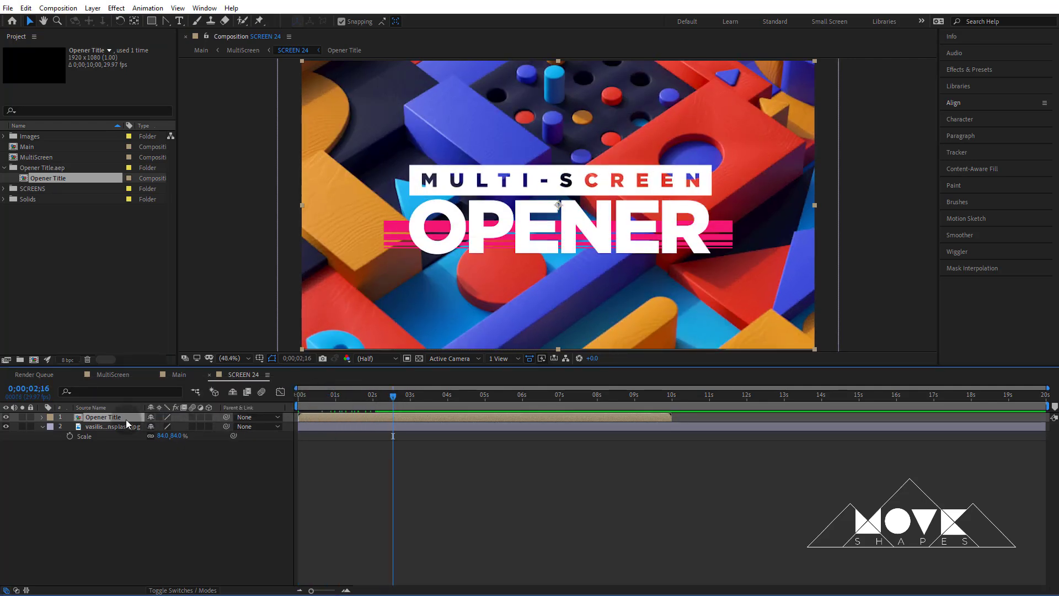
pyautogui.press('s')
pyautogui.moveTo(165, 427); pyautogui.dragTo(193, 426)
pyautogui.click(195, 391)
pyautogui.click(133, 392)
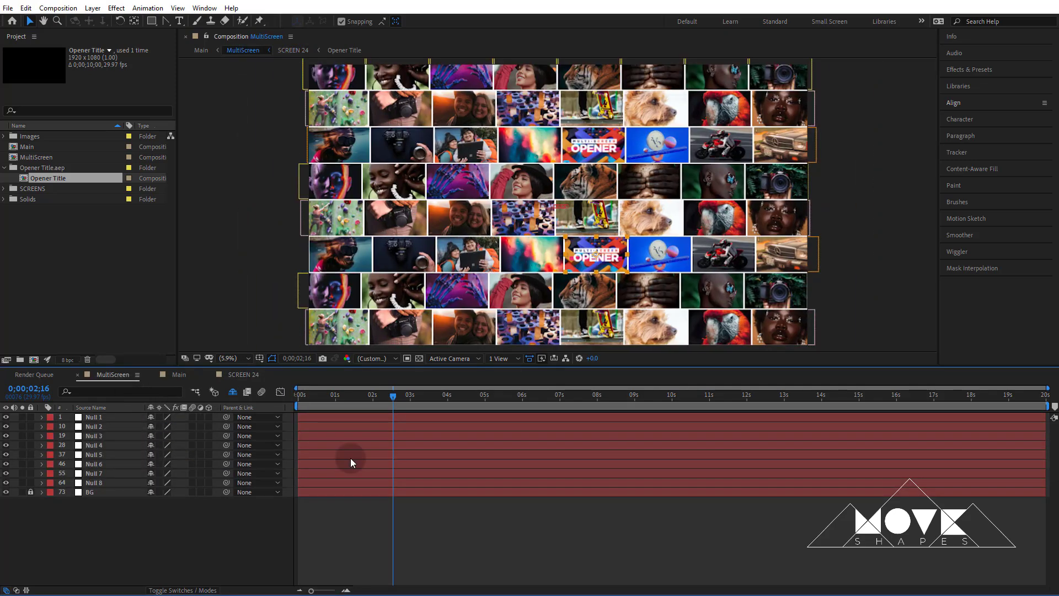
# Step: Open the Main composition and play back the animation with the title added to the opening screen
pyautogui.click(196, 391)
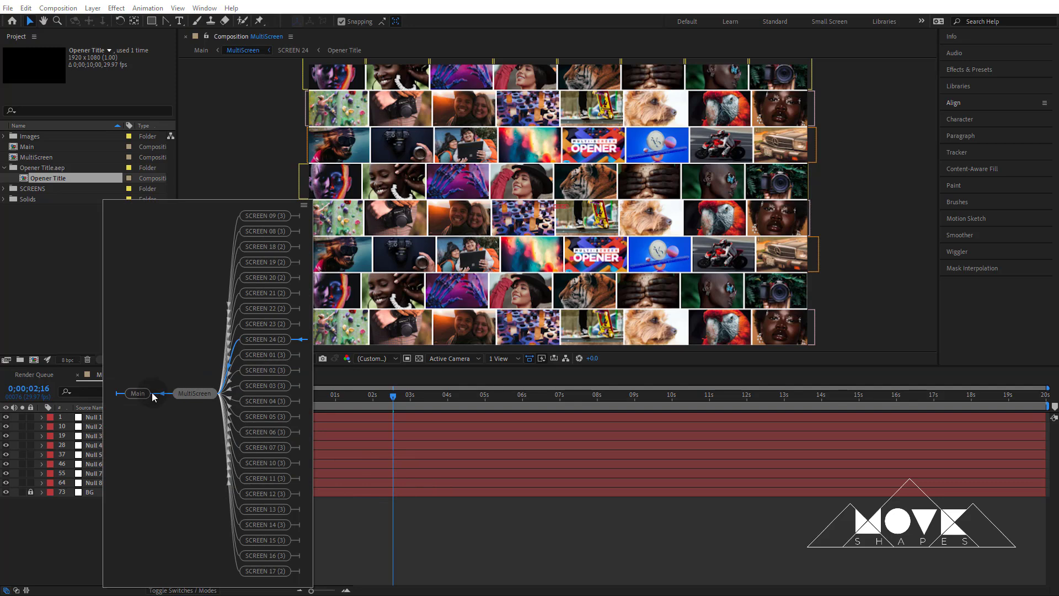
pyautogui.click(157, 393)
pyautogui.moveTo(309, 403); pyautogui.dragTo(326, 403)
pyautogui.click(448, 485)
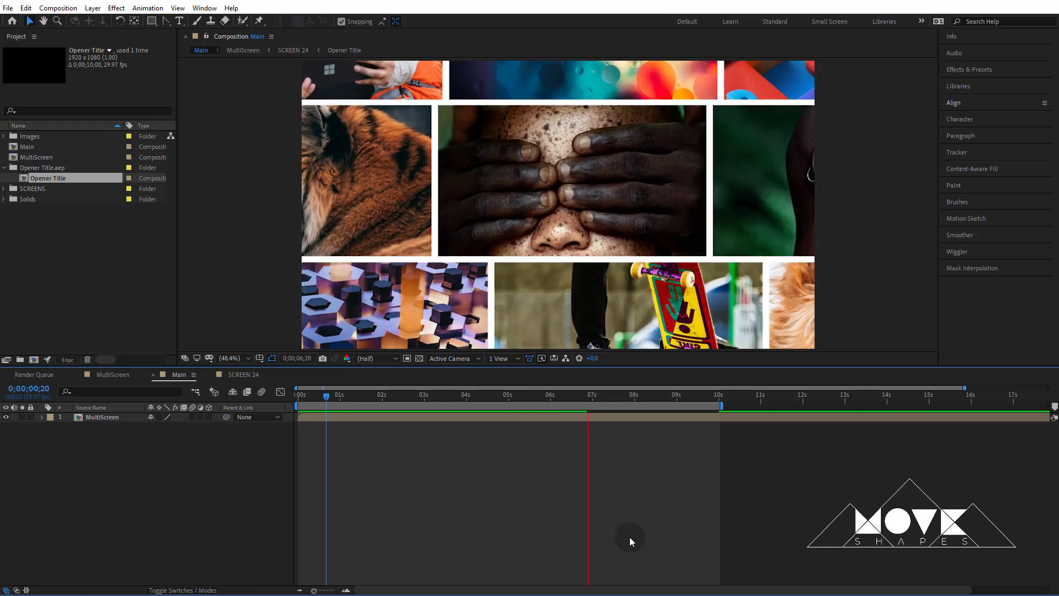
# Step: Move to the final zoomed-in screen in Main and open MultiScreen at 0;00;07;17
pyautogui.click(612, 395)
pyautogui.doubleClick(623, 418)
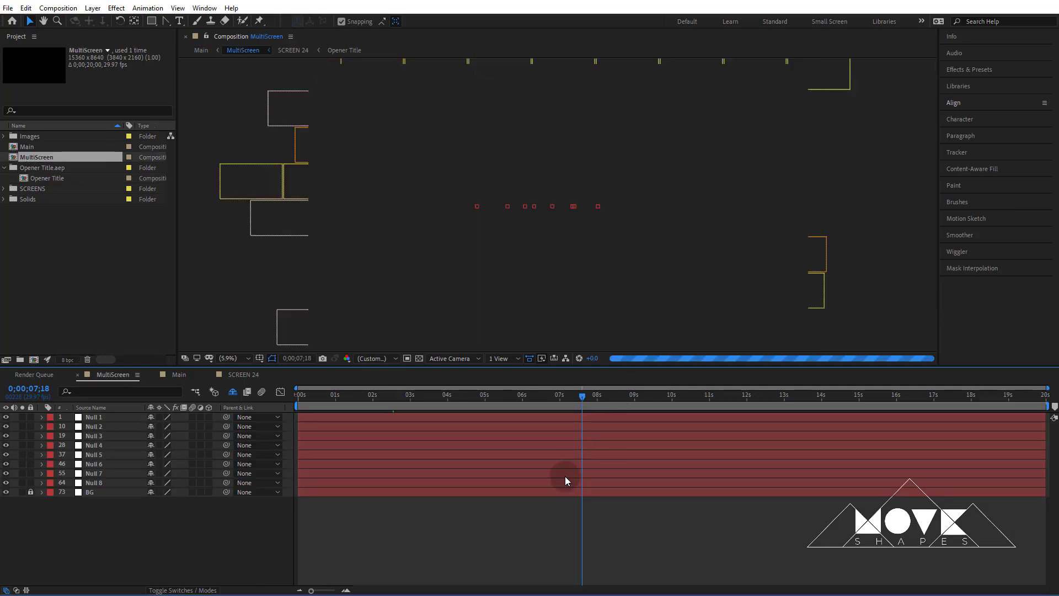
pyautogui.moveTo(577, 398); pyautogui.dragTo(581, 398)
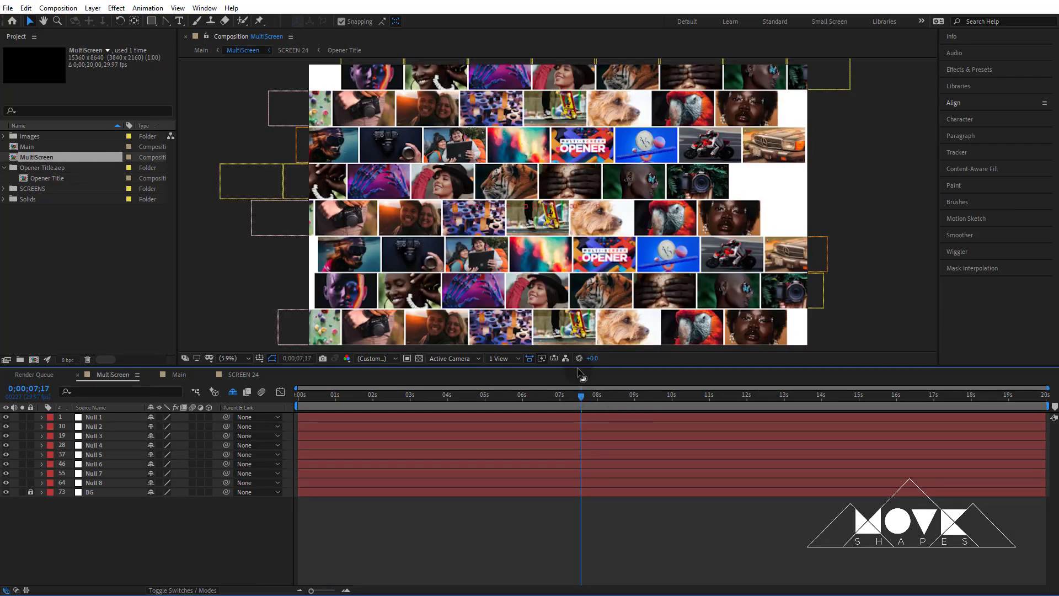
# Step: Open SCREEN 03, the hands-over-face screen, and add the Opener Title composition above its image
pyautogui.click(570, 192)
pyautogui.doubleClick(582, 186)
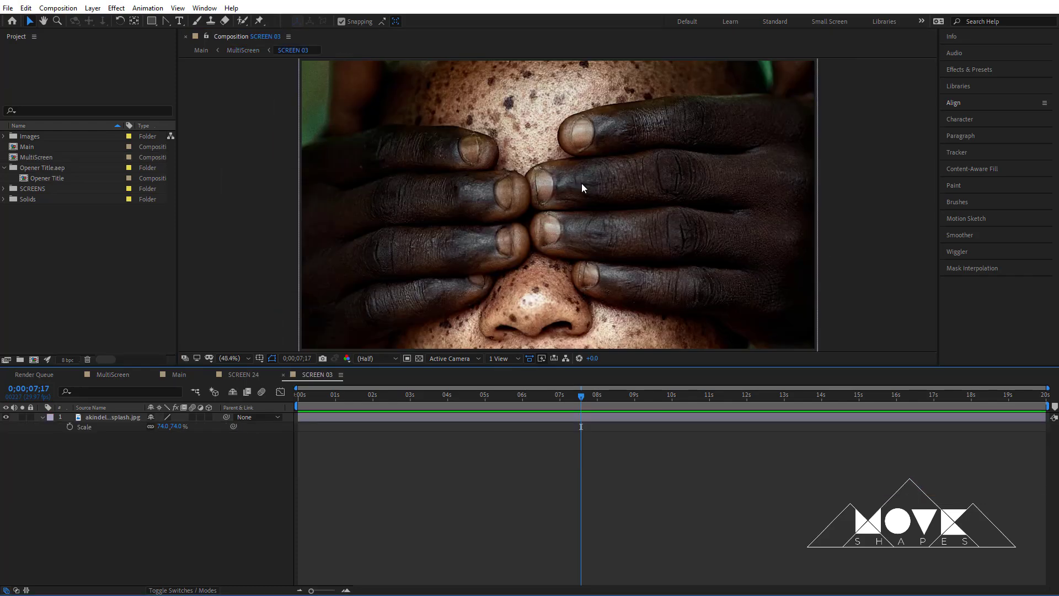
pyautogui.click(52, 179)
pyautogui.moveTo(103, 415); pyautogui.dragTo(103, 414)
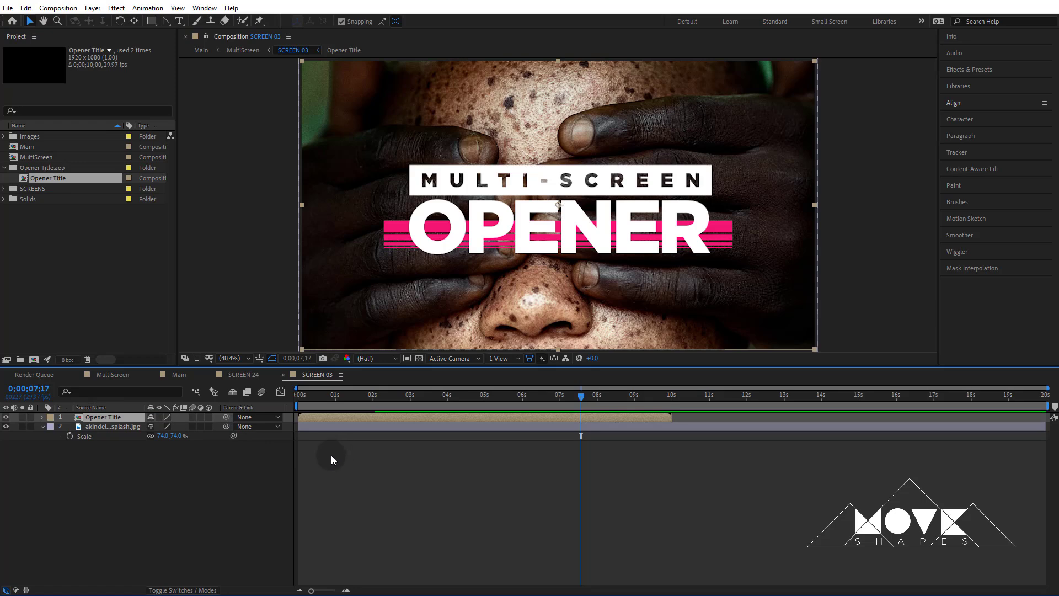
# Step: Scale the Opener Title layer in SCREEN 03 to 105% and collapse the layer properties
pyautogui.press('s')
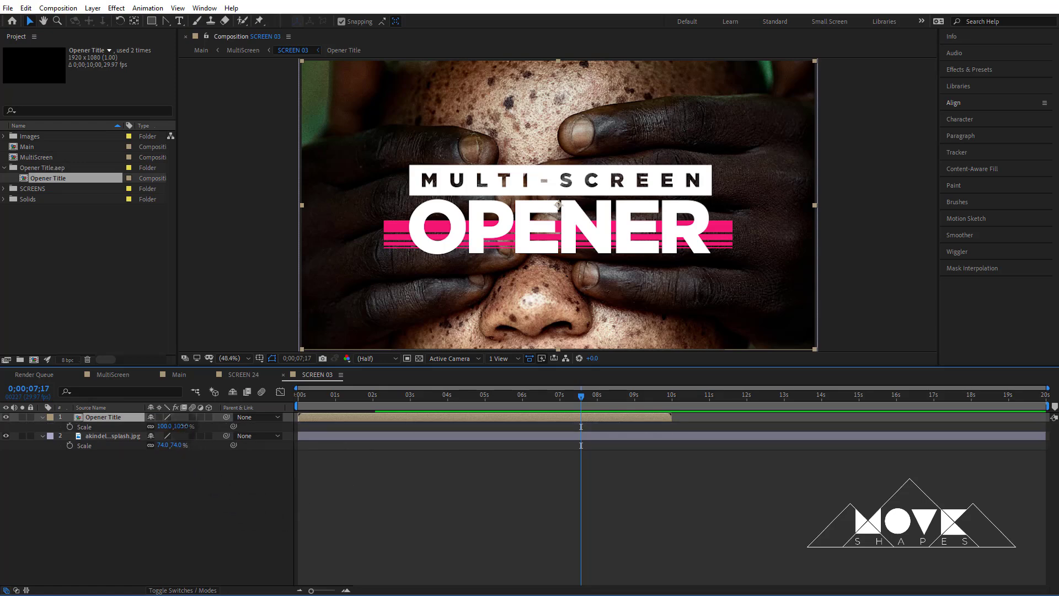
pyautogui.moveTo(182, 426); pyautogui.dragTo(185, 427)
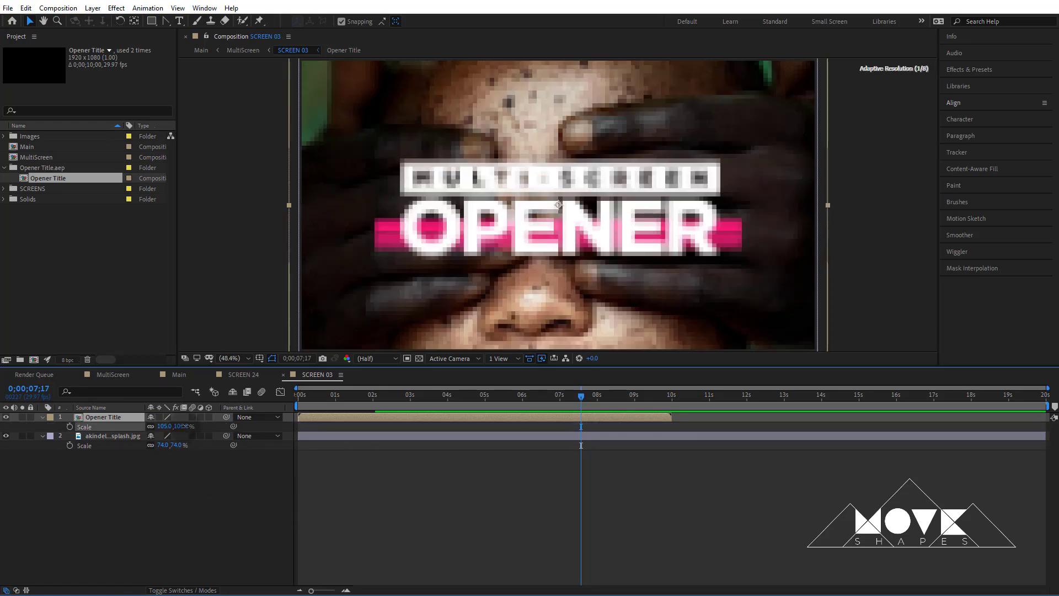
pyautogui.click(231, 526)
pyautogui.click(43, 418)
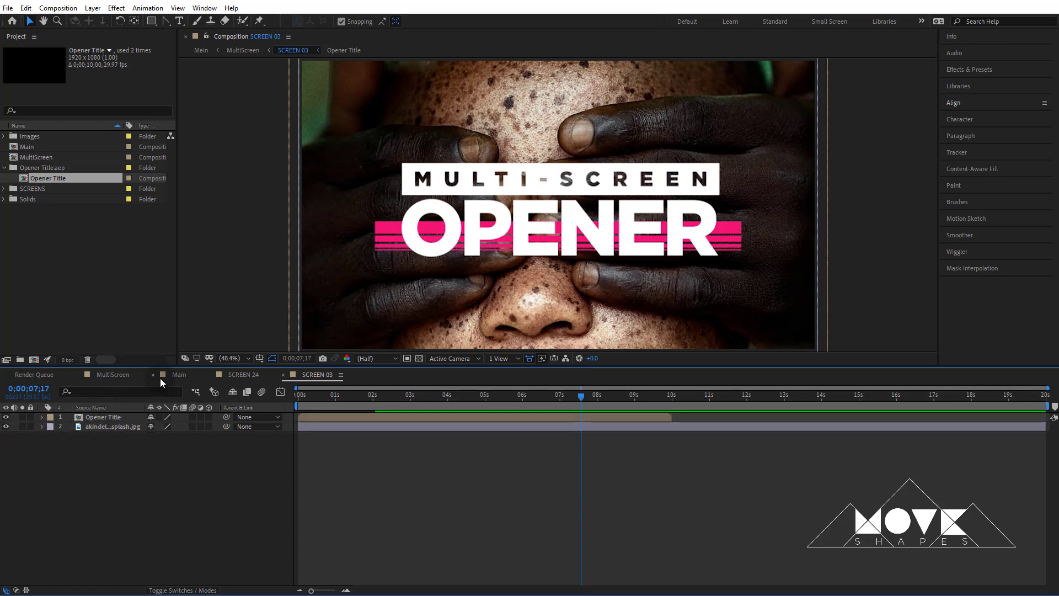
# Step: Return to Main, enlarge the preview area, and play back the opener with both titles
pyautogui.click(175, 375)
pyautogui.click(696, 511)
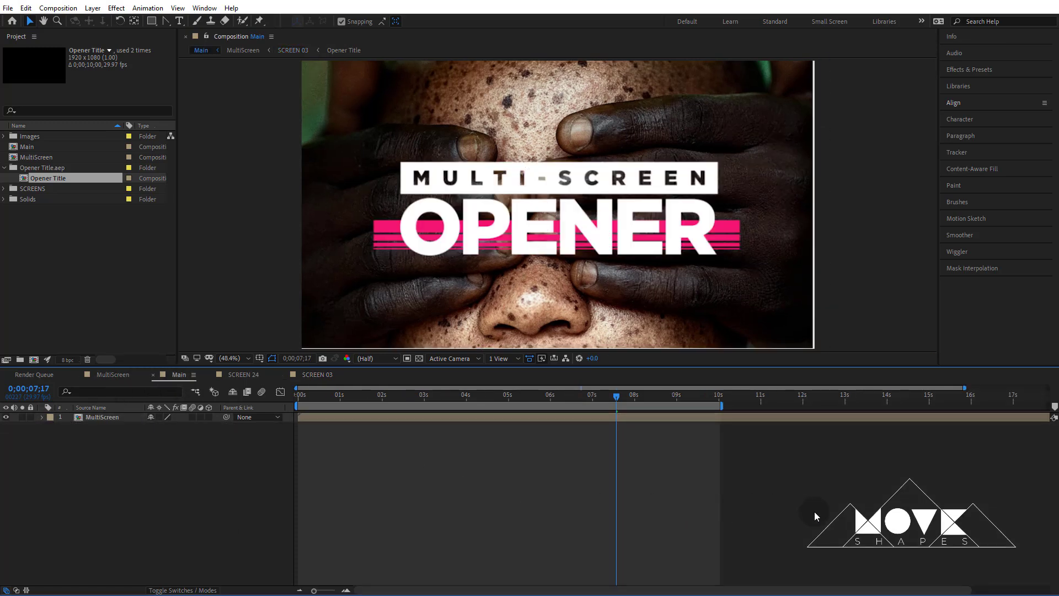
pyautogui.moveTo(750, 366); pyautogui.dragTo(767, 486)
pyautogui.press('space')
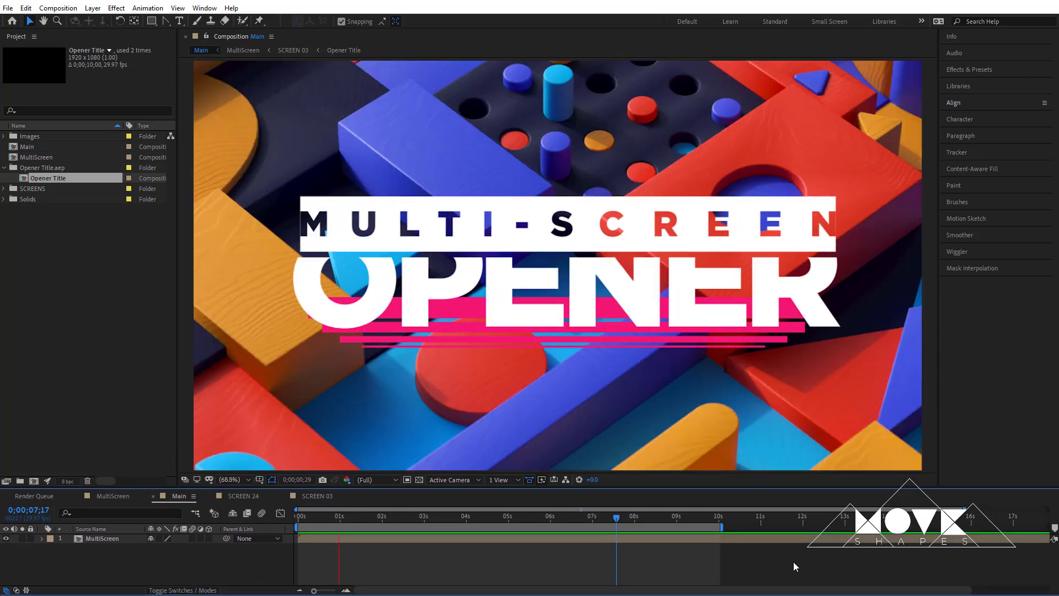